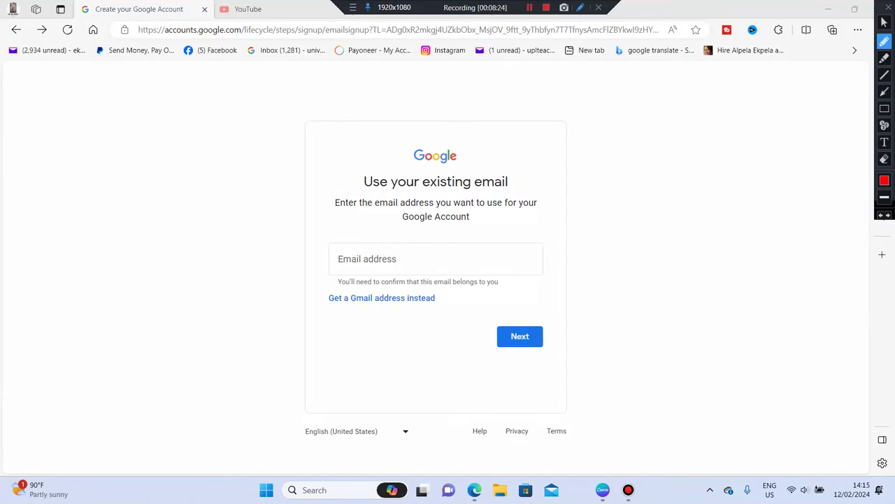
Mark the Gmail address option, review the Privacy and Terms page, and agree to it
{"action": "mouse_move", "coordinate": [329, 308]}
{"action": "left_mouse_down"}
{"action": "mouse_move", "coordinate": [440, 312]}
{"action": "mouse_move", "coordinate": [446, 296]}
{"action": "mouse_move", "coordinate": [335, 285]}
{"action": "mouse_move", "coordinate": [324, 291]}
{"action": "mouse_move", "coordinate": [330, 308]}
{"action": "left_mouse_up"}
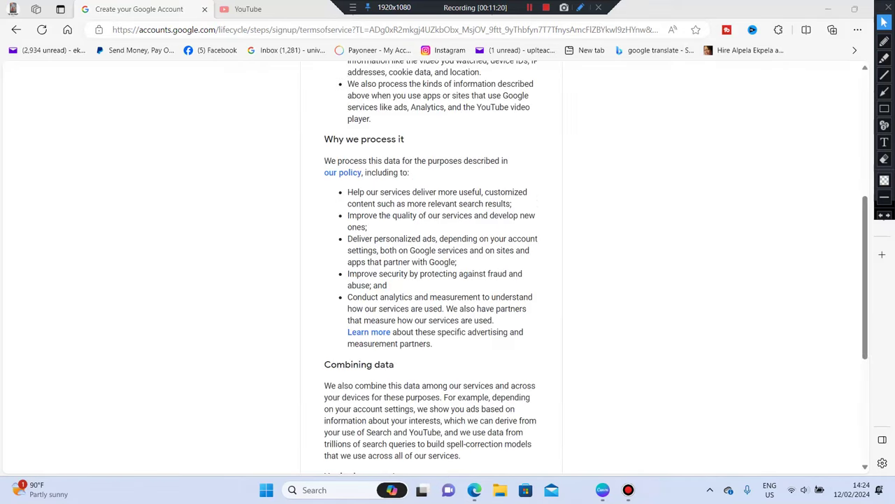
{"action": "scroll", "coordinate": [447, 273], "scroll_direction": "up", "scroll_amount": 5}
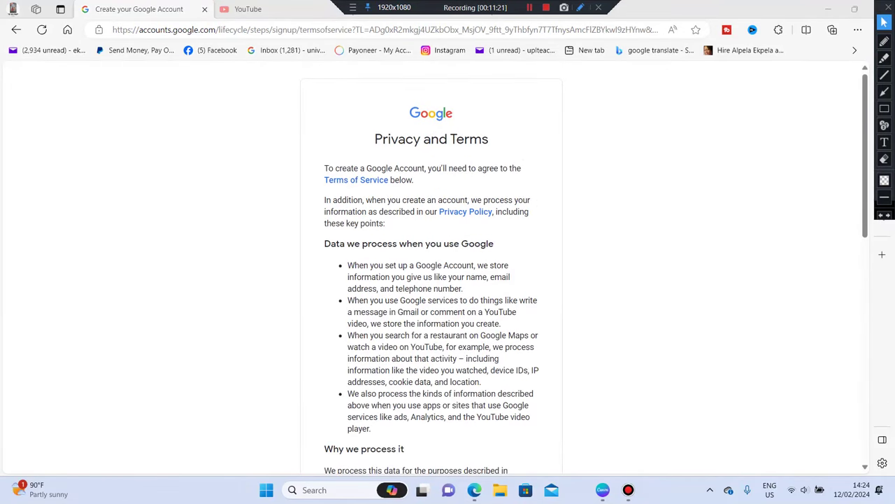
{"action": "scroll", "coordinate": [431, 273], "scroll_direction": "down", "scroll_amount": 10}
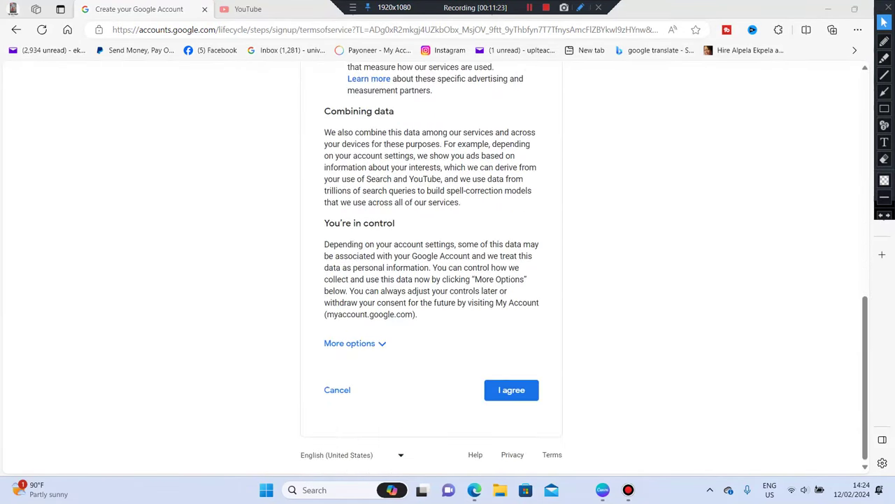
{"action": "left_click", "coordinate": [511, 389]}
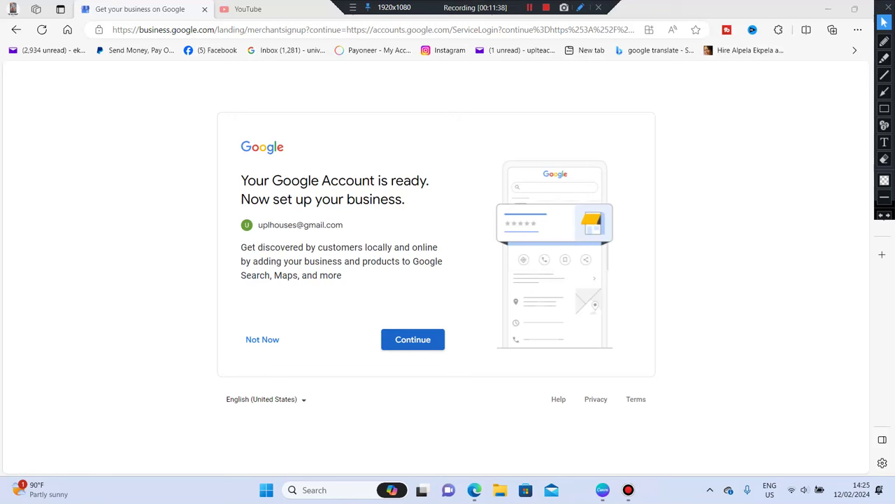
Continue past the 'Your Google Account is ready' business setup screen
{"action": "left_click", "coordinate": [413, 339]}
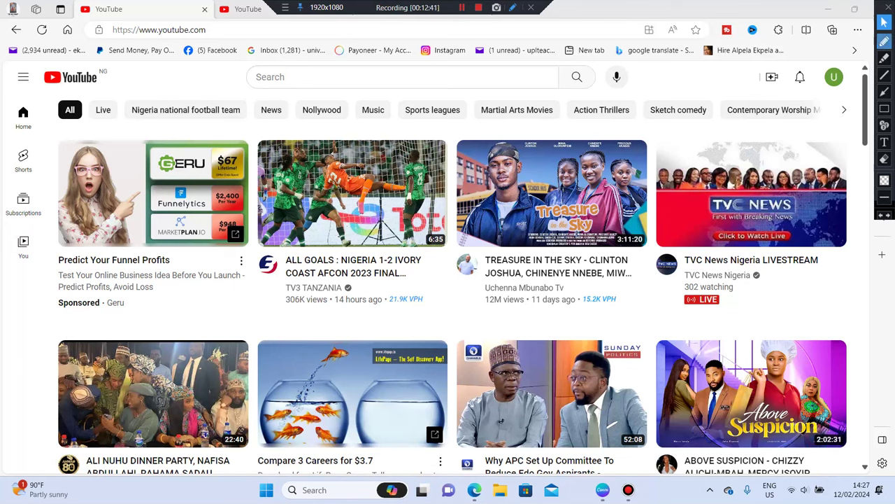
Circle the YouTube account avatar with the freehand annotation pen for viewers
{"action": "left_click", "coordinate": [884, 41]}
{"action": "mouse_move", "coordinate": [825, 62]}
{"action": "left_mouse_down"}
{"action": "mouse_move", "coordinate": [831, 108]}
{"action": "mouse_move", "coordinate": [864, 70]}
{"action": "mouse_move", "coordinate": [818, 65]}
{"action": "left_mouse_up"}
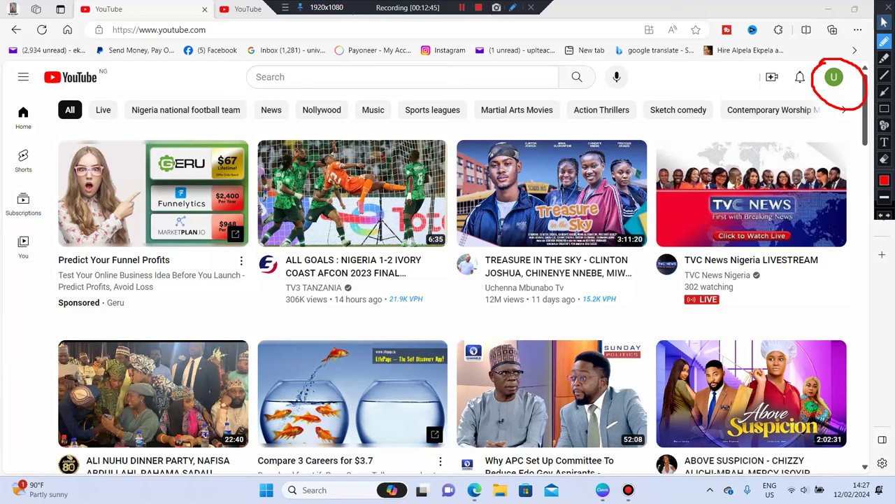
{"action": "left_click", "coordinate": [884, 22]}
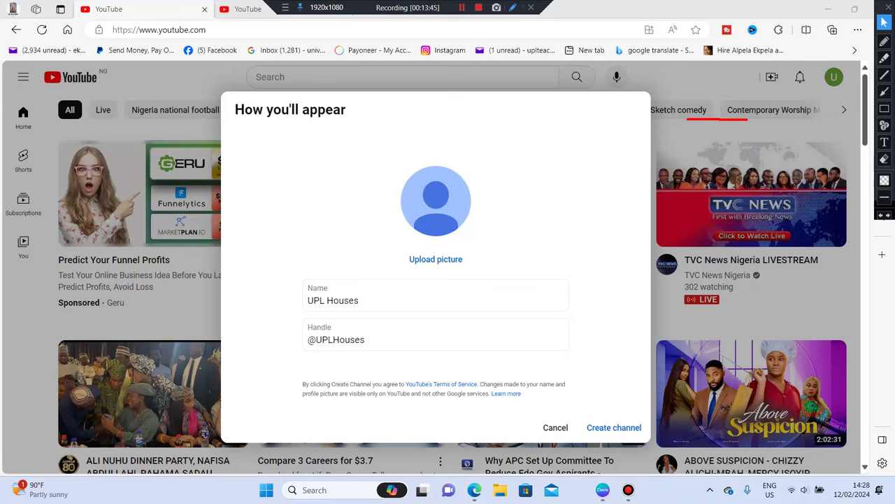
{"action": "left_click", "coordinate": [885, 40]}
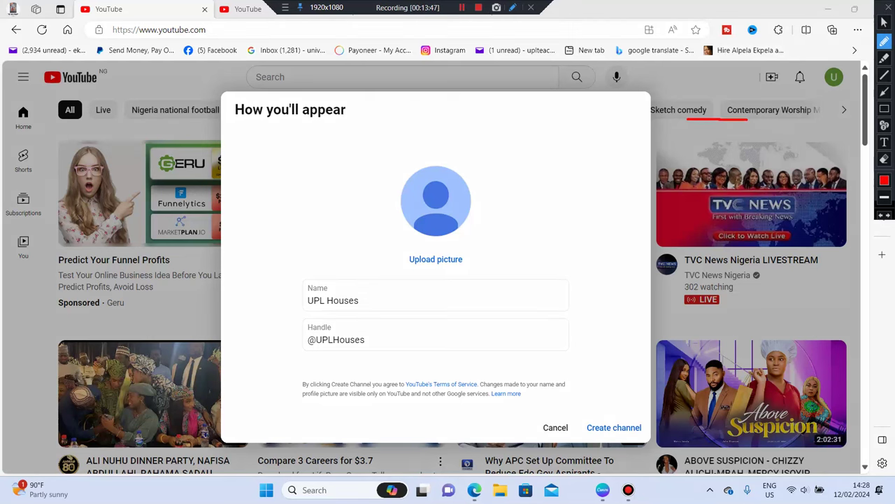
{"action": "mouse_move", "coordinate": [383, 330]}
{"action": "left_mouse_down"}
{"action": "mouse_move", "coordinate": [333, 319]}
{"action": "mouse_move", "coordinate": [352, 358]}
{"action": "mouse_move", "coordinate": [386, 331]}
{"action": "left_mouse_up"}
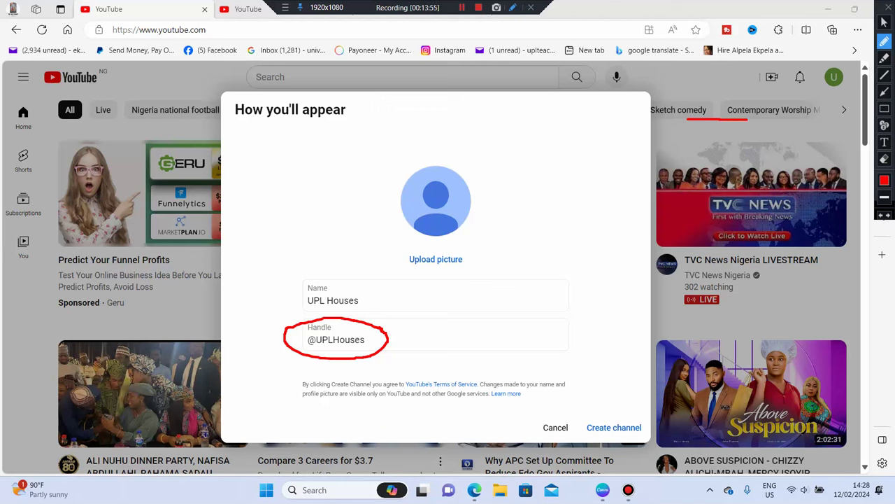
{"action": "mouse_move", "coordinate": [308, 347]}
{"action": "left_mouse_down"}
{"action": "mouse_move", "coordinate": [352, 354]}
{"action": "mouse_move", "coordinate": [296, 349]}
{"action": "mouse_move", "coordinate": [398, 349]}
{"action": "left_mouse_up"}
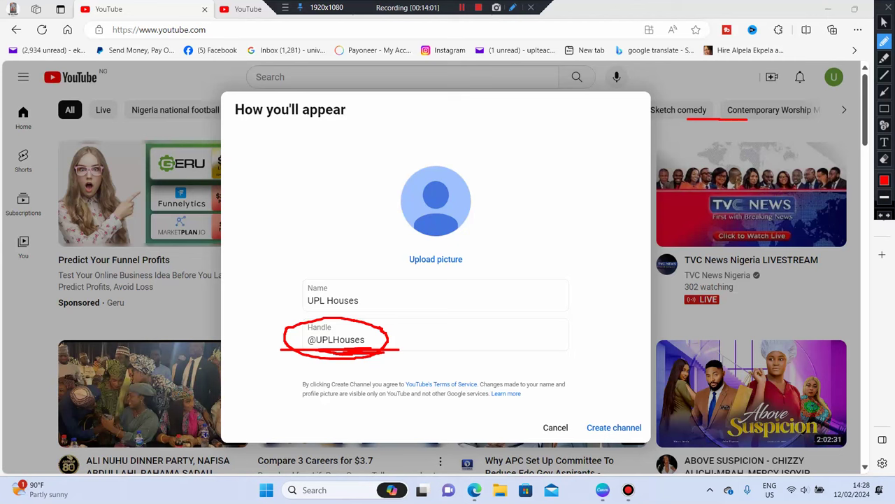
{"action": "left_click", "coordinate": [884, 22]}
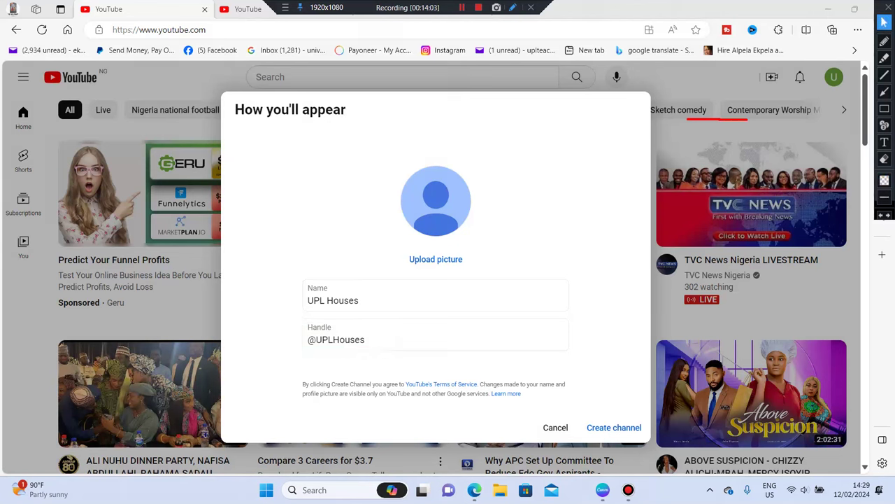
{"action": "left_click", "coordinate": [613, 427]}
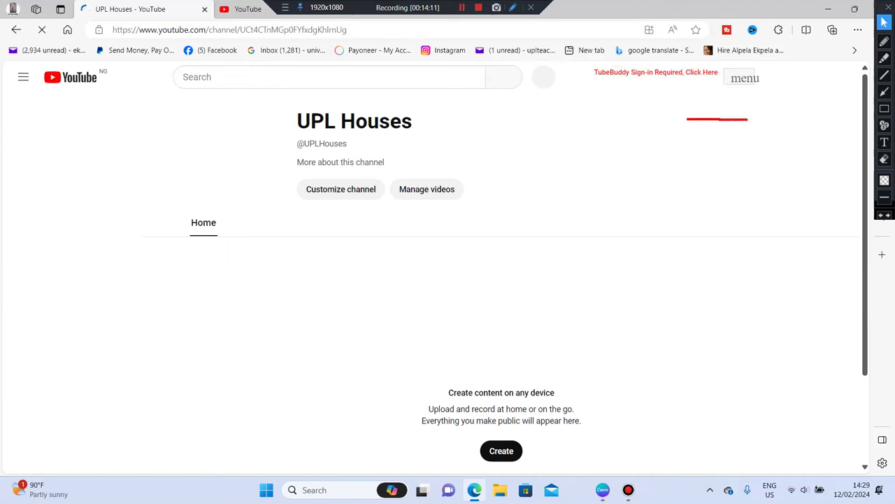
{"action": "left_click", "coordinate": [884, 159]}
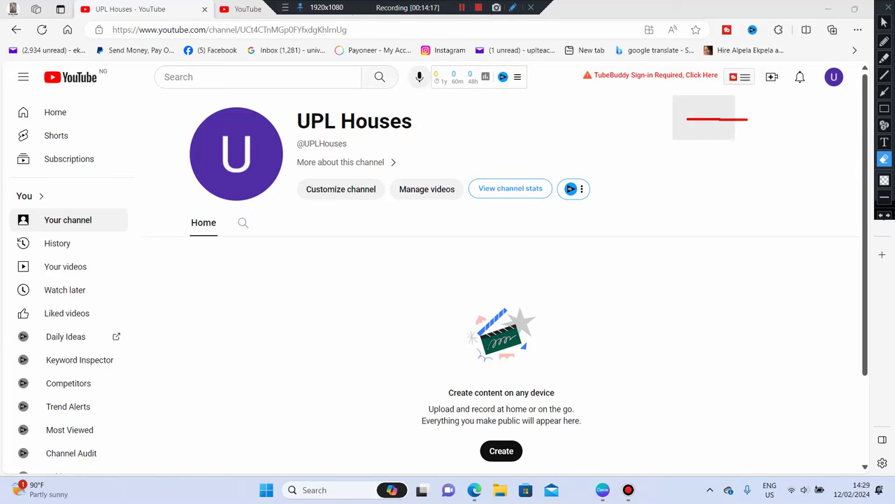
{"action": "left_click_drag", "start_coordinate": [689, 119], "coordinate": [745, 119]}
{"action": "left_click", "coordinate": [884, 22]}
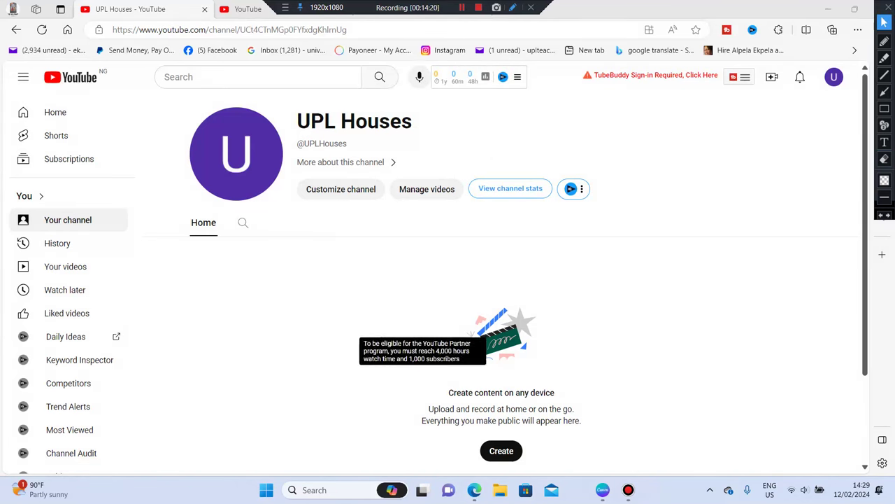
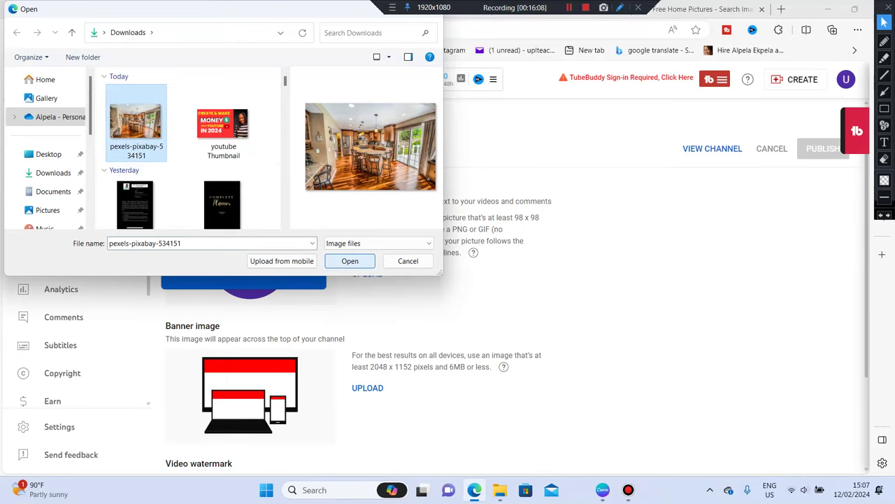
Center the circular crop on the kitchen photo, apply it as the profile picture, and dismiss the playlists notice
{"action": "left_click", "coordinate": [349, 261]}
{"action": "mouse_move", "coordinate": [435, 248]}
{"action": "left_mouse_down"}
{"action": "mouse_move", "coordinate": [382, 248]}
{"action": "mouse_move", "coordinate": [461, 248]}
{"action": "mouse_move", "coordinate": [445, 248]}
{"action": "left_mouse_up"}
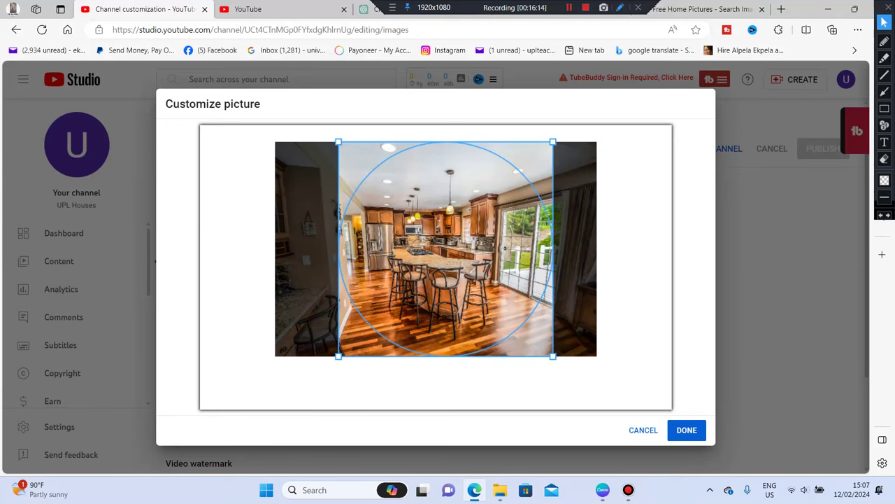
{"action": "left_click", "coordinate": [686, 430]}
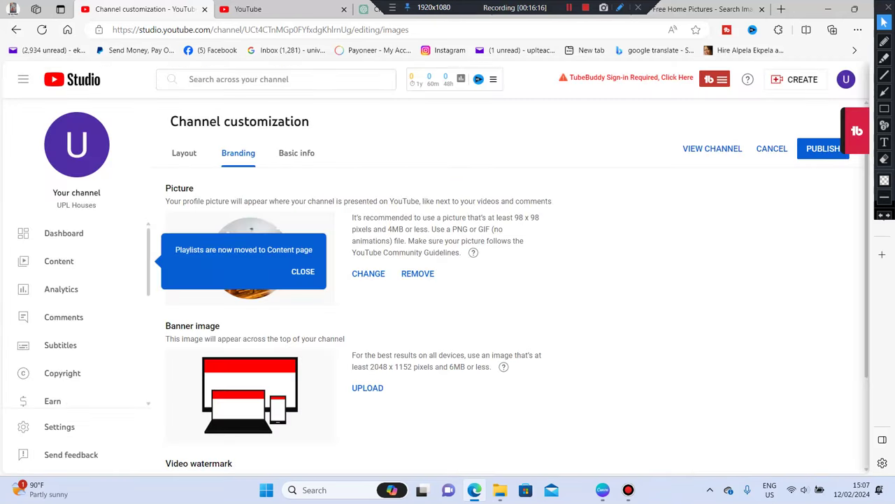
{"action": "left_click", "coordinate": [303, 272]}
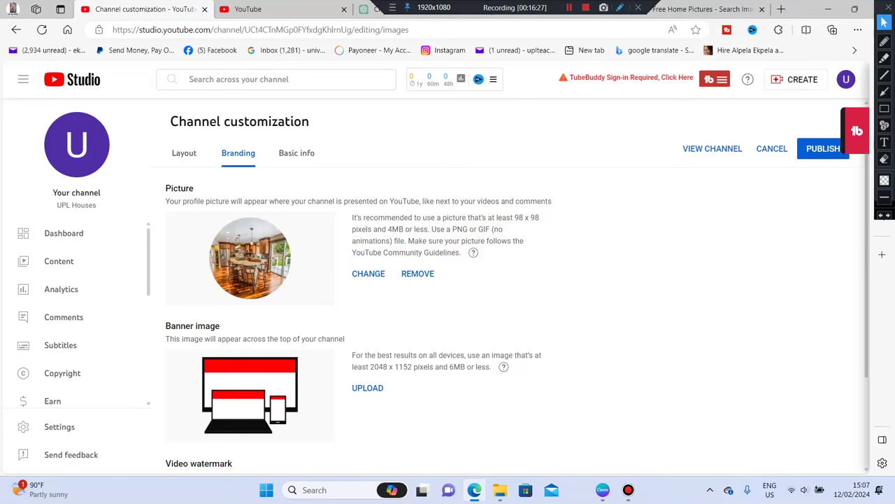
Upload the pexels kitchen photo from Downloads as the banner, shifting the crop frame slightly lower
{"action": "left_click", "coordinate": [367, 387]}
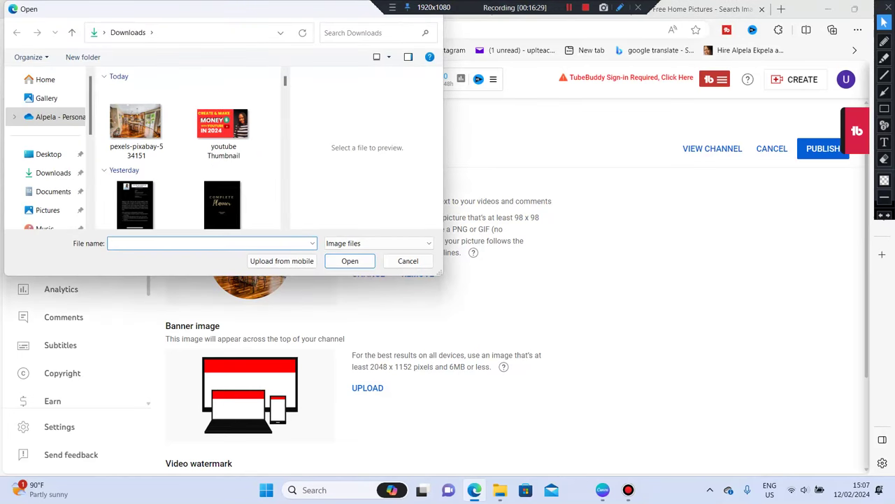
{"action": "left_click", "coordinate": [135, 125]}
{"action": "left_click", "coordinate": [350, 260]}
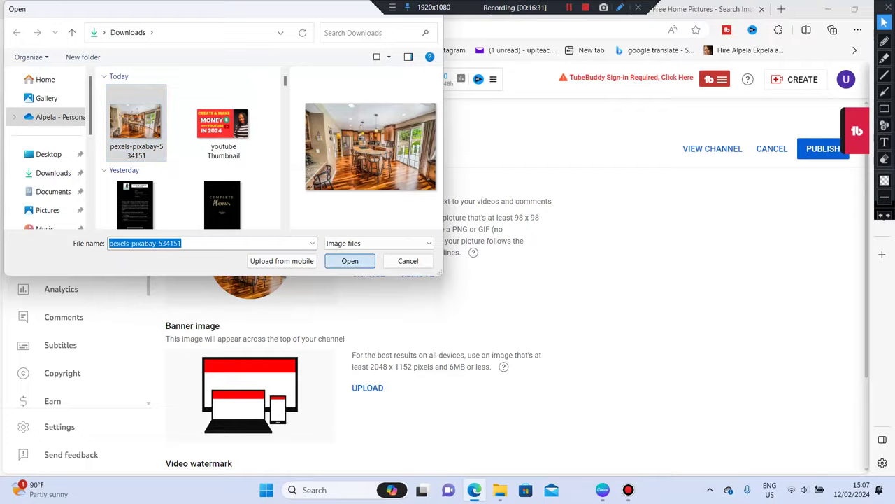
{"action": "left_click_drag", "start_coordinate": [441, 280], "coordinate": [441, 302]}
{"action": "left_click_drag", "start_coordinate": [324, 311], "coordinate": [324, 307]}
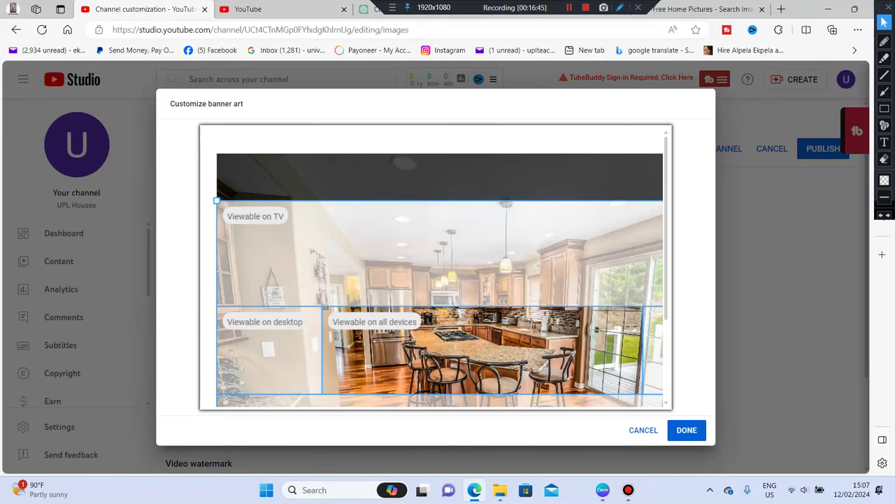
{"action": "left_click", "coordinate": [687, 429]}
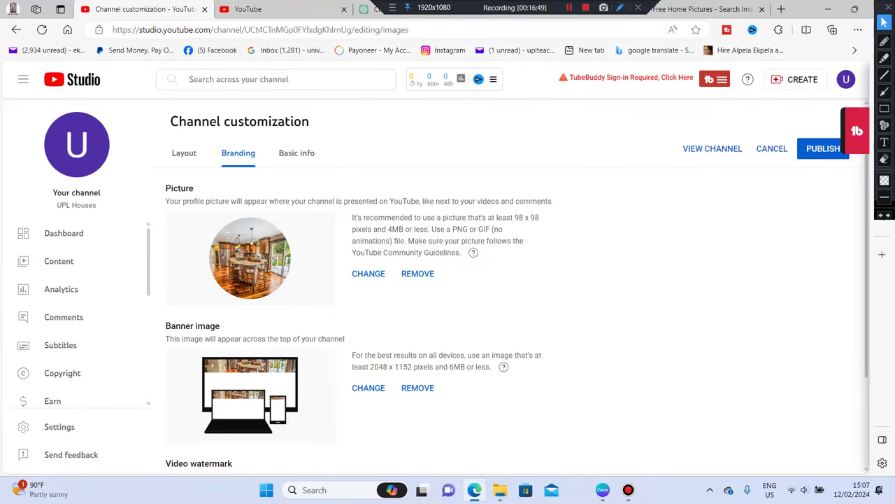
{"action": "scroll", "coordinate": [517, 285], "scroll_direction": "down", "scroll_amount": 3}
{"action": "scroll", "coordinate": [517, 285], "scroll_direction": "up", "scroll_amount": 3}
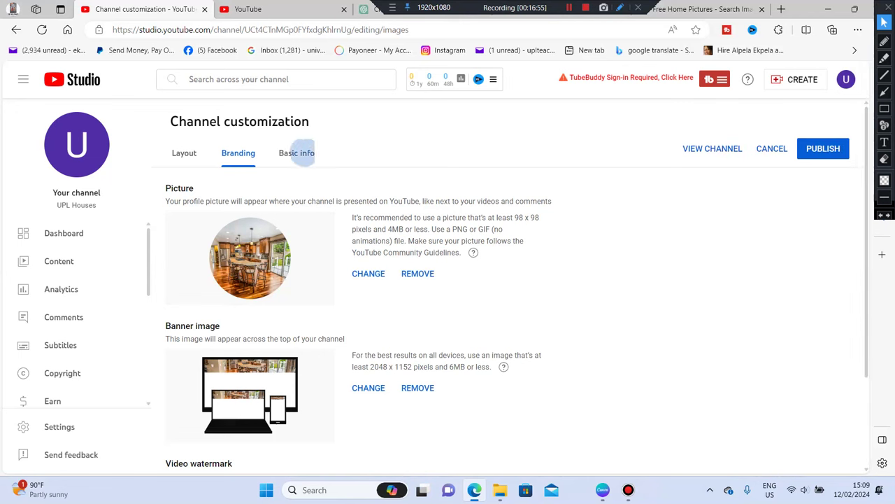
{"action": "left_click", "coordinate": [298, 152]}
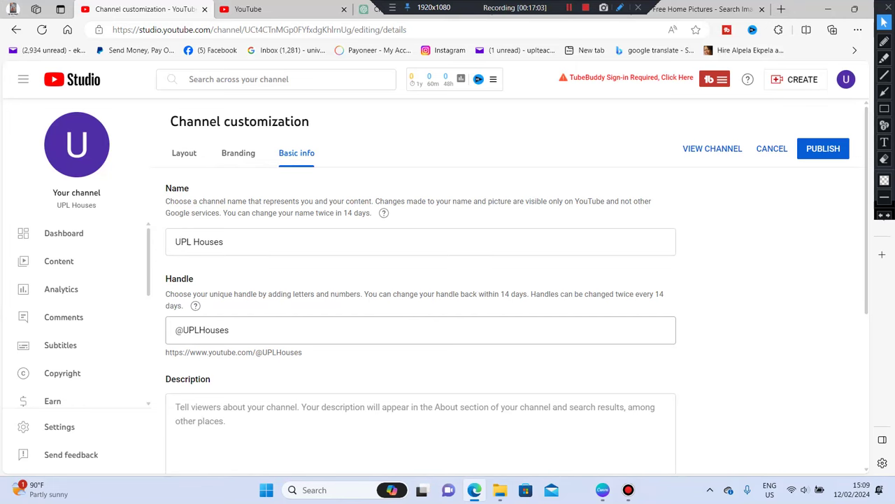
{"action": "scroll", "coordinate": [517, 281], "scroll_direction": "down", "scroll_amount": 1}
{"action": "scroll", "coordinate": [517, 281], "scroll_direction": "up", "scroll_amount": 1}
{"action": "left_click", "coordinate": [229, 329]}
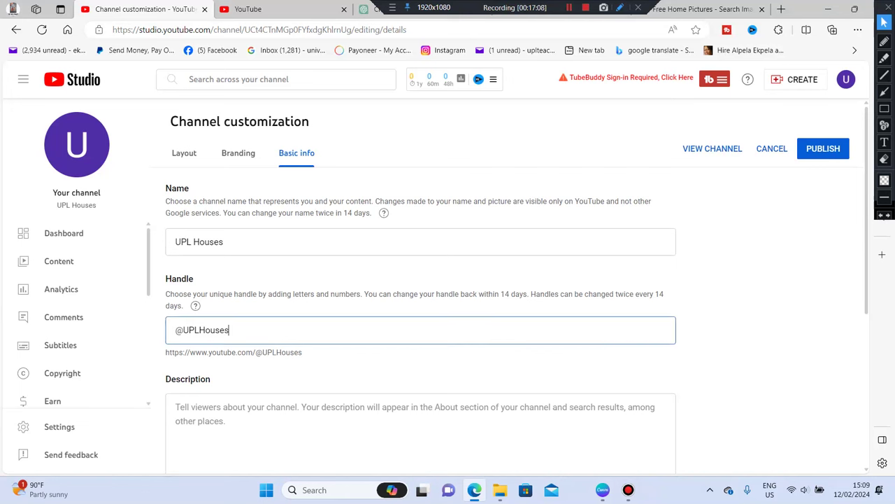
{"action": "type", "text": "1234"}
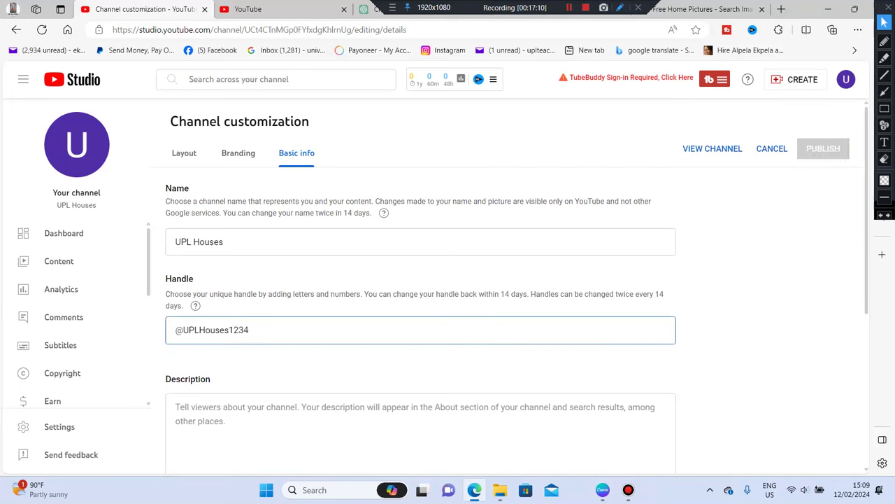
{"action": "key", "text": "BackSpace"}
{"action": "key", "text": "BackSpace"}
{"action": "key", "text": "BackSpace"}
{"action": "key", "text": "BackSpace"}
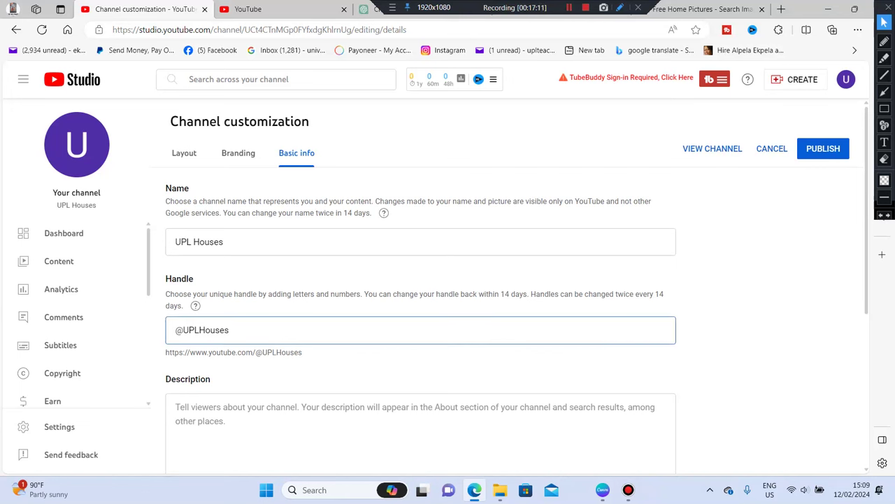
{"action": "scroll", "coordinate": [420, 314], "scroll_direction": "down", "scroll_amount": 2}
{"action": "scroll", "coordinate": [419, 315], "scroll_direction": "up", "scroll_amount": 2}
{"action": "left_click", "coordinate": [569, 7]}
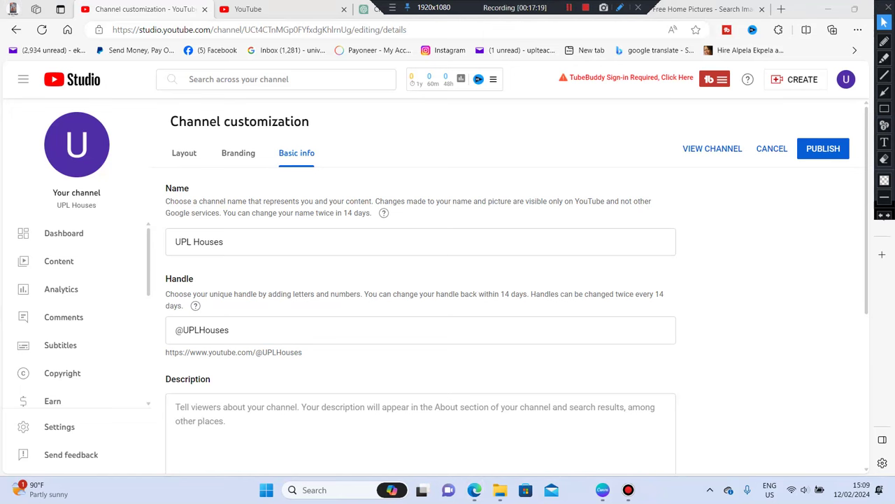
{"action": "left_click", "coordinate": [712, 149]}
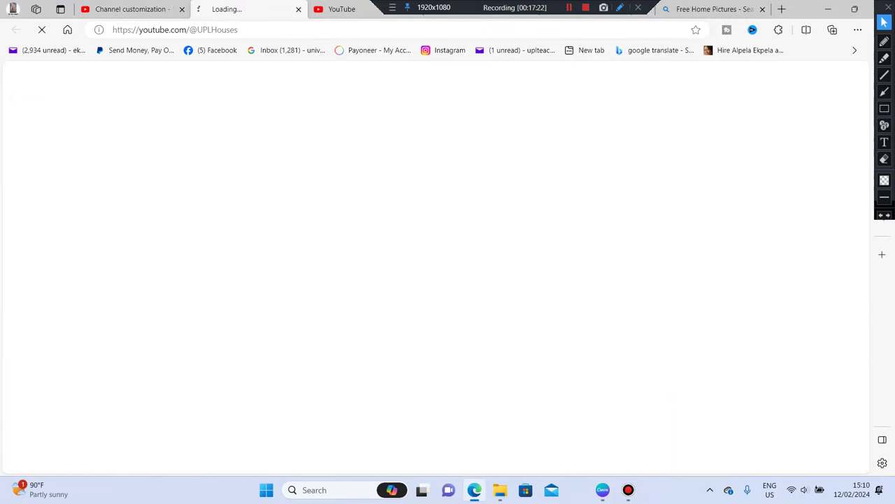
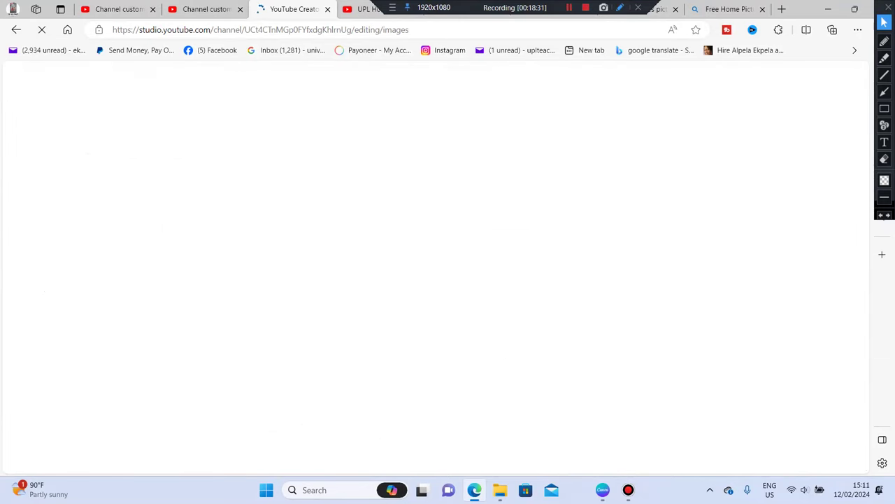
Open the public UPL Houses channel page from Channel customization's View Channel link
{"action": "left_click", "coordinate": [713, 148]}
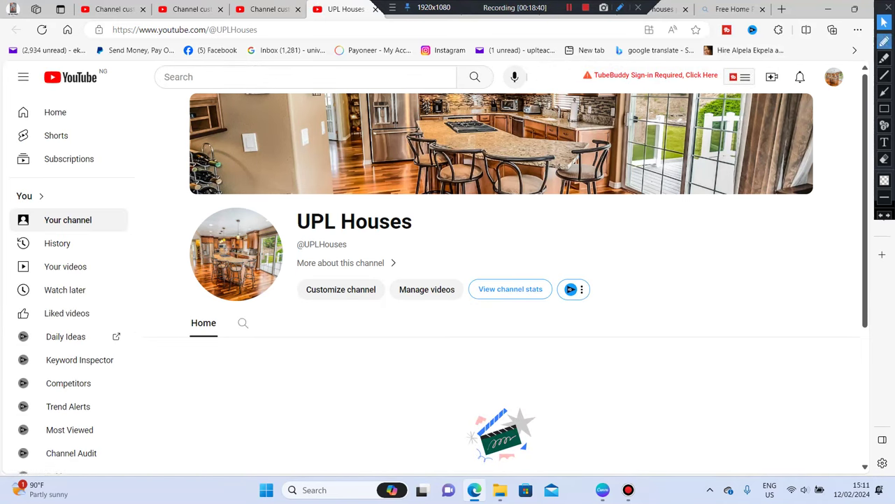
Go from the UPL Houses channel page to its YouTube Studio Channel dashboard
{"action": "left_click", "coordinate": [834, 77]}
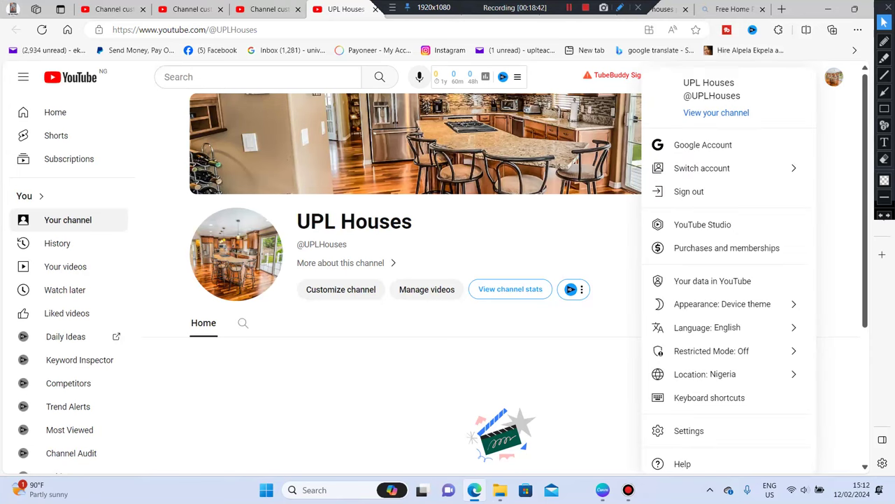
{"action": "left_click", "coordinate": [702, 224]}
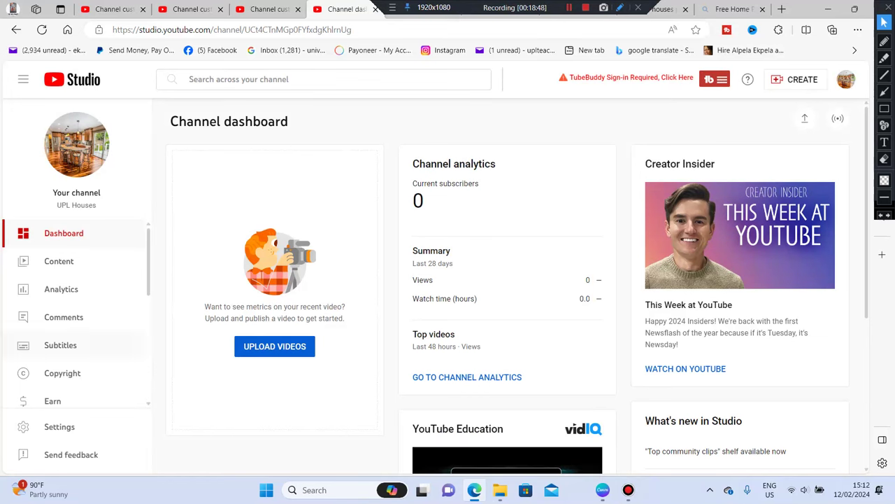
{"action": "scroll", "coordinate": [77, 315], "scroll_direction": "down", "scroll_amount": 4}
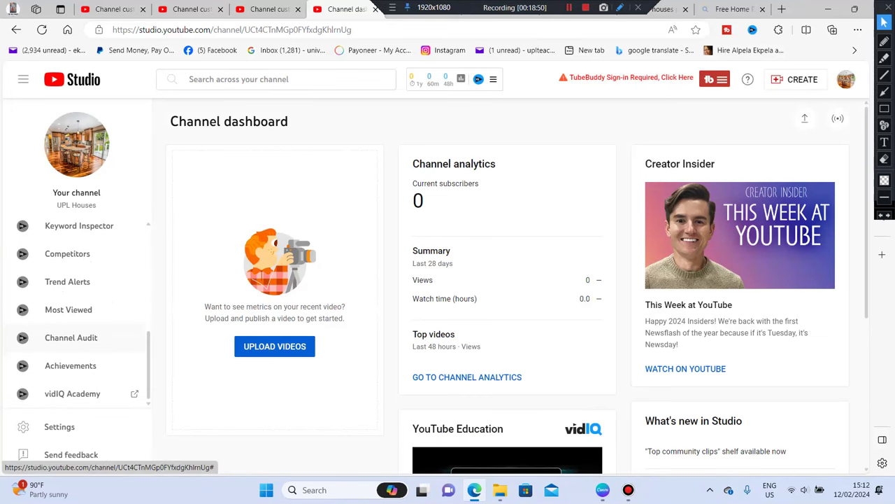
{"action": "scroll", "coordinate": [77, 315], "scroll_direction": "up", "scroll_amount": 4}
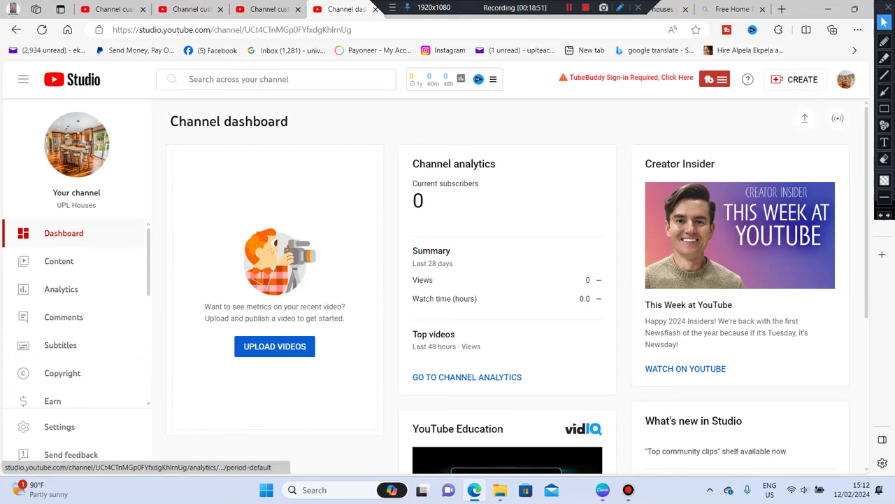
{"action": "scroll", "coordinate": [76, 315], "scroll_direction": "down", "scroll_amount": 4}
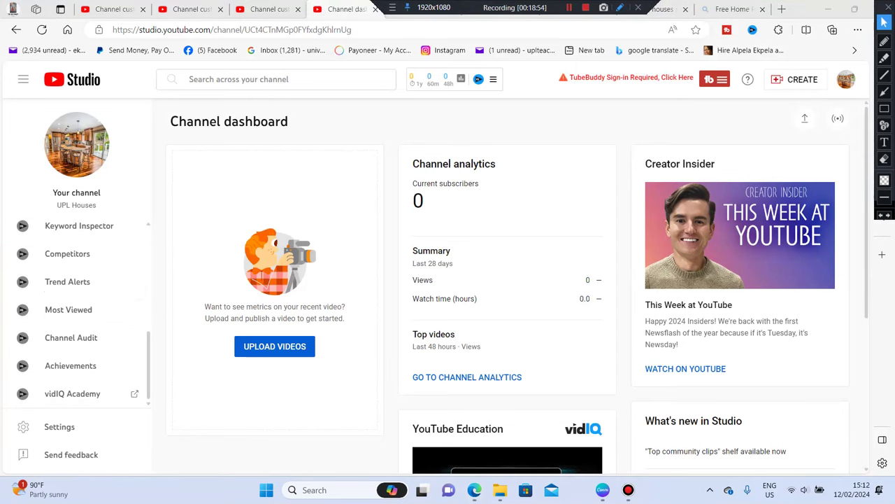
Select Nigeria as country of residence in Settings > Channel > Basic info
{"action": "left_click", "coordinate": [60, 426]}
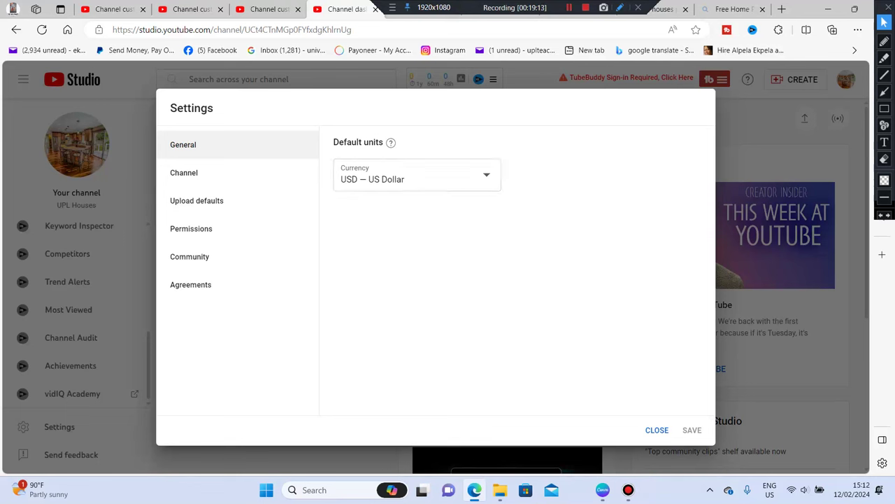
{"action": "left_click", "coordinate": [184, 172]}
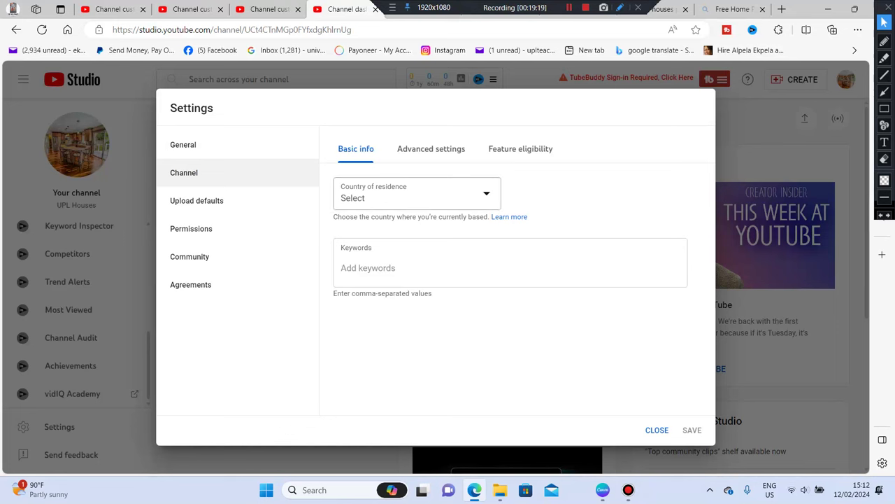
{"action": "left_click", "coordinate": [417, 193]}
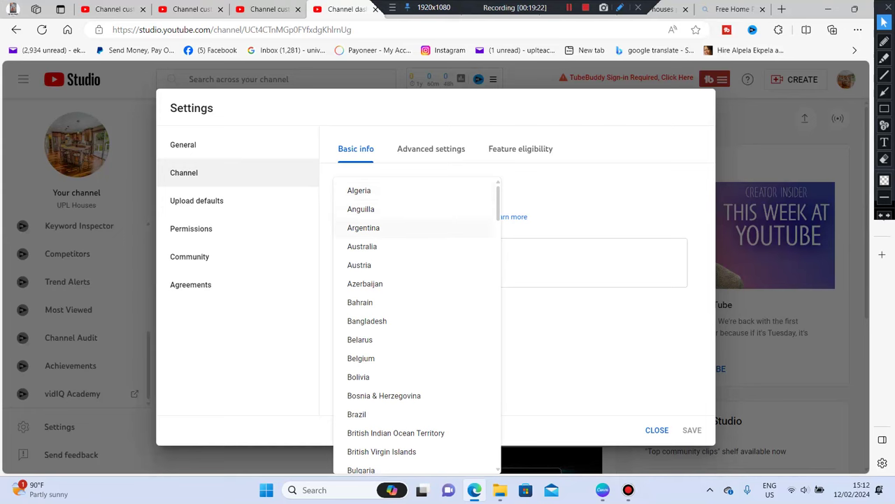
{"action": "scroll", "coordinate": [417, 322], "scroll_direction": "down", "scroll_amount": 20}
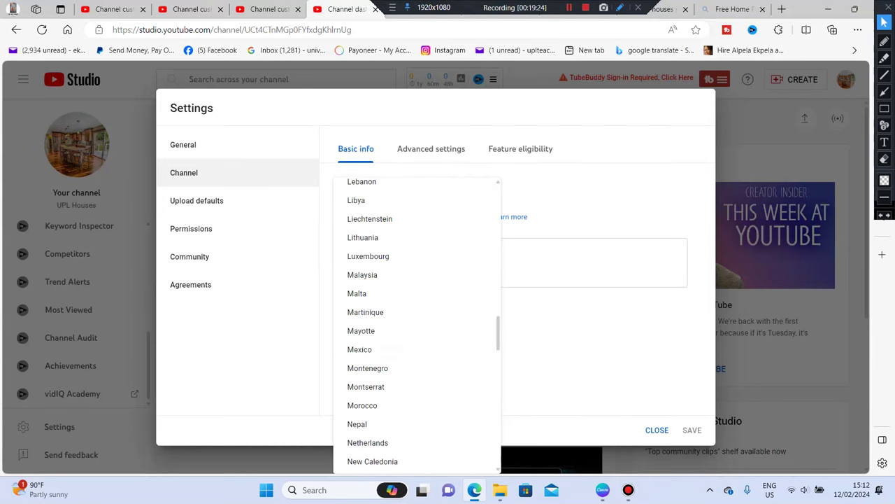
{"action": "scroll", "coordinate": [419, 347], "scroll_direction": "down", "scroll_amount": 2}
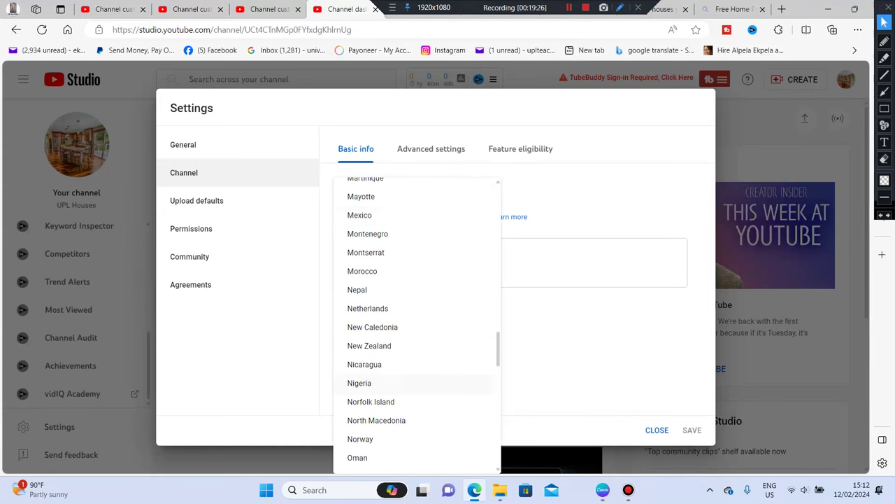
{"action": "left_click", "coordinate": [358, 382]}
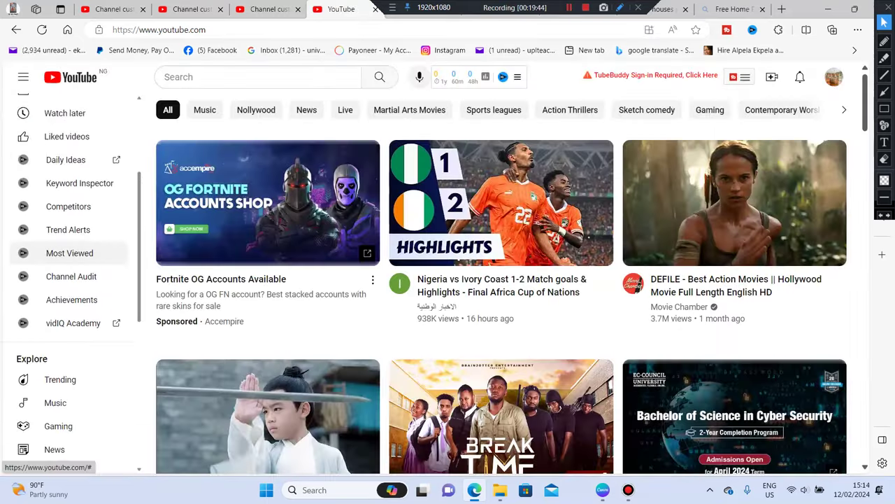
{"action": "scroll", "coordinate": [69, 280], "scroll_direction": "down", "scroll_amount": 1}
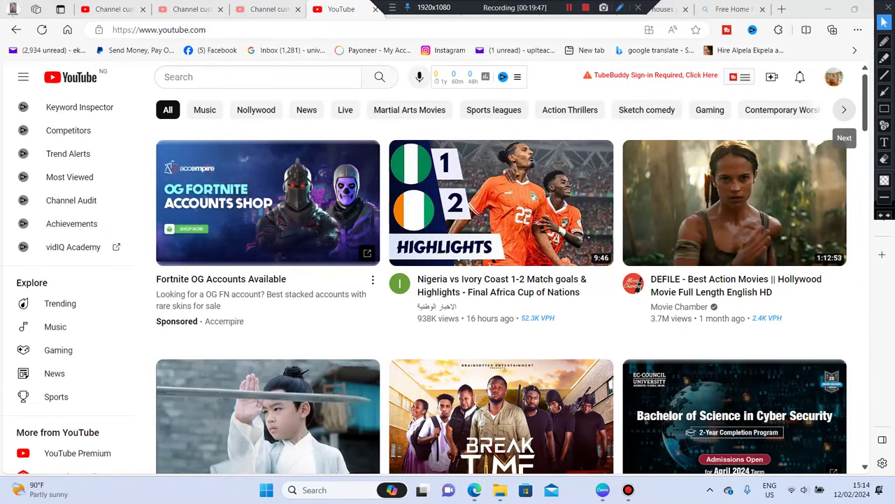
Return to YouTube Studio and open Settings, which shows USD as default currency
{"action": "left_click", "coordinate": [834, 77]}
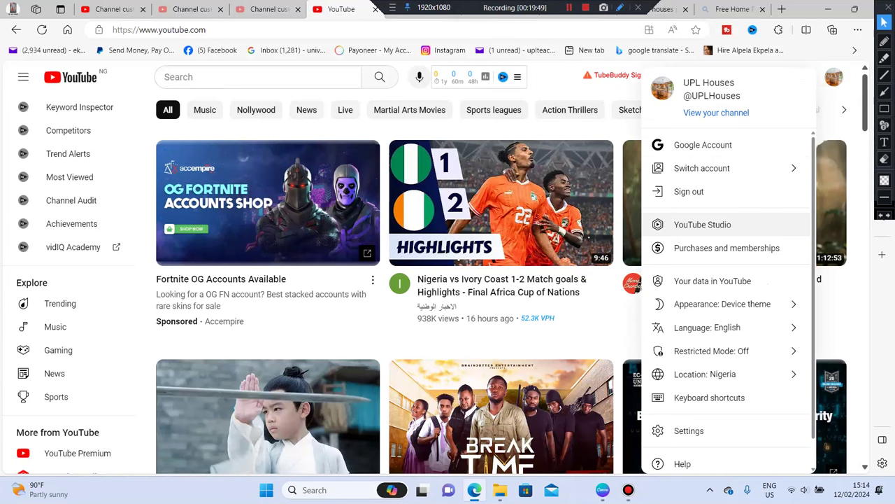
{"action": "left_click", "coordinate": [702, 224]}
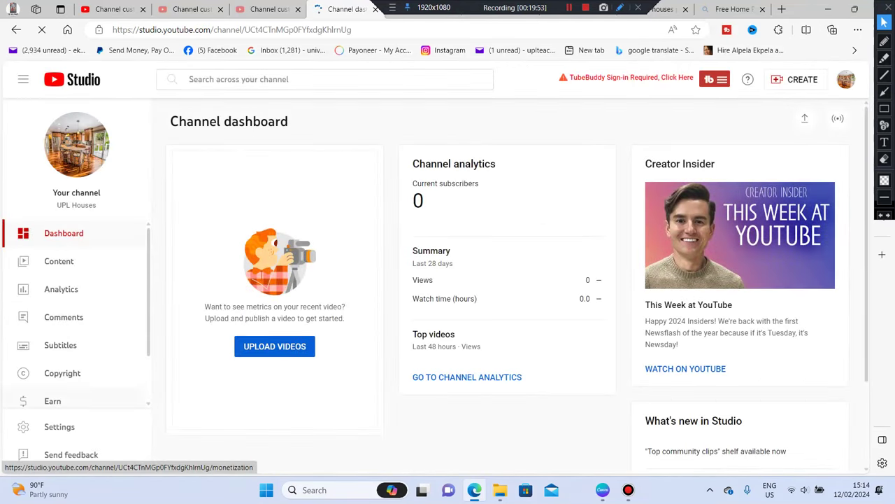
{"action": "left_click", "coordinate": [59, 426]}
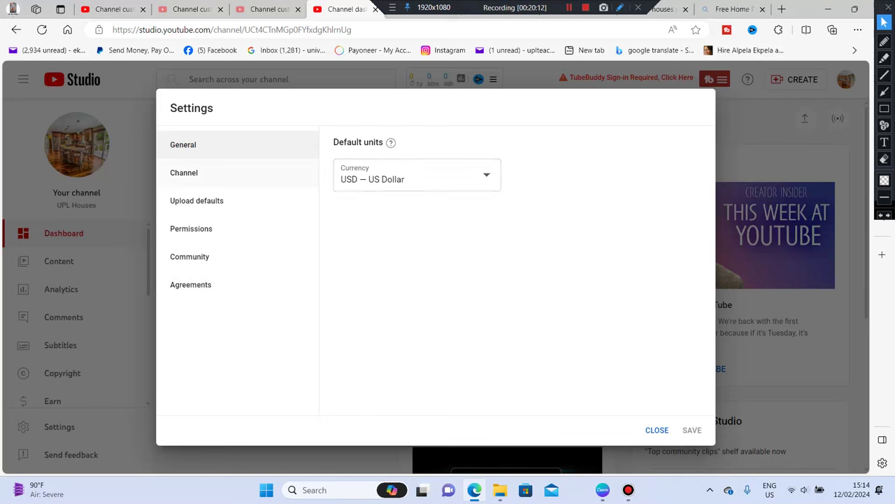
Pick Nigeria as country of residence, then show the channel's Advanced settings
{"action": "left_click", "coordinate": [184, 172]}
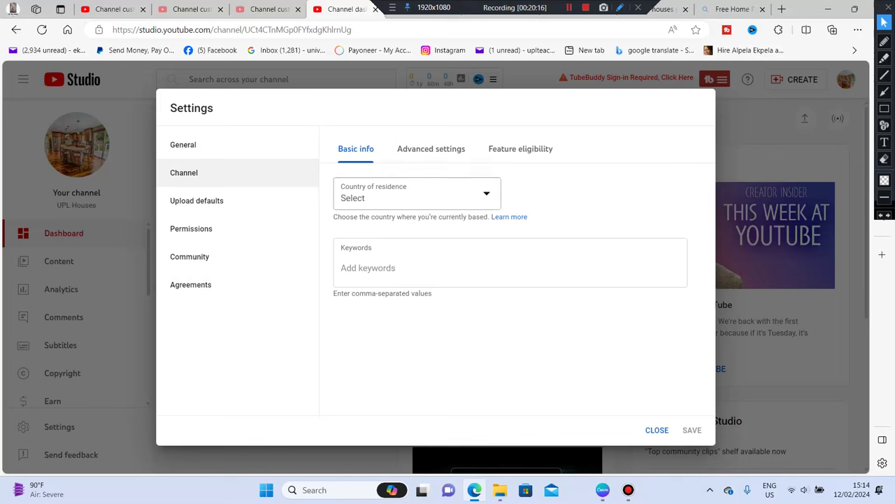
{"action": "left_click", "coordinate": [420, 198]}
{"action": "scroll", "coordinate": [420, 378], "scroll_direction": "down", "scroll_amount": 20}
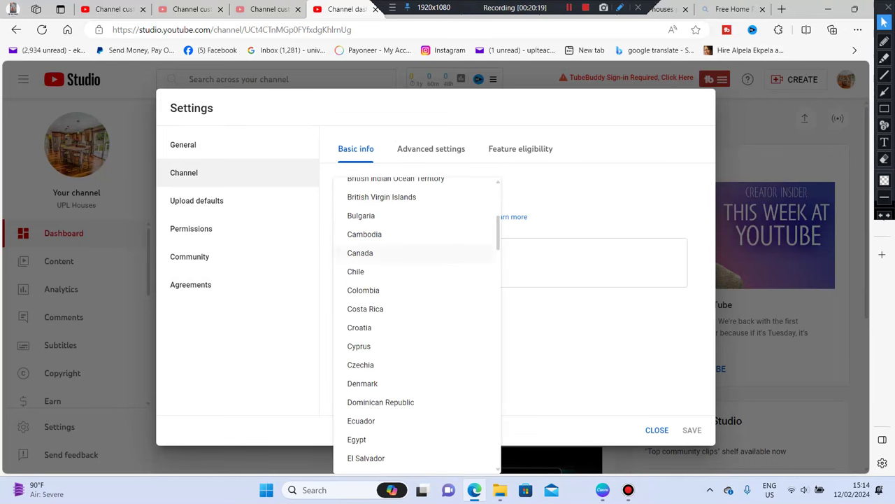
{"action": "scroll", "coordinate": [419, 378], "scroll_direction": "down", "scroll_amount": 3}
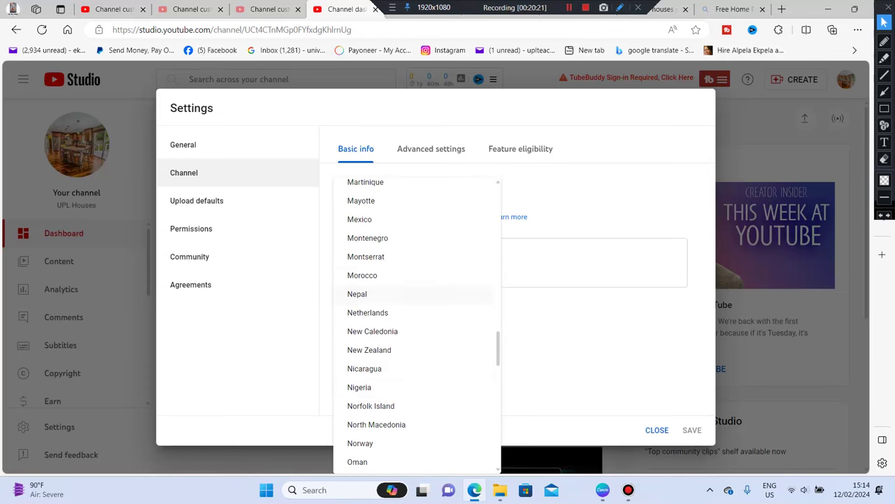
{"action": "left_click", "coordinate": [420, 382]}
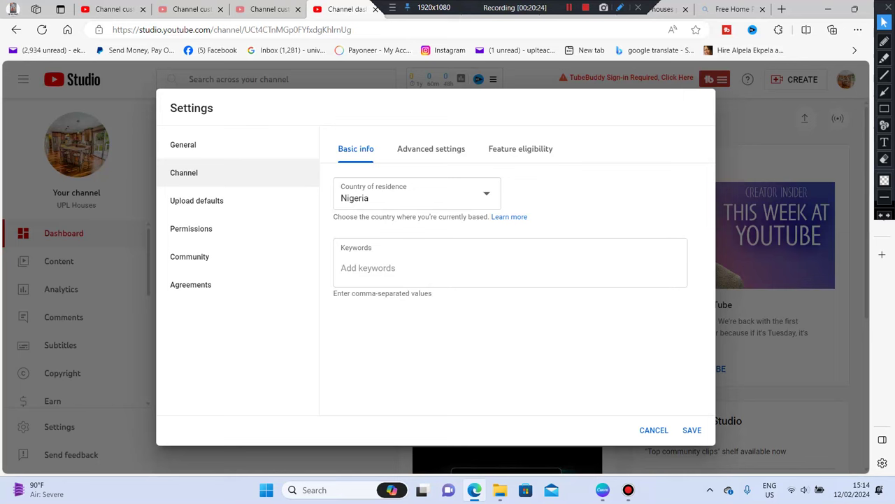
{"action": "left_click", "coordinate": [441, 148]}
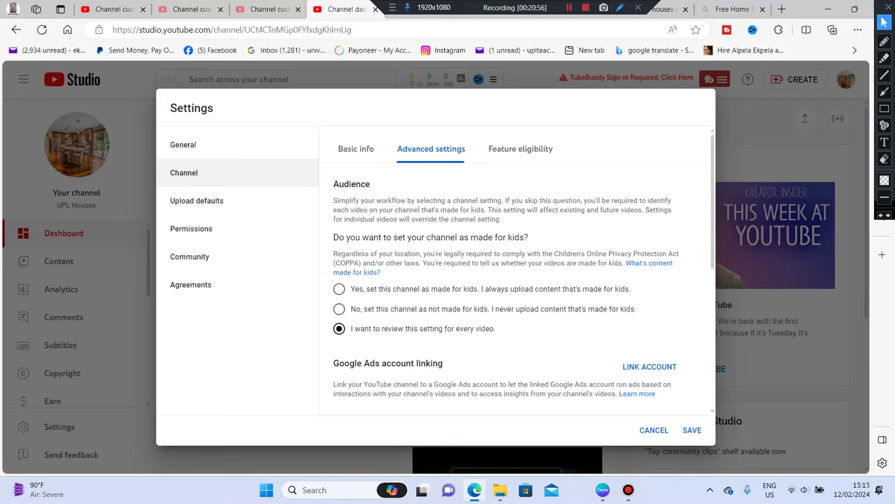
Set the channel as not made for kids and start phone verification for Intermediate features
{"action": "left_click", "coordinate": [339, 309]}
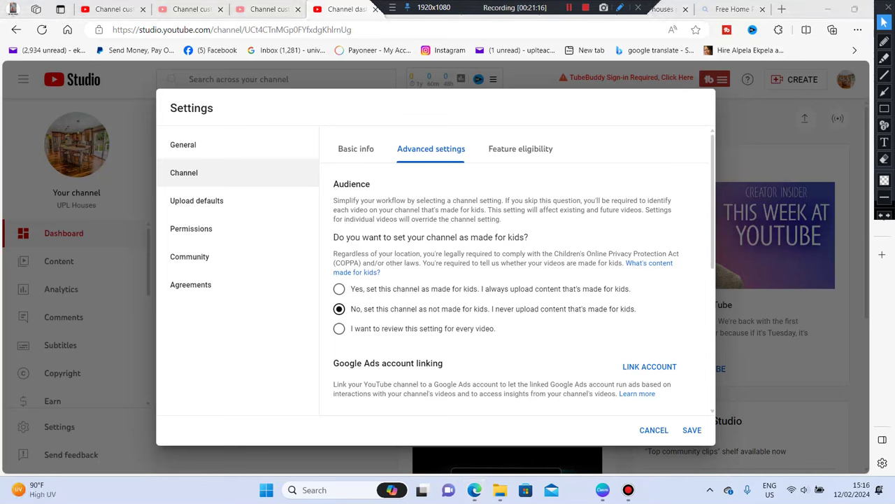
{"action": "left_click", "coordinate": [520, 148]}
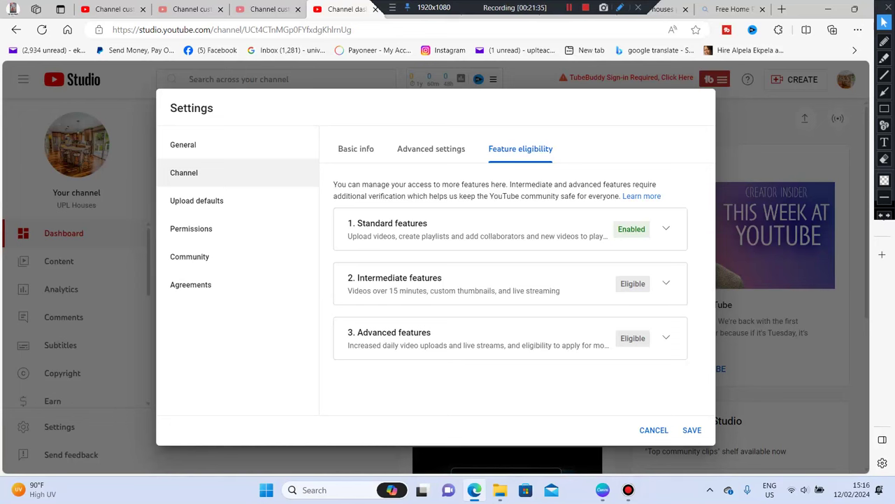
{"action": "left_click", "coordinate": [666, 283]}
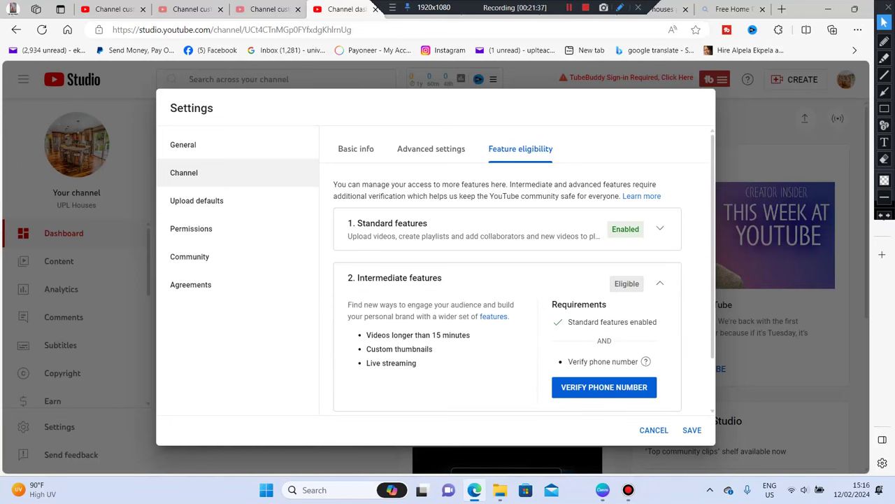
{"action": "scroll", "coordinate": [507, 294], "scroll_direction": "down", "scroll_amount": 1}
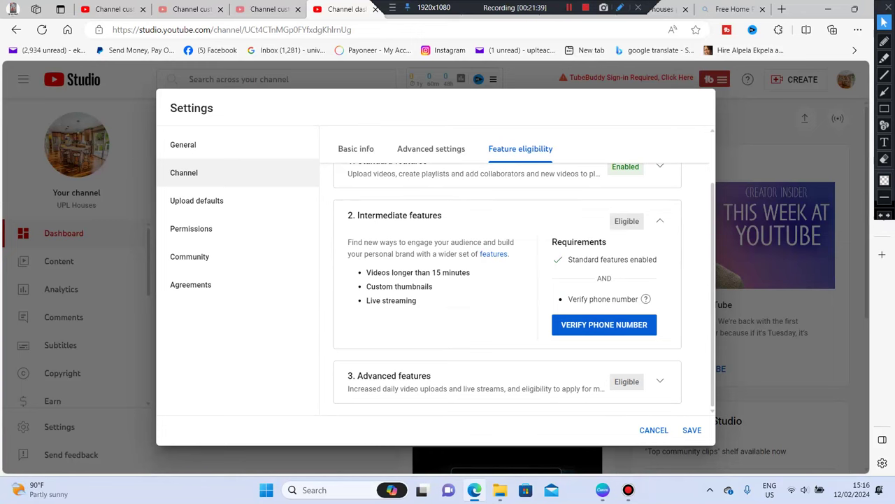
{"action": "left_click", "coordinate": [619, 322]}
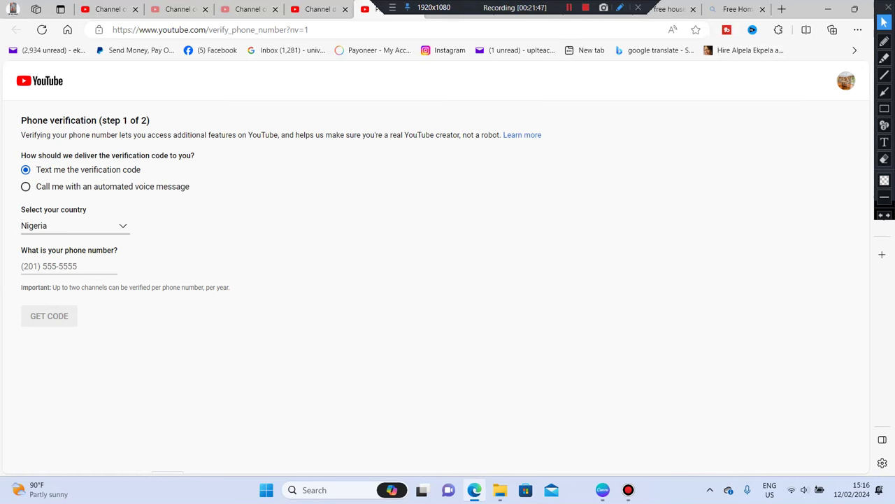
Enter the phone number and received code, then reload to confirm it is verified
{"action": "left_click", "coordinate": [69, 266]}
{"action": "key", "text": "BackSpace"}
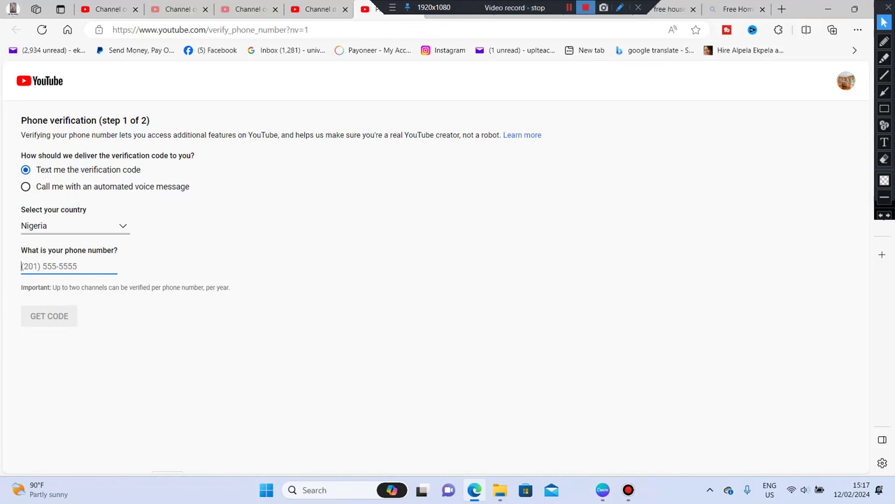
{"action": "left_click", "coordinate": [568, 7]}
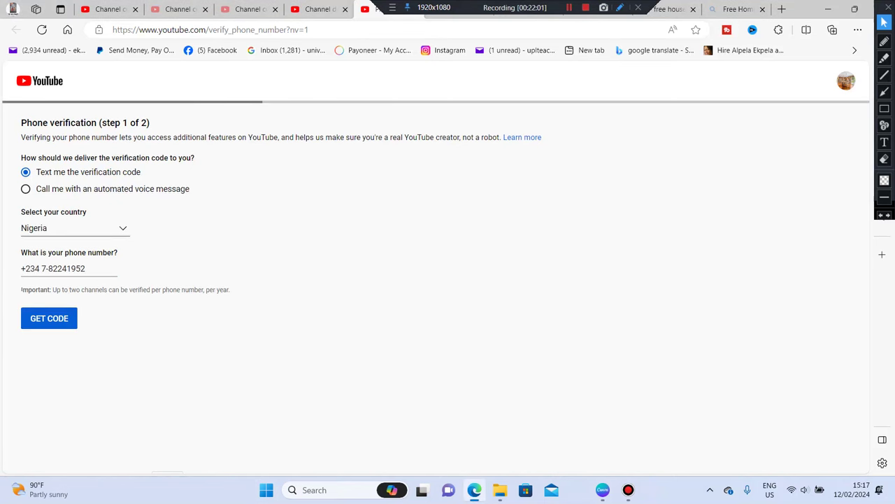
{"action": "key", "text": "ctrl+a"}
{"action": "key", "text": "BackSpace"}
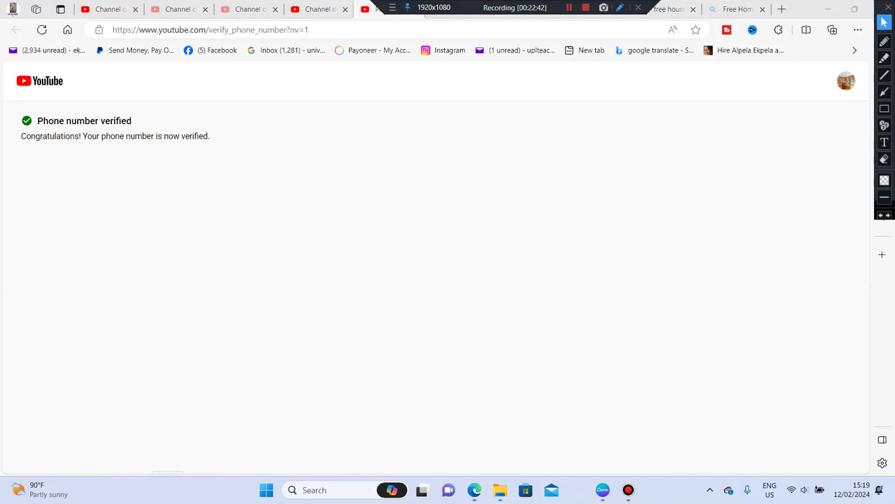
{"action": "left_click", "coordinate": [42, 29]}
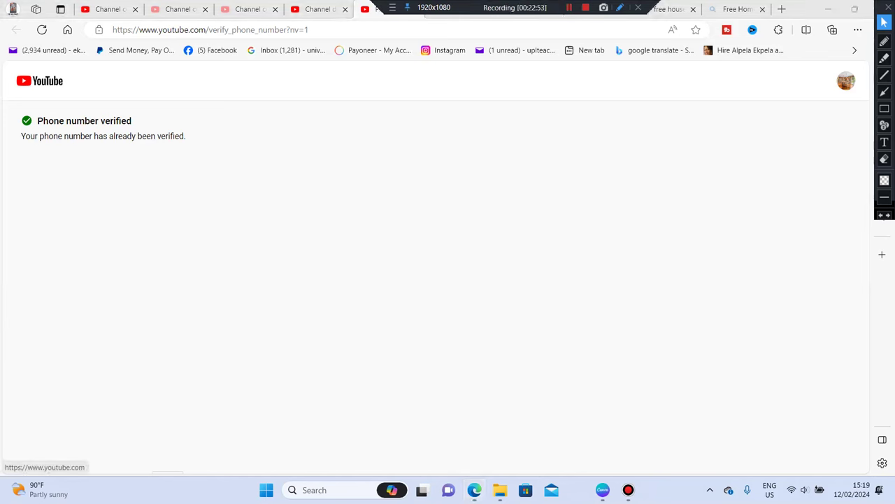
Go to YouTube home, open the UPL Houses channel, then its YouTube Studio dashboard
{"action": "left_click", "coordinate": [39, 81]}
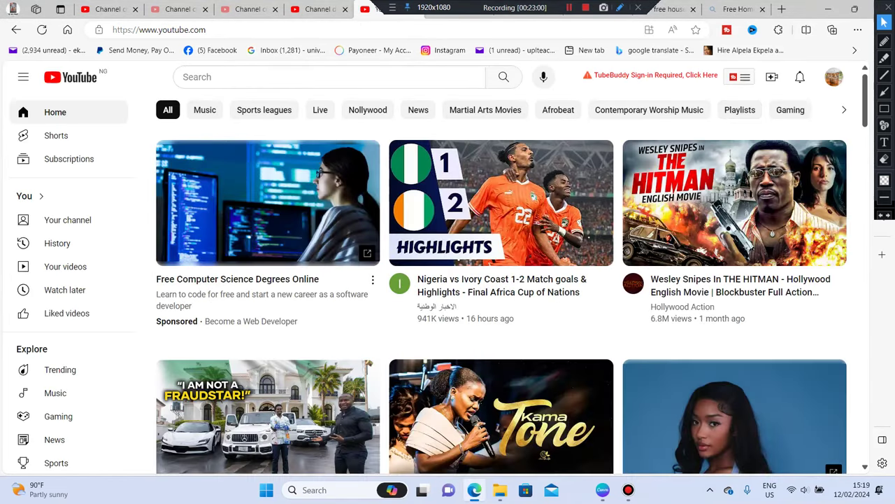
{"action": "left_click", "coordinate": [833, 77]}
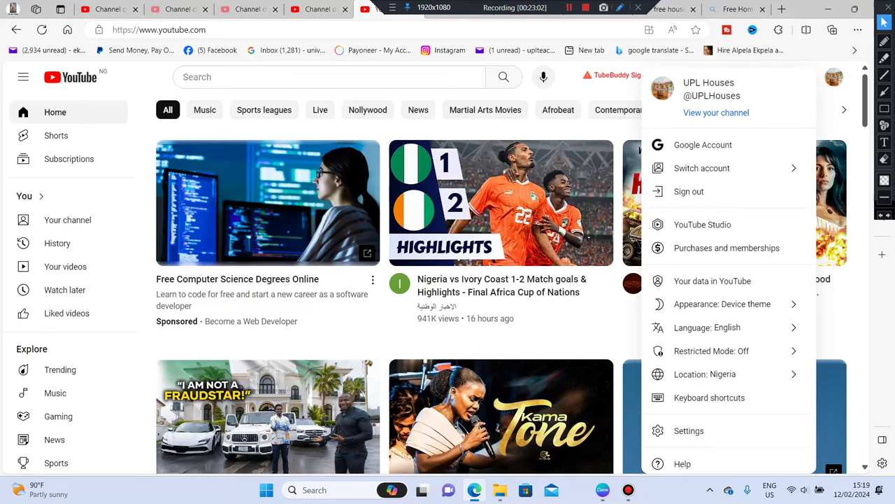
{"action": "left_click", "coordinate": [716, 113]}
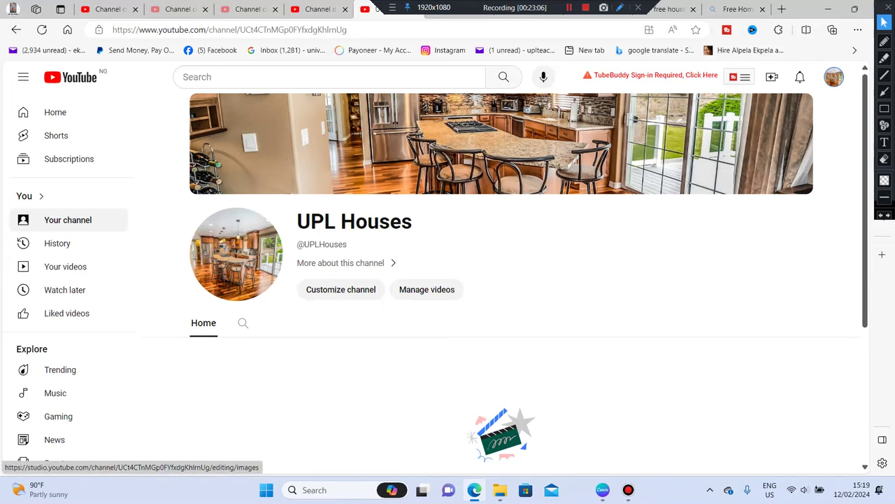
{"action": "scroll", "coordinate": [501, 280], "scroll_direction": "down", "scroll_amount": 3}
{"action": "scroll", "coordinate": [501, 279], "scroll_direction": "up", "scroll_amount": 3}
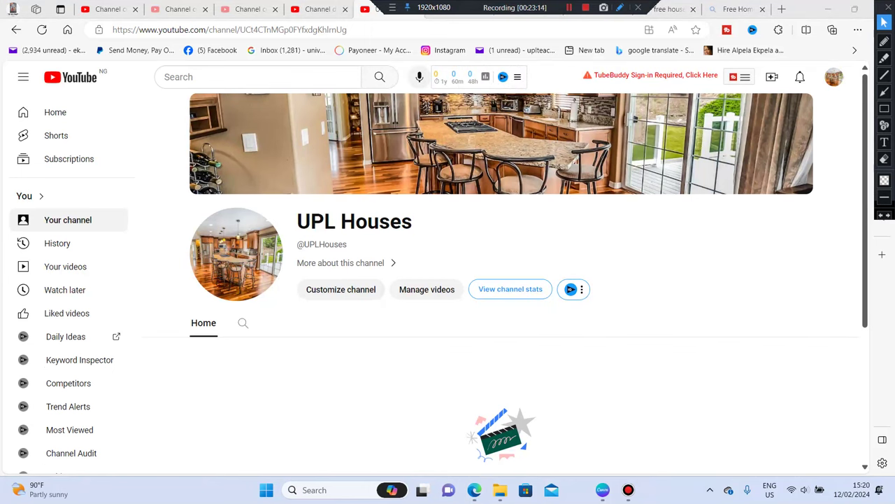
{"action": "left_click", "coordinate": [834, 77]}
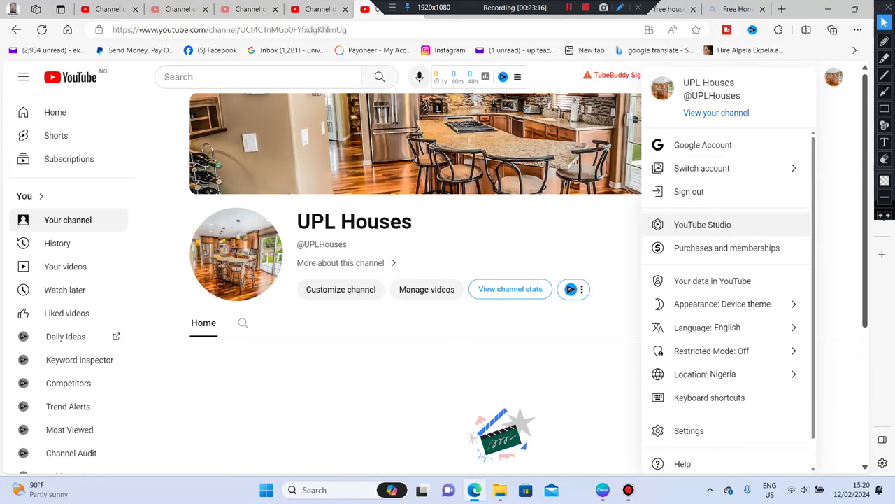
{"action": "left_click", "coordinate": [702, 225]}
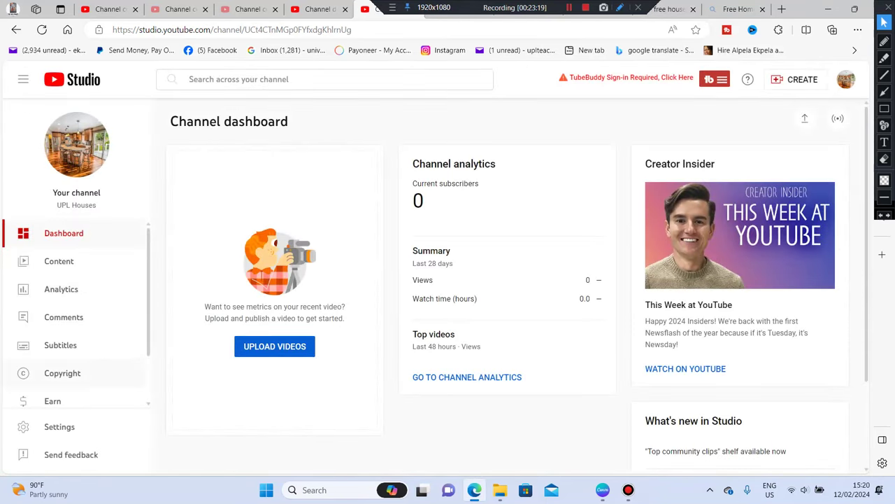
Open Settings > Channel > Feature eligibility and expand the Advanced features section
{"action": "left_click", "coordinate": [60, 426]}
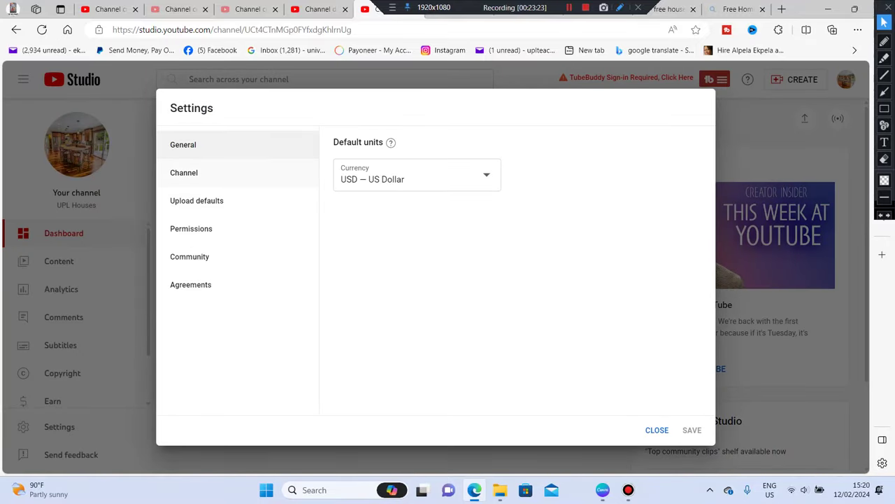
{"action": "left_click", "coordinate": [184, 172]}
{"action": "left_click", "coordinate": [520, 148]}
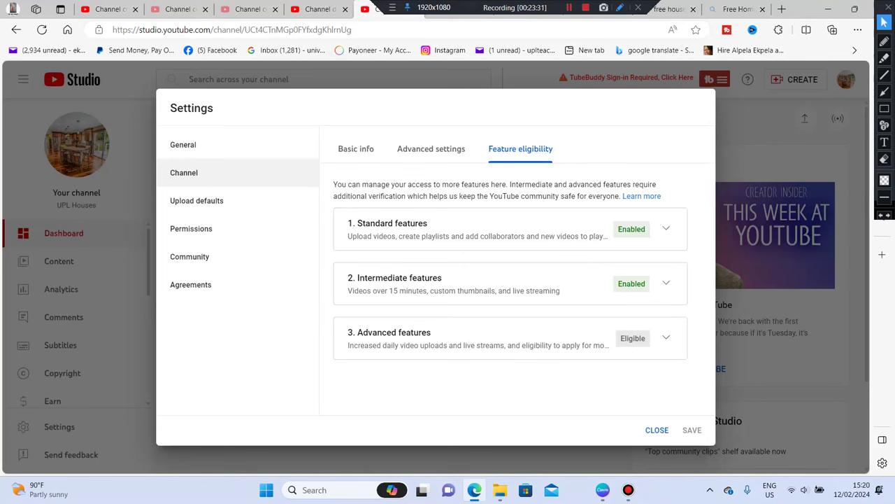
{"action": "left_click", "coordinate": [666, 338]}
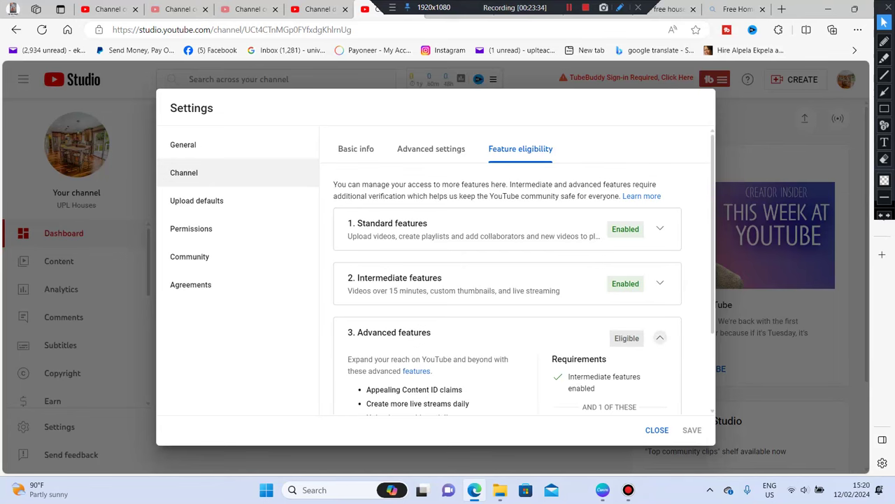
{"action": "scroll", "coordinate": [615, 329], "scroll_direction": "down", "scroll_amount": 1}
Choose Build channel history as the route to advanced features and confirm
{"action": "mouse_move", "coordinate": [628, 314]}
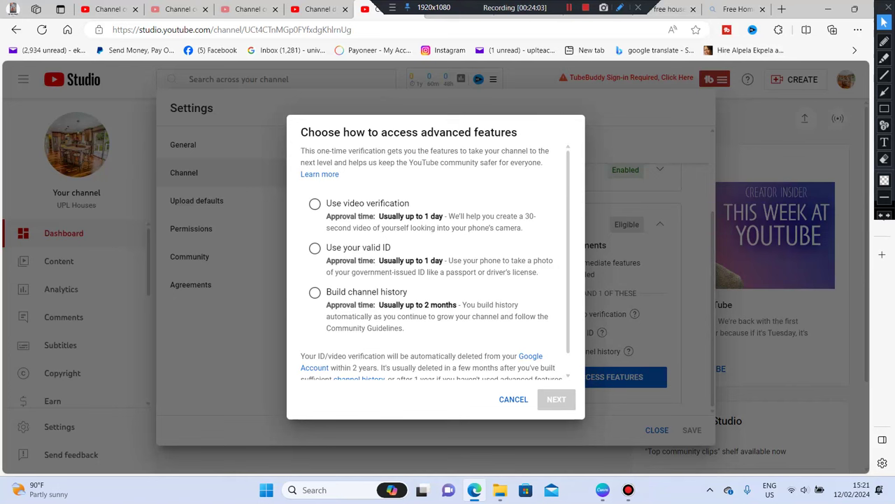
{"action": "scroll", "coordinate": [435, 260], "scroll_direction": "down", "scroll_amount": 1}
{"action": "scroll", "coordinate": [436, 260], "scroll_direction": "up", "scroll_amount": 1}
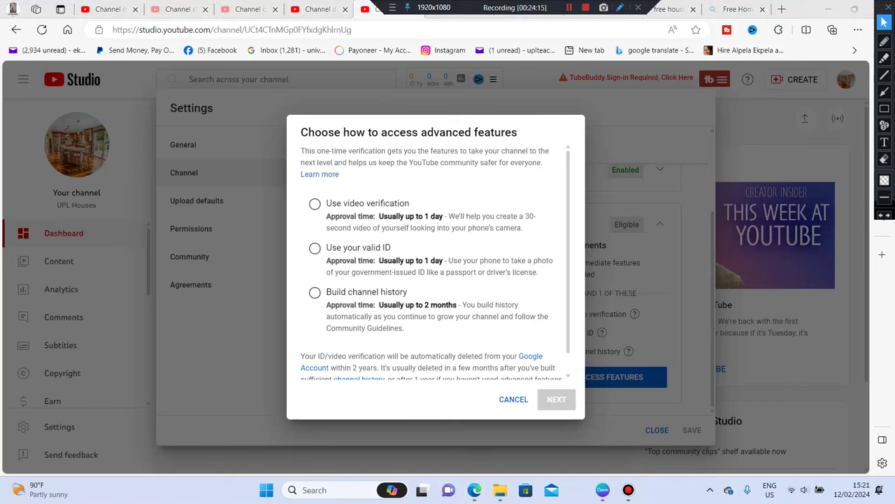
{"action": "scroll", "coordinate": [436, 261], "scroll_direction": "down", "scroll_amount": 1}
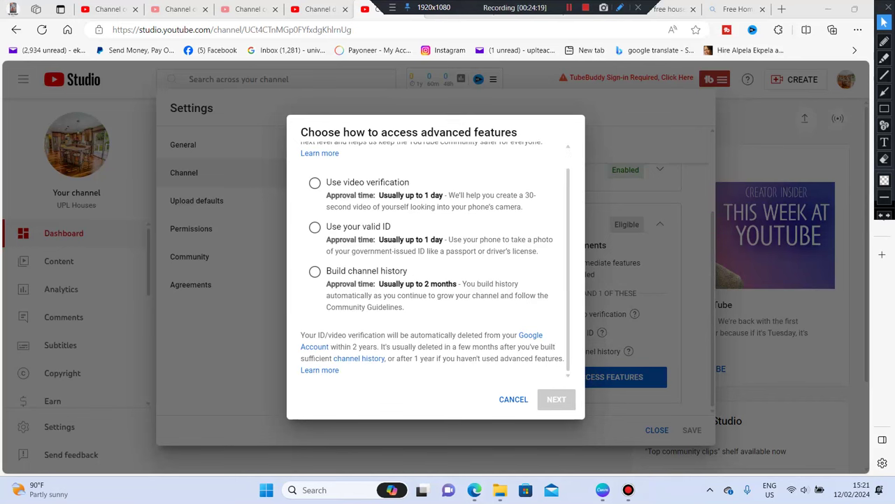
{"action": "left_click", "coordinate": [315, 271]}
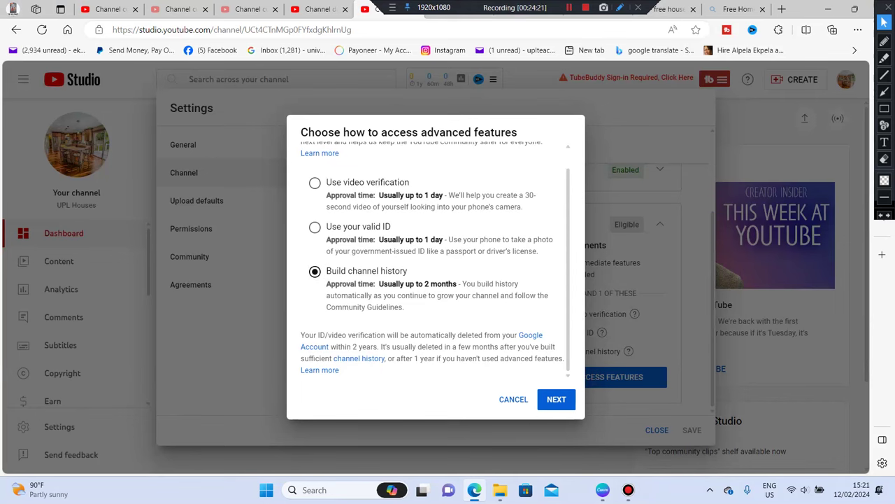
{"action": "left_click", "coordinate": [556, 399]}
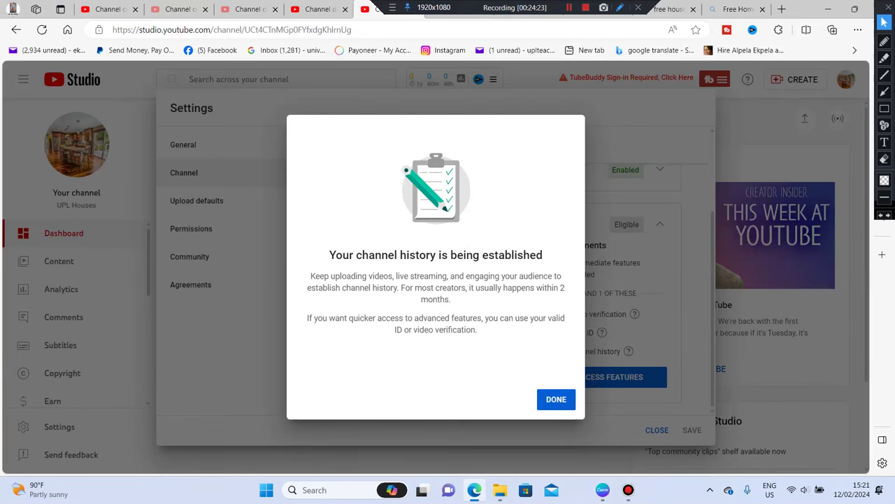
{"action": "left_click", "coordinate": [556, 399]}
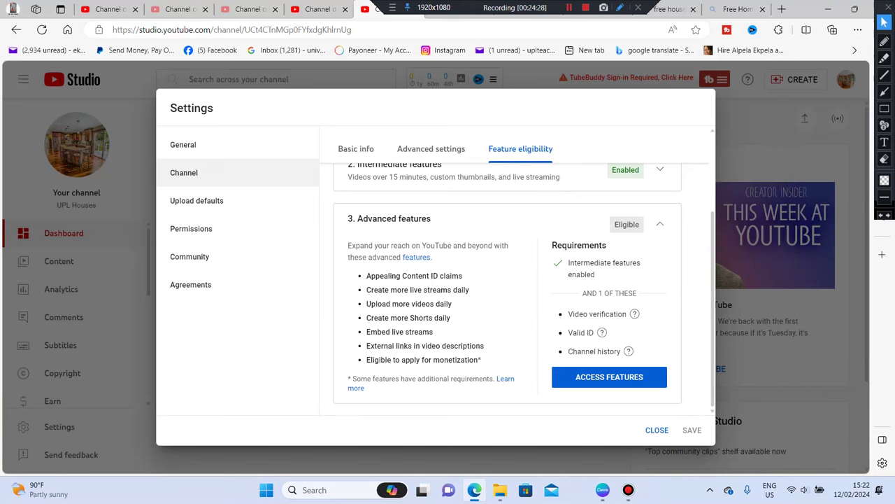
{"action": "scroll", "coordinate": [524, 288], "scroll_direction": "up", "scroll_amount": 3}
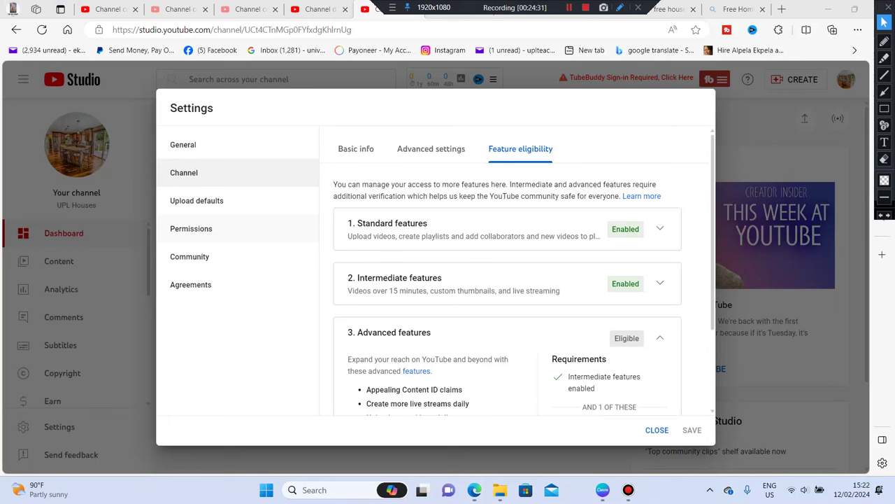
Set the default visibility to Private under Upload defaults > Basic info
{"action": "left_click", "coordinate": [196, 201]}
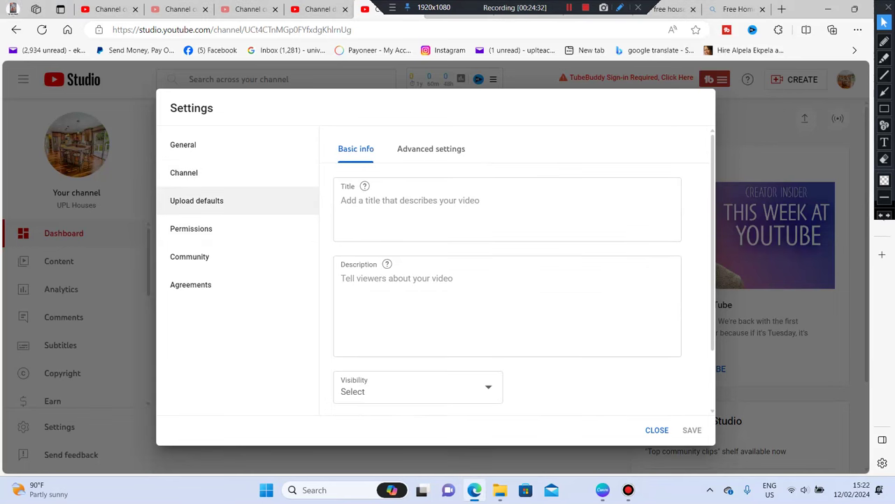
{"action": "scroll", "coordinate": [507, 244], "scroll_direction": "down", "scroll_amount": 1}
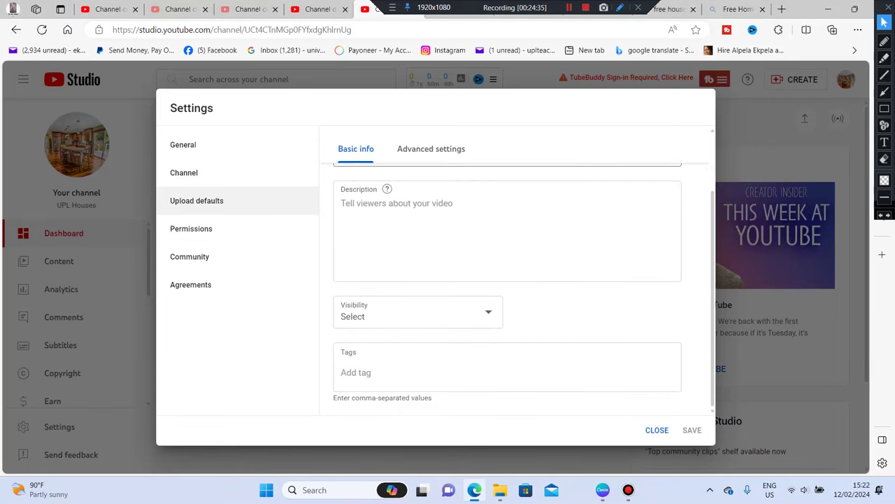
{"action": "scroll", "coordinate": [507, 280], "scroll_direction": "up", "scroll_amount": 2}
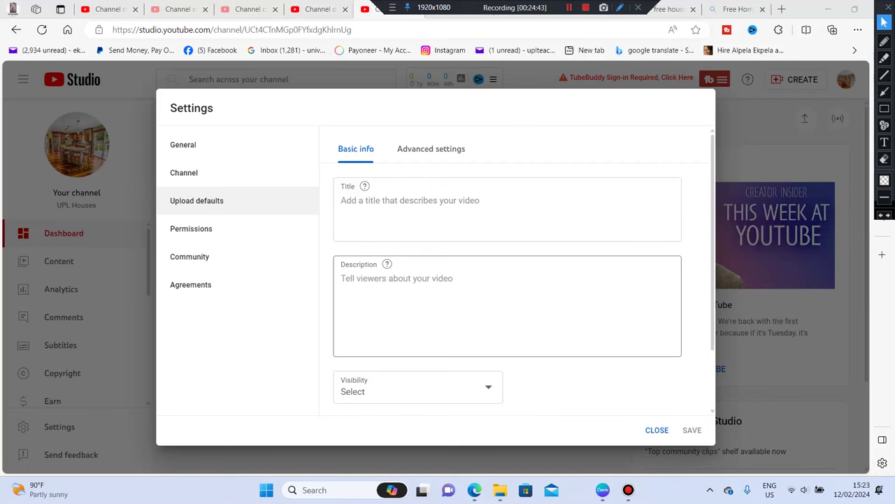
{"action": "scroll", "coordinate": [420, 343], "scroll_direction": "down", "scroll_amount": 1}
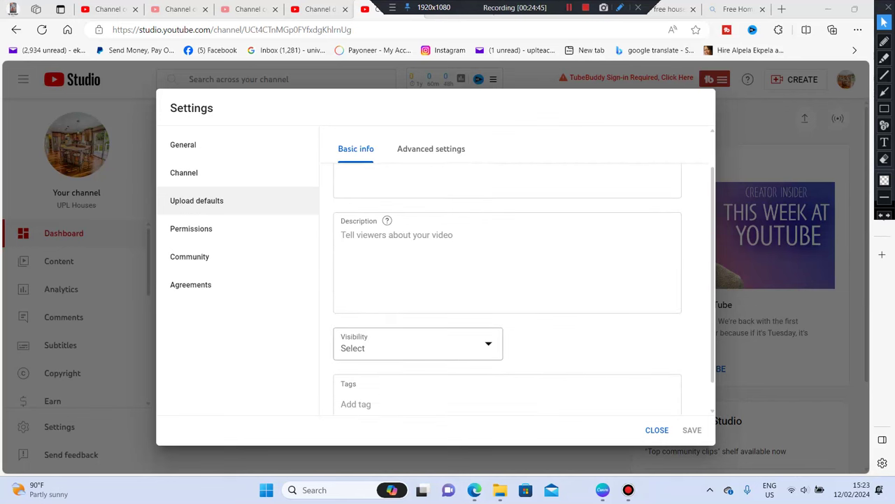
{"action": "scroll", "coordinate": [419, 322], "scroll_direction": "down", "scroll_amount": 1}
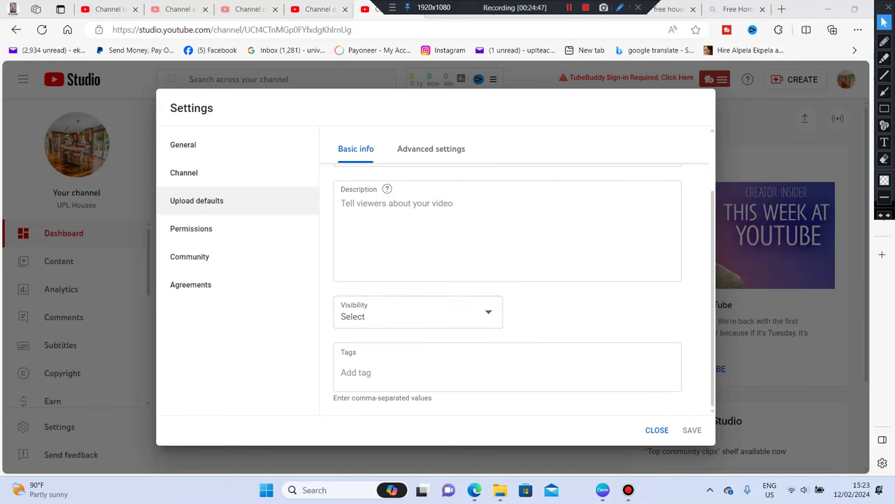
{"action": "left_click", "coordinate": [418, 316]}
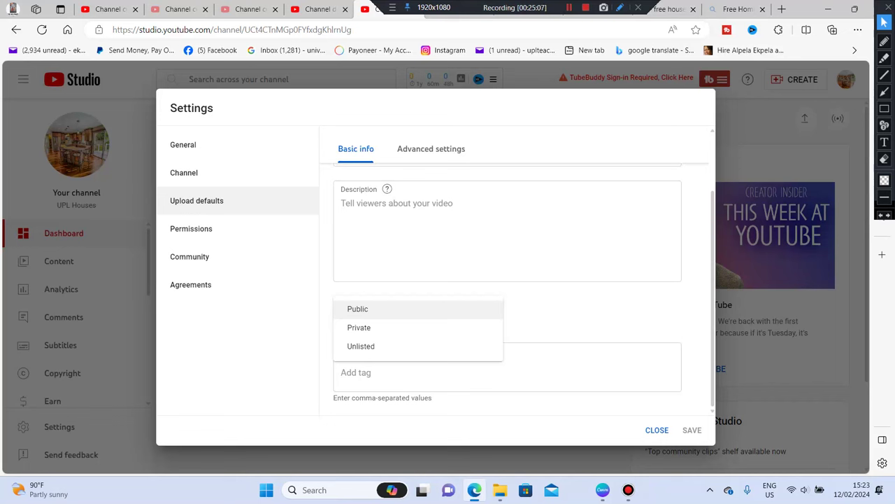
{"action": "left_click", "coordinate": [359, 327]}
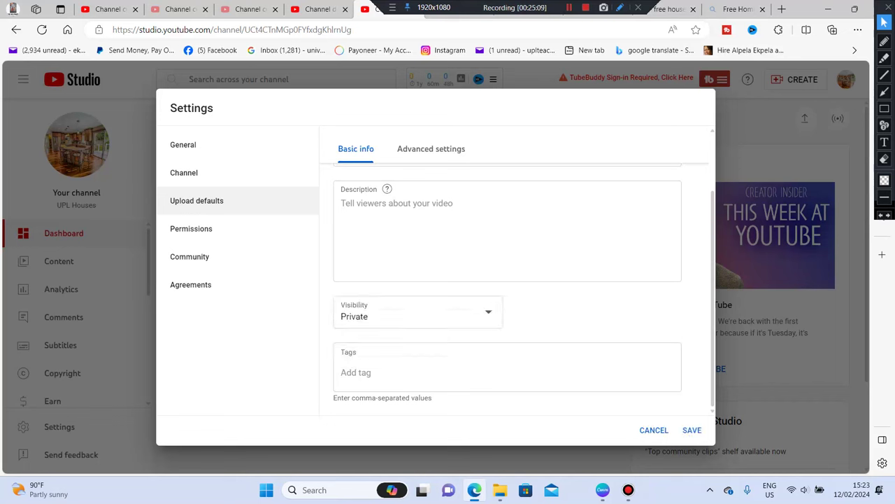
{"action": "scroll", "coordinate": [507, 280], "scroll_direction": "up", "scroll_amount": 2}
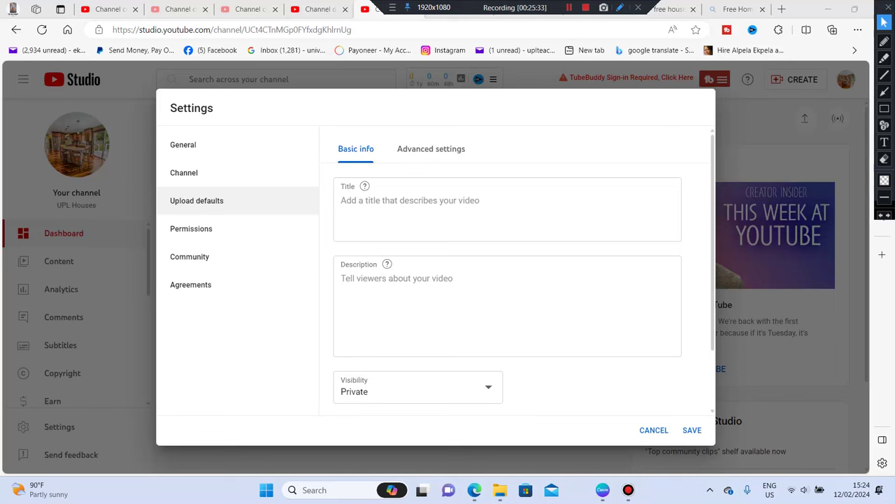
On the Advanced settings tab of Upload defaults, set comment moderation to Strict with comments on
{"action": "left_click", "coordinate": [431, 148]}
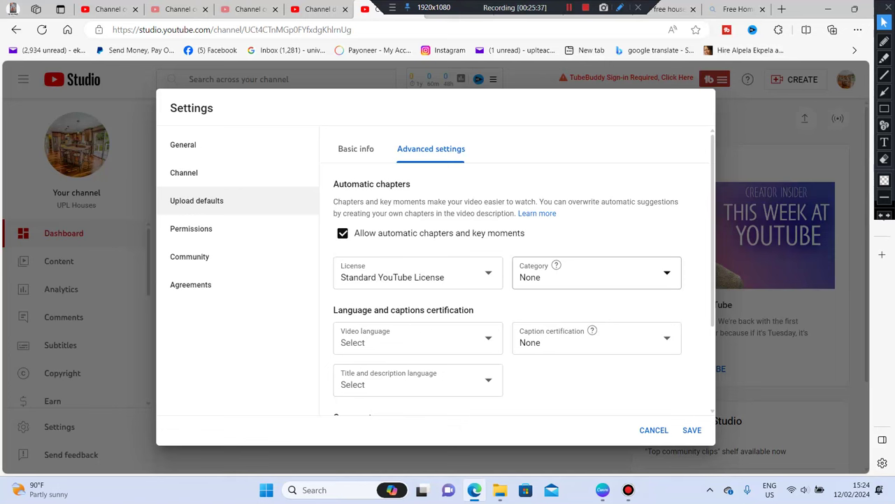
{"action": "scroll", "coordinate": [523, 285], "scroll_direction": "down", "scroll_amount": 3}
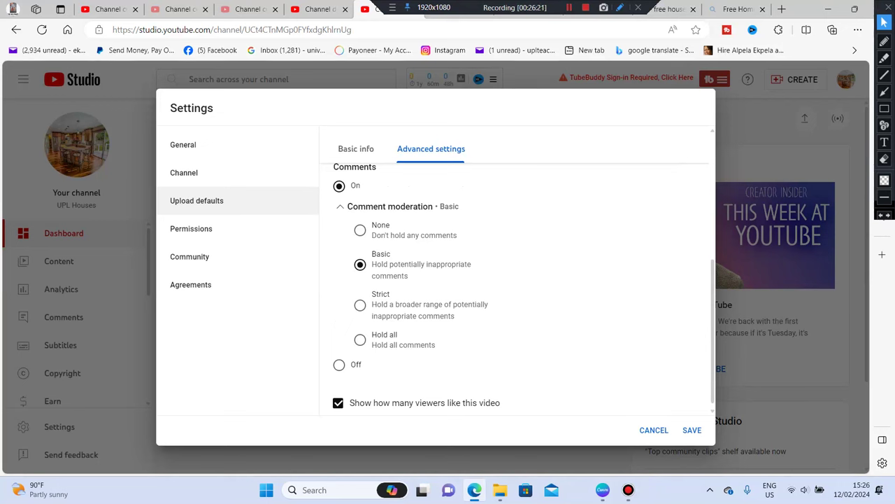
{"action": "left_click", "coordinate": [359, 304]}
{"action": "scroll", "coordinate": [518, 290], "scroll_direction": "up", "scroll_amount": 5}
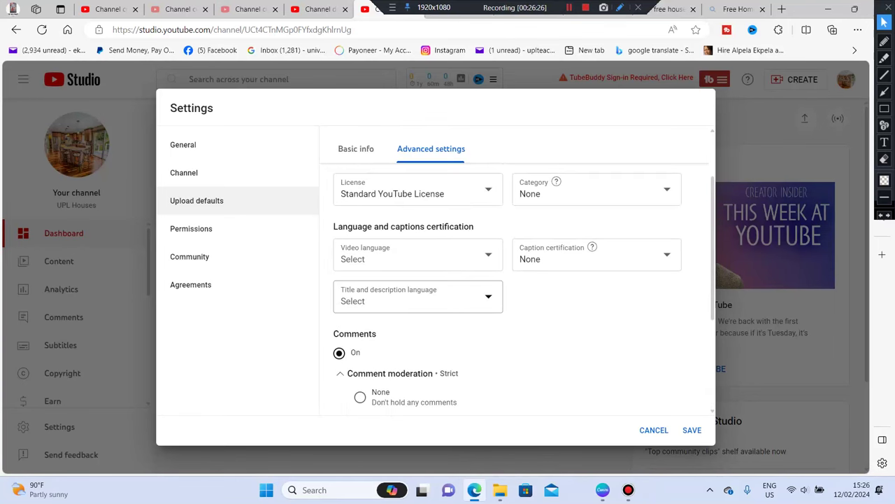
{"action": "scroll", "coordinate": [518, 291], "scroll_direction": "down", "scroll_amount": 5}
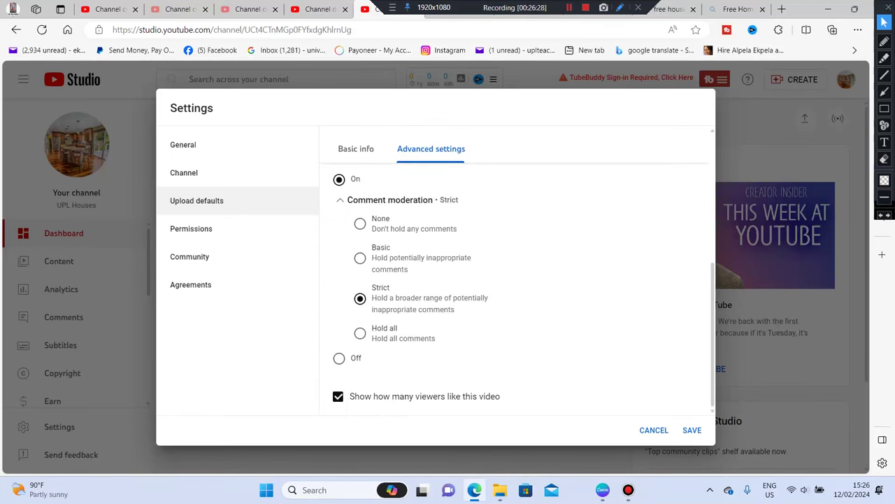
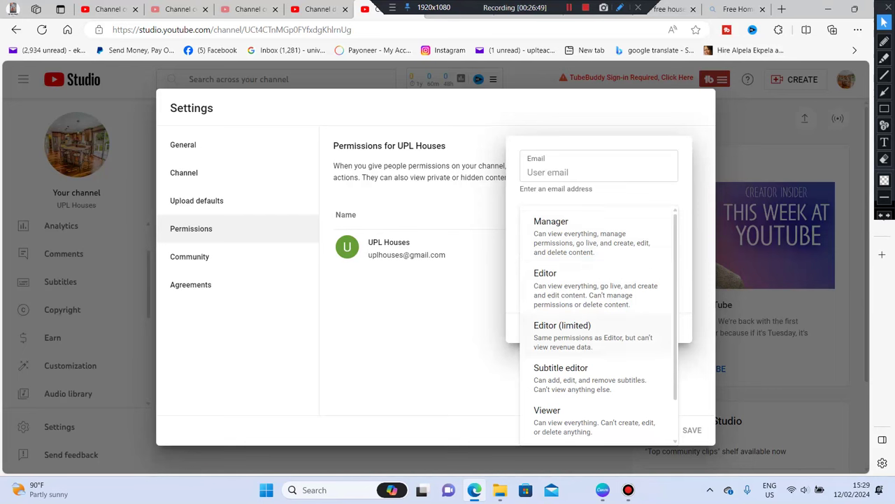
Review the Permissions page, then dismiss the access-roles list and invite popup without inviting anyone
{"action": "scroll", "coordinate": [598, 325], "scroll_direction": "down", "scroll_amount": 1}
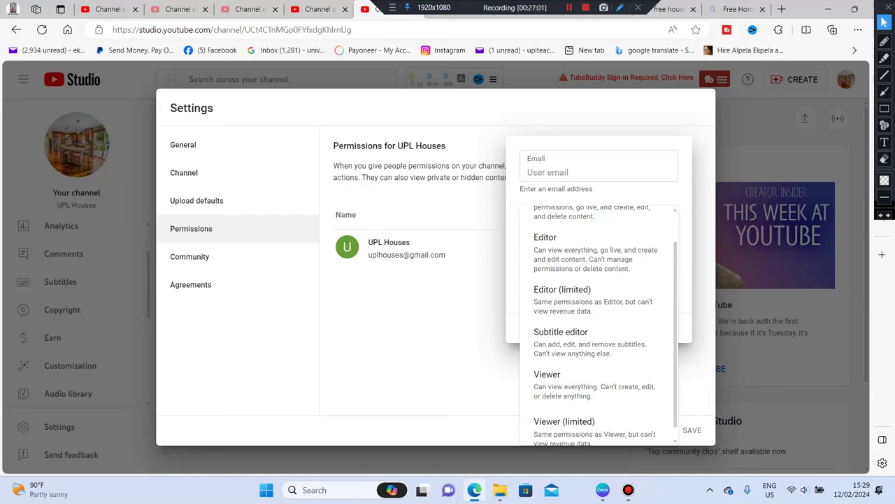
{"action": "scroll", "coordinate": [605, 325], "scroll_direction": "down", "scroll_amount": 1}
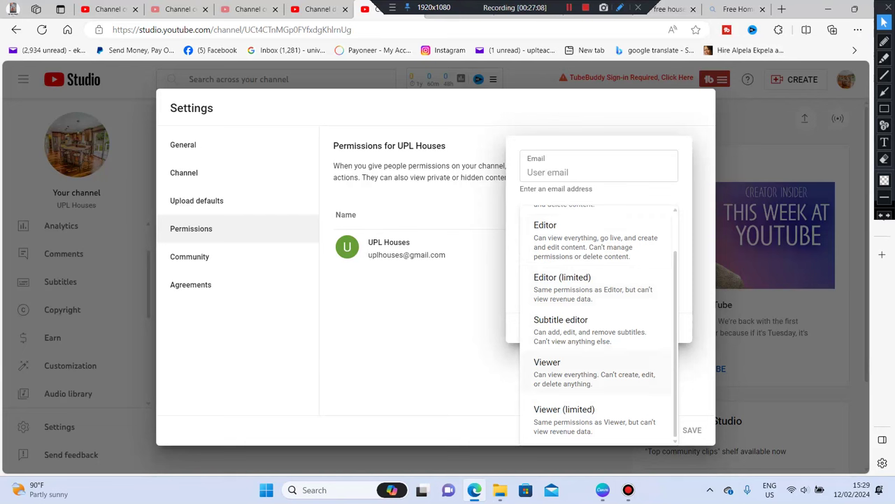
{"action": "scroll", "coordinate": [605, 322], "scroll_direction": "up", "scroll_amount": 2}
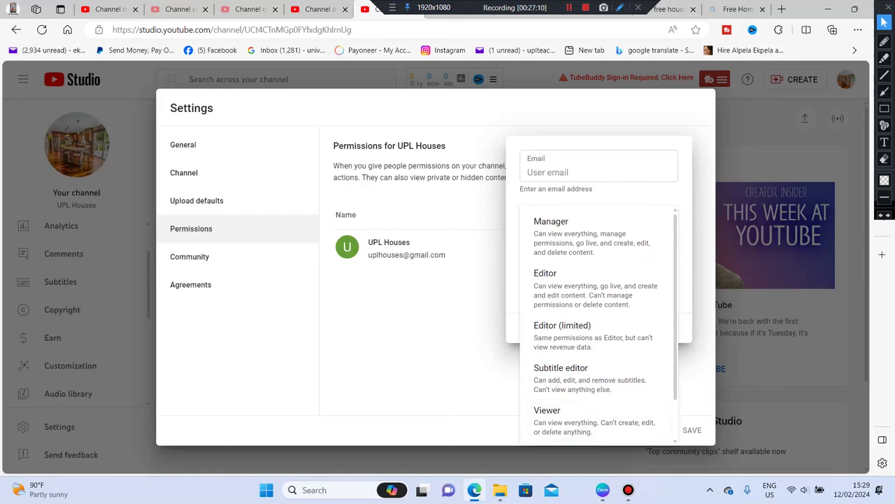
{"action": "key", "text": "Escape"}
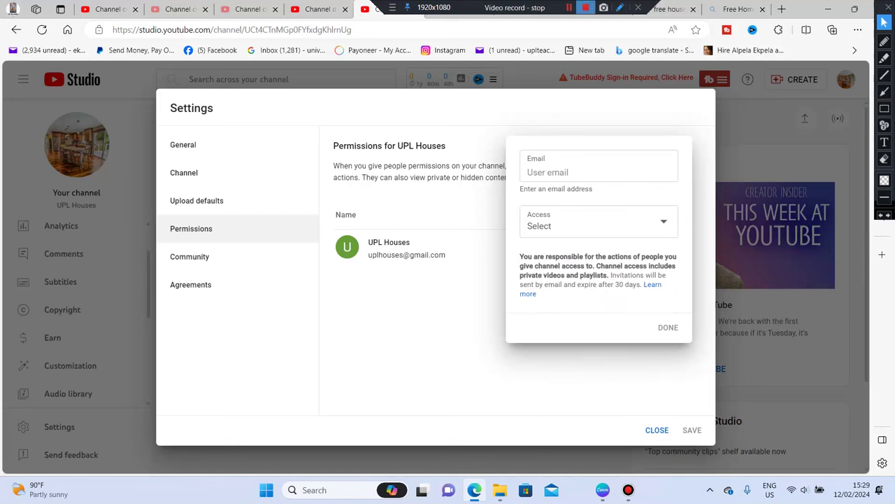
{"action": "key", "text": "Escape"}
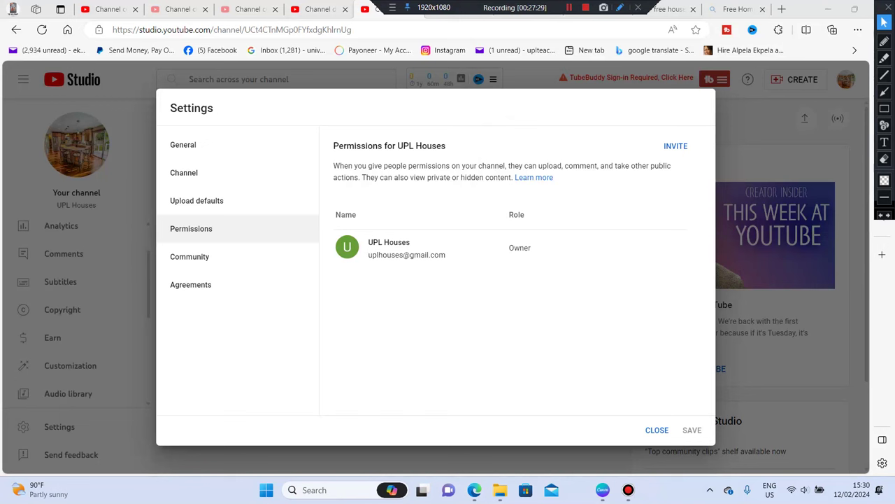
Start a new channel invite and look through the available Access roles
{"action": "left_click", "coordinate": [675, 146]}
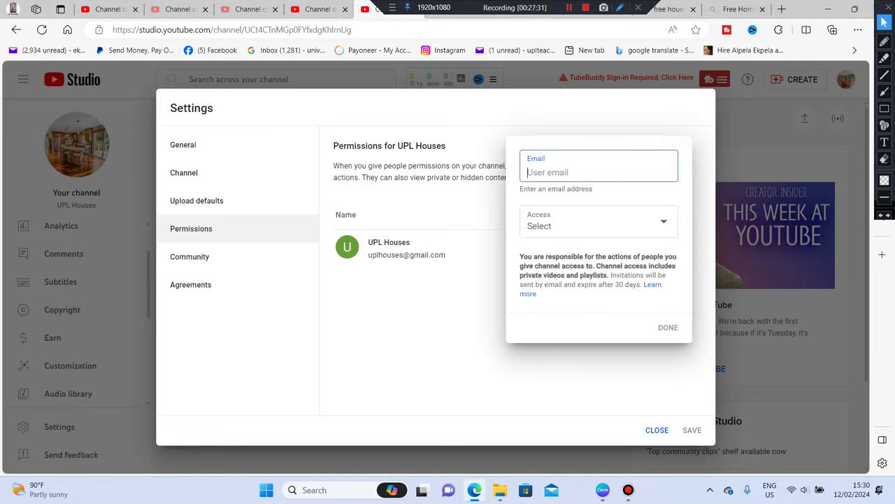
{"action": "left_click", "coordinate": [660, 220]}
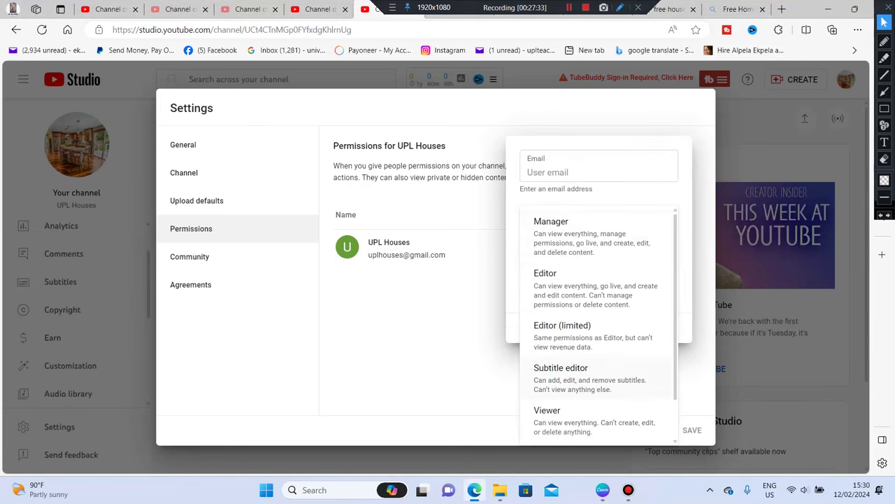
{"action": "scroll", "coordinate": [598, 322], "scroll_direction": "down", "scroll_amount": 1}
{"action": "scroll", "coordinate": [598, 322], "scroll_direction": "up", "scroll_amount": 1}
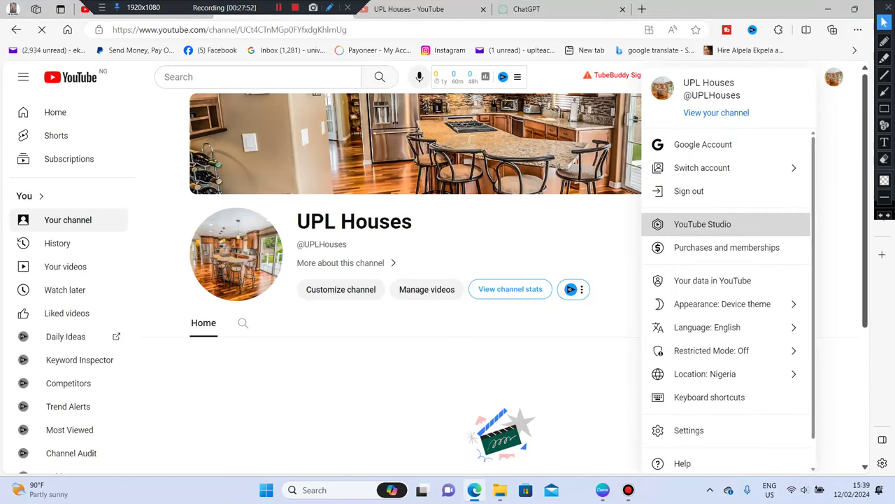
Go to YouTube Studio's Settings, Channel > Basic info, showing Nigeria and empty Keywords
{"action": "left_click", "coordinate": [703, 224]}
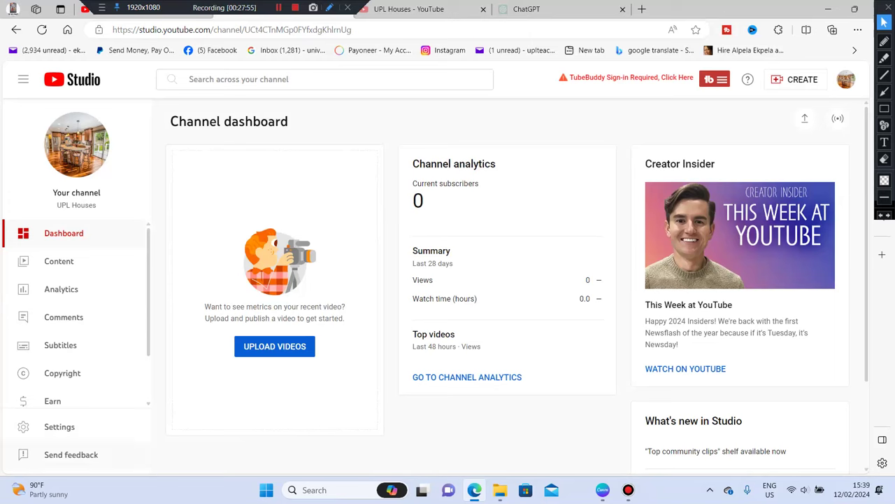
{"action": "left_click", "coordinate": [59, 425]}
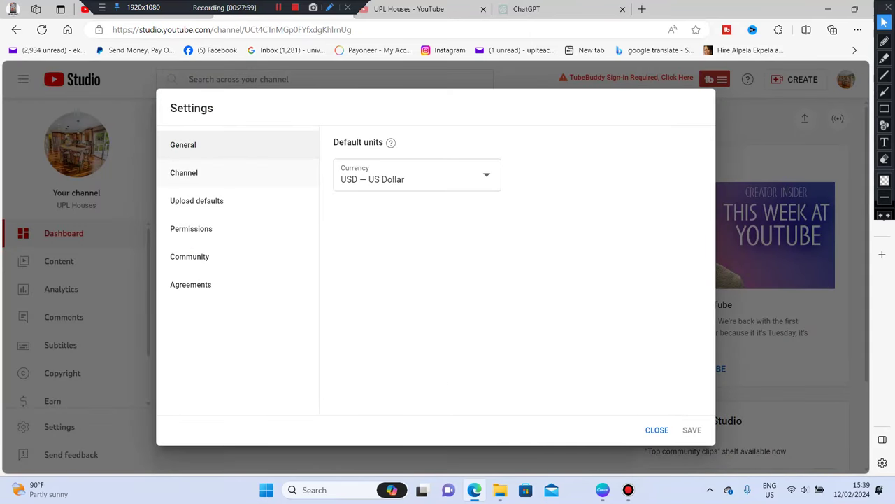
{"action": "left_click", "coordinate": [184, 172]}
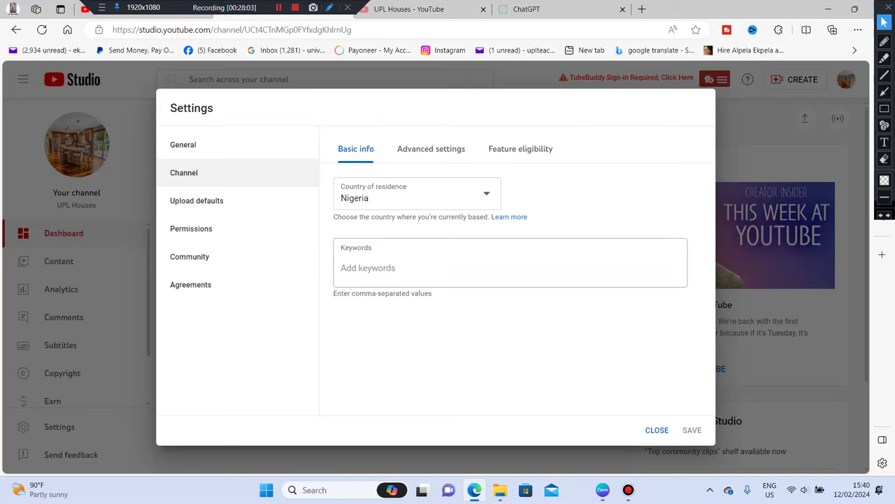
Switch to the ChatGPT browser tab
{"action": "left_click", "coordinate": [278, 7]}
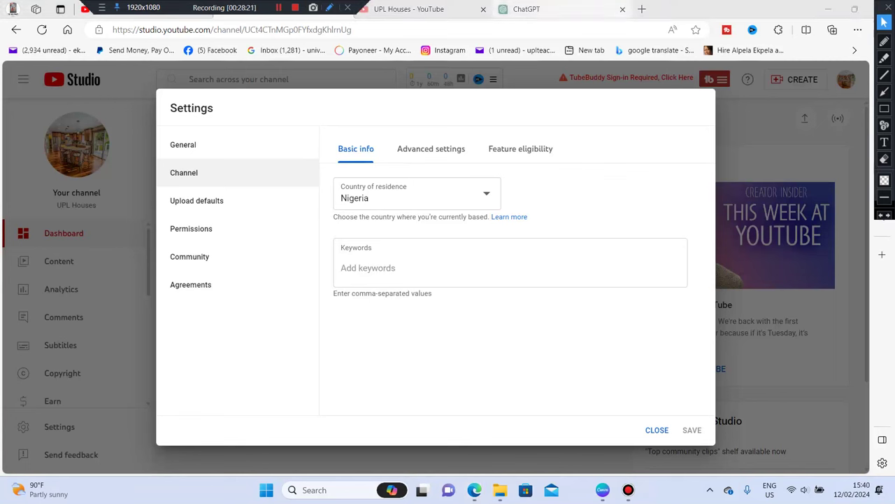
{"action": "mouse_move", "coordinate": [526, 9]}
{"action": "left_click", "coordinate": [526, 9]}
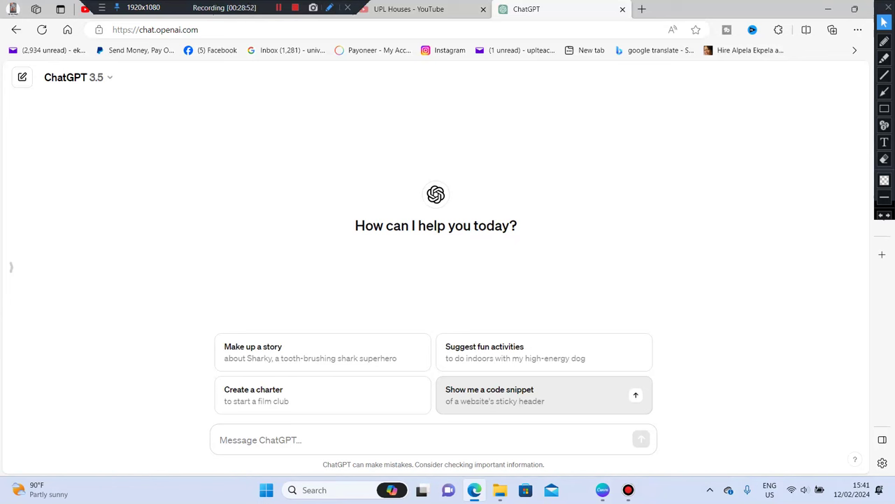
Ask ChatGPT for keywords for the channel, formatted as hashtags
{"action": "left_click", "coordinate": [220, 439]}
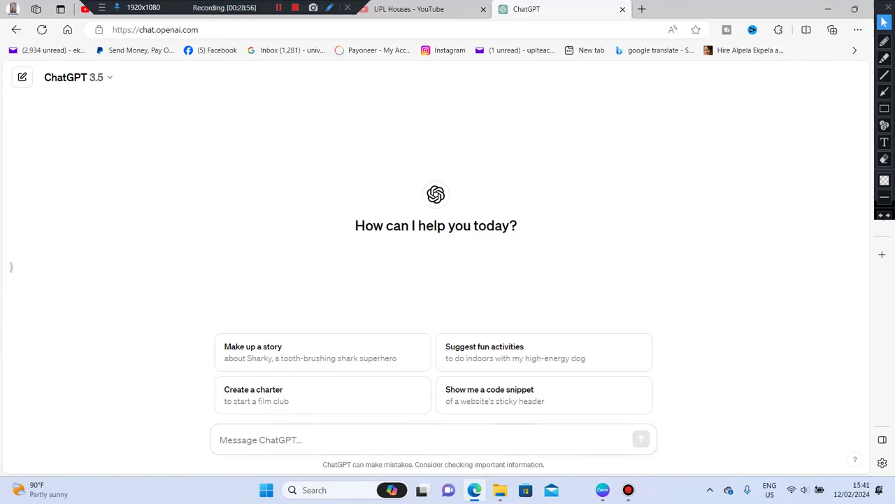
{"action": "type", "text": "give me"}
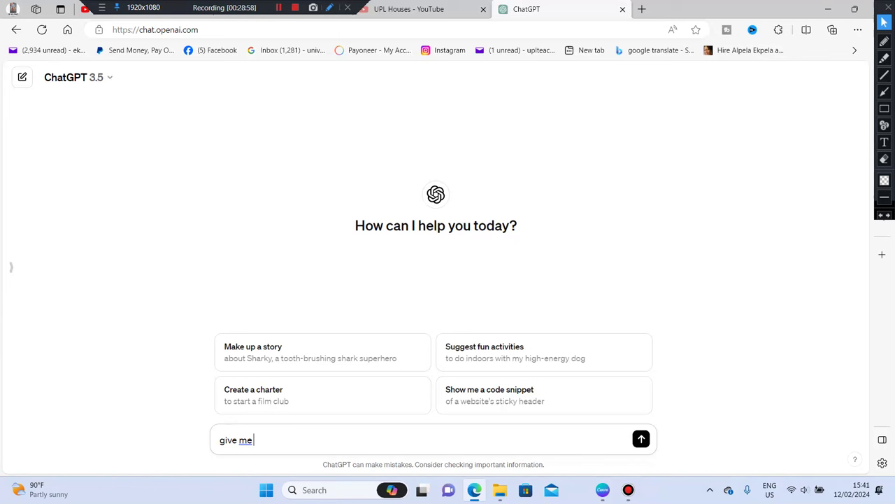
{"action": "type", "text": " key wor"}
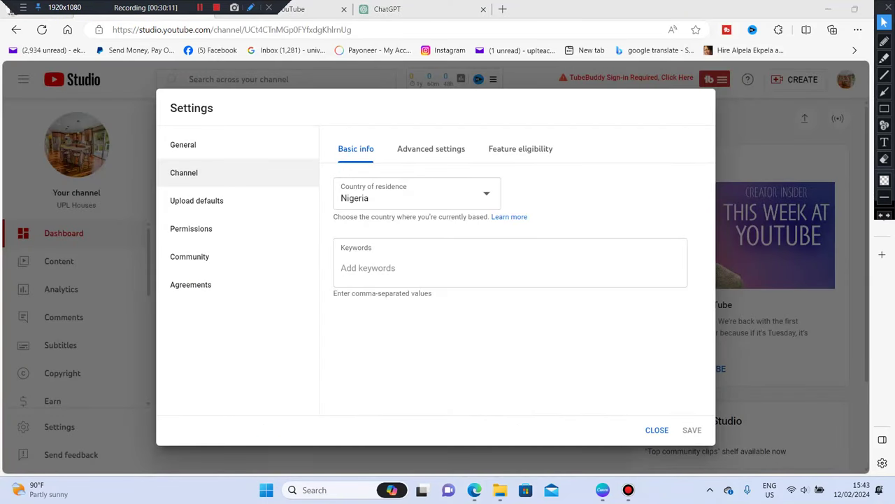
{"action": "key", "text": "ctrl+Tab"}
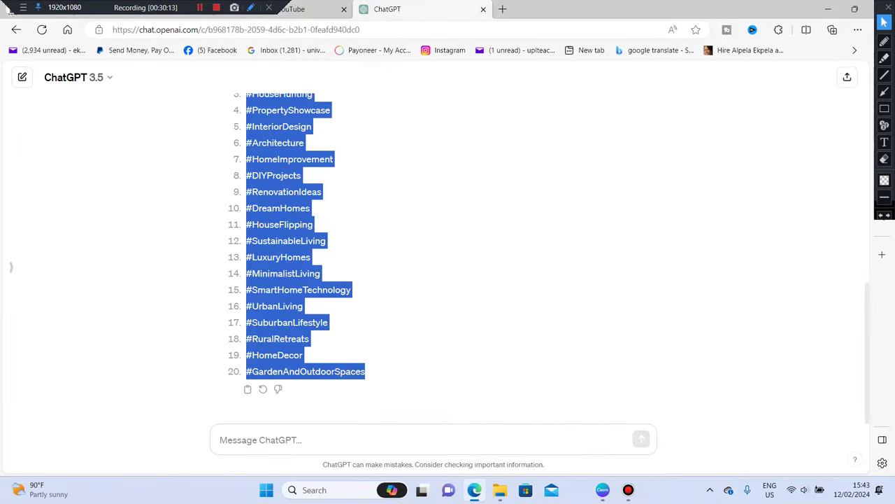
Copy the generated hashtag list, starting from #RealEstate
{"action": "scroll", "coordinate": [549, 258], "scroll_direction": "up", "scroll_amount": 5}
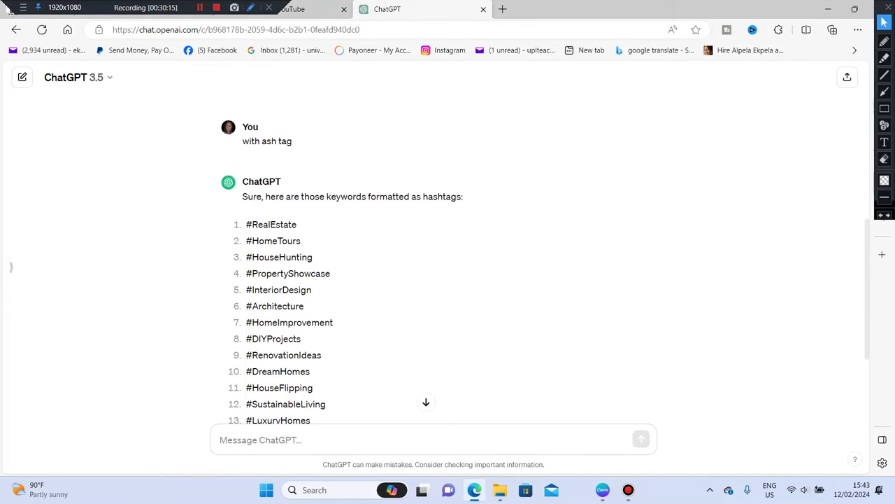
{"action": "left_click_drag", "start_coordinate": [246, 224], "coordinate": [297, 224]}
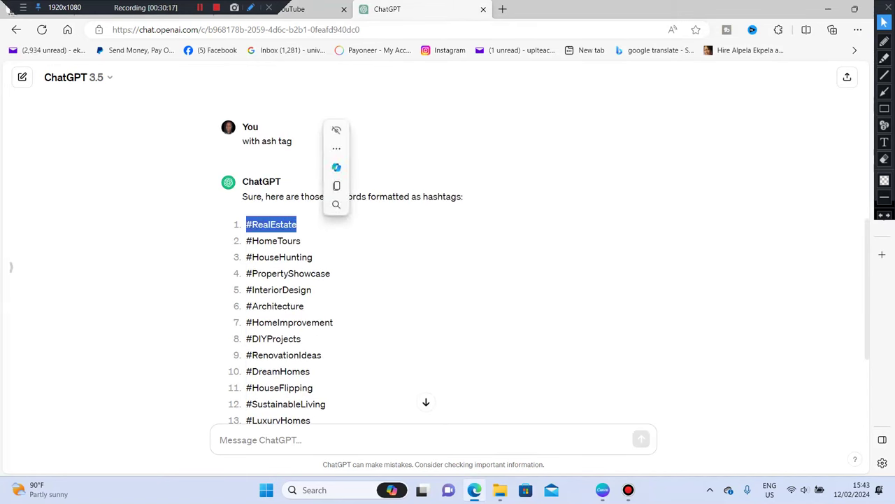
{"action": "right_click", "coordinate": [278, 226]}
{"action": "left_click", "coordinate": [313, 237]}
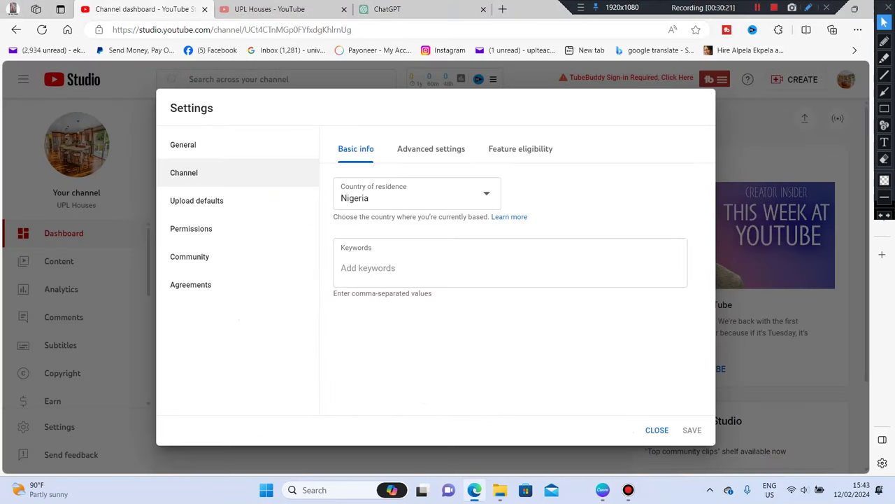
Paste the 20 hashtags, #RealEstate to #GardenAndOutdoorSpaces, into the channel Keywords field
{"action": "left_click", "coordinate": [140, 9]}
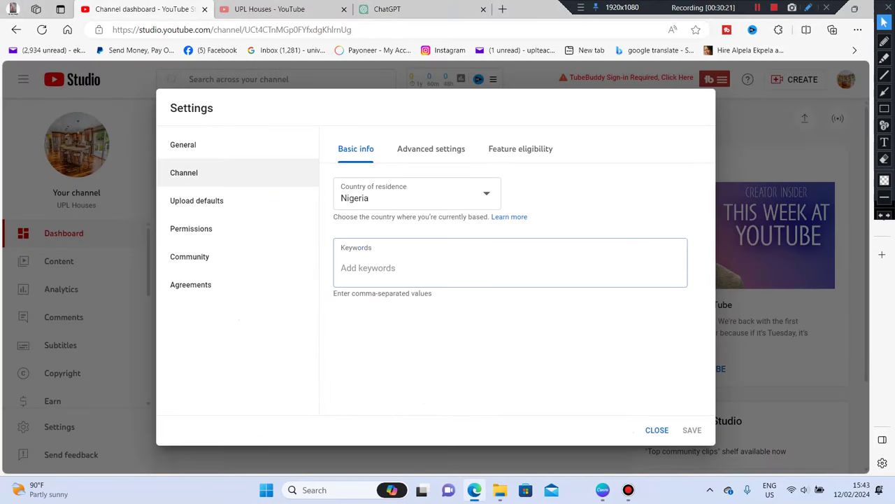
{"action": "right_click", "coordinate": [359, 269]}
{"action": "left_click", "coordinate": [391, 158]}
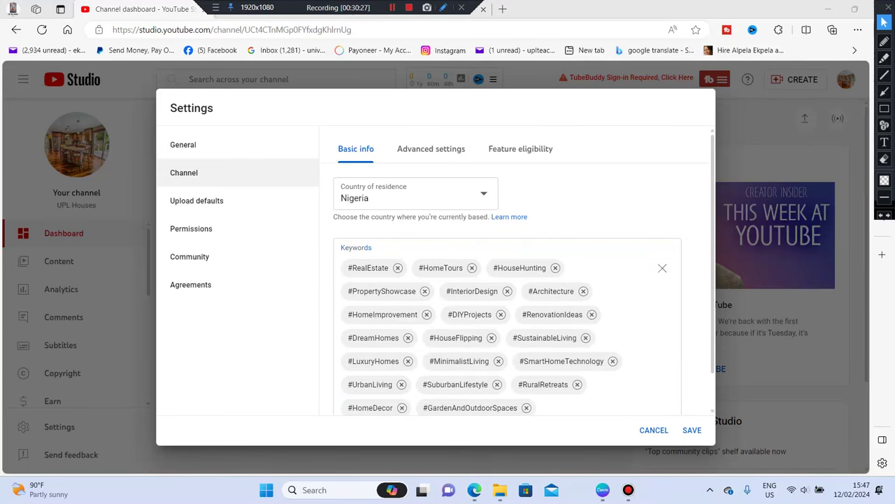
{"action": "scroll", "coordinate": [559, 321], "scroll_direction": "down", "scroll_amount": 1}
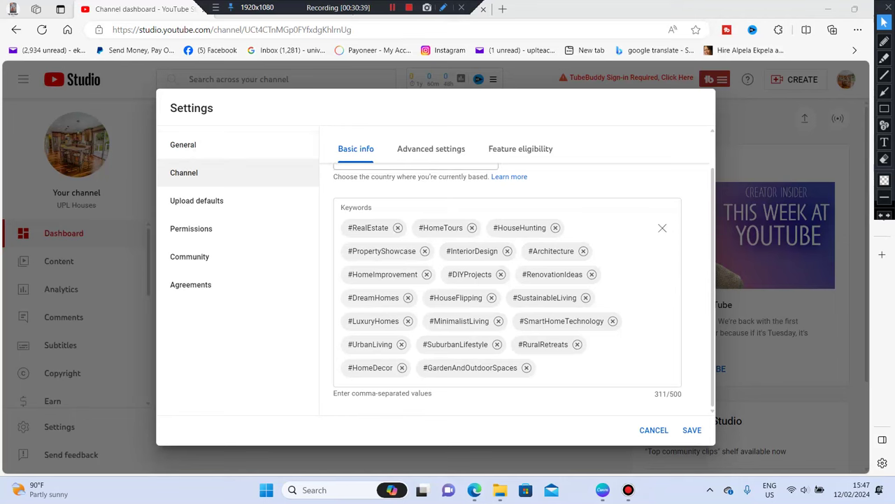
Look through Advanced settings and Feature eligibility, ending on the Upload defaults basic info
{"action": "left_click", "coordinate": [431, 149]}
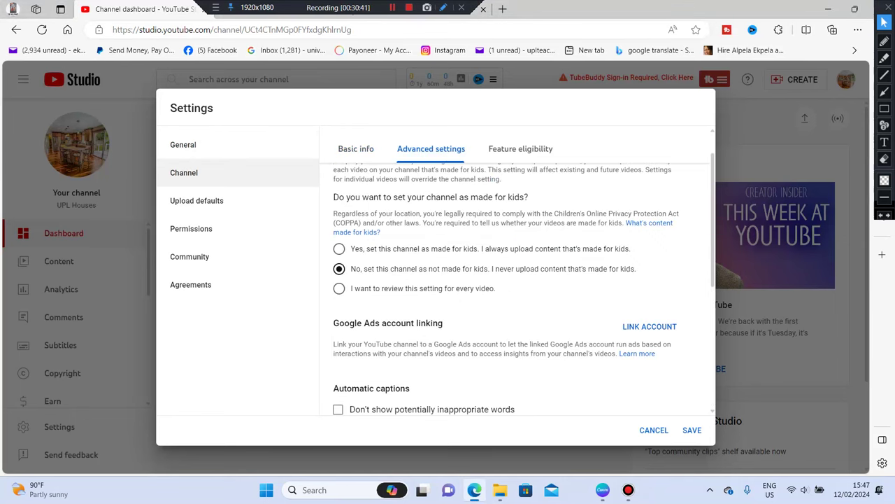
{"action": "scroll", "coordinate": [524, 284], "scroll_direction": "down", "scroll_amount": 3}
{"action": "scroll", "coordinate": [523, 285], "scroll_direction": "up", "scroll_amount": 3}
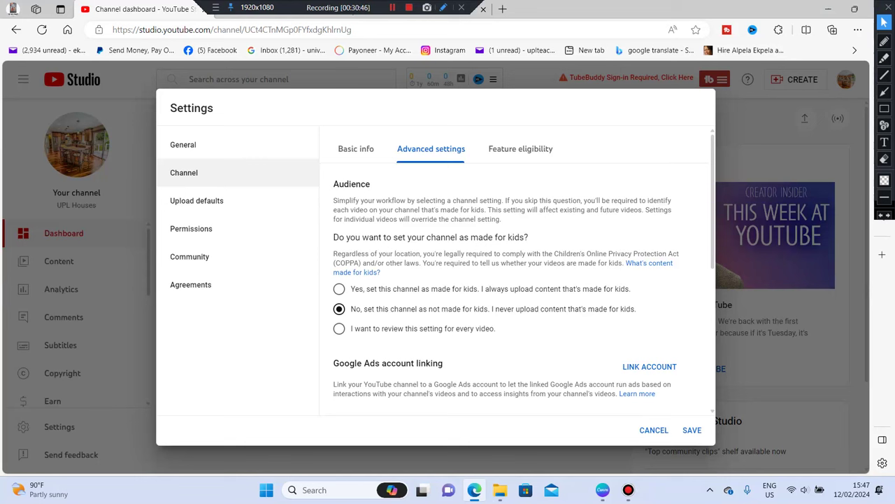
{"action": "scroll", "coordinate": [524, 286], "scroll_direction": "down", "scroll_amount": 2}
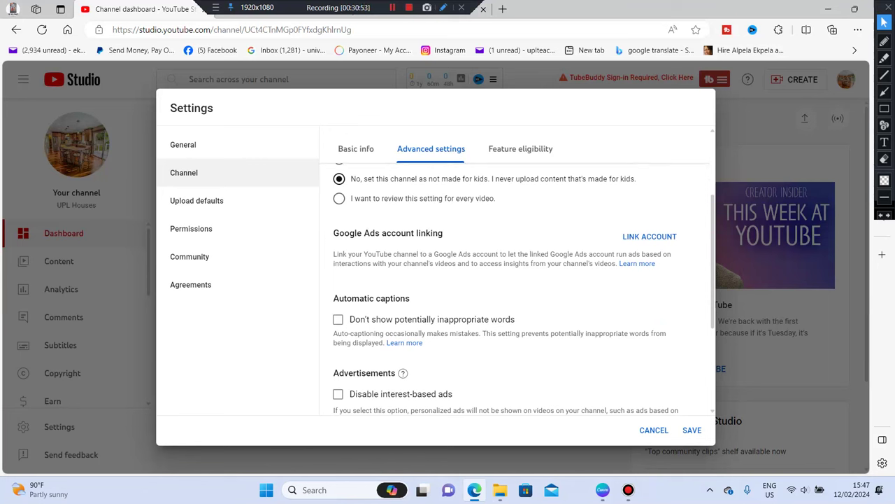
{"action": "scroll", "coordinate": [524, 289], "scroll_direction": "down", "scroll_amount": 1}
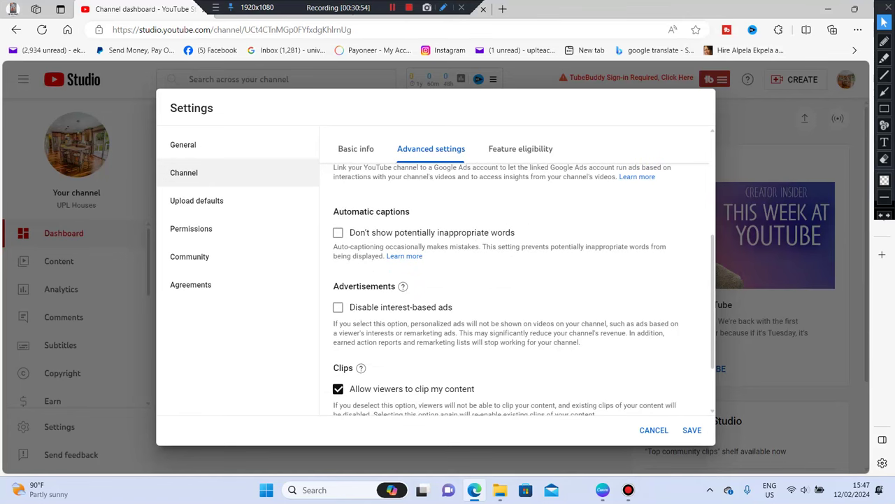
{"action": "scroll", "coordinate": [523, 289], "scroll_direction": "down", "scroll_amount": 1}
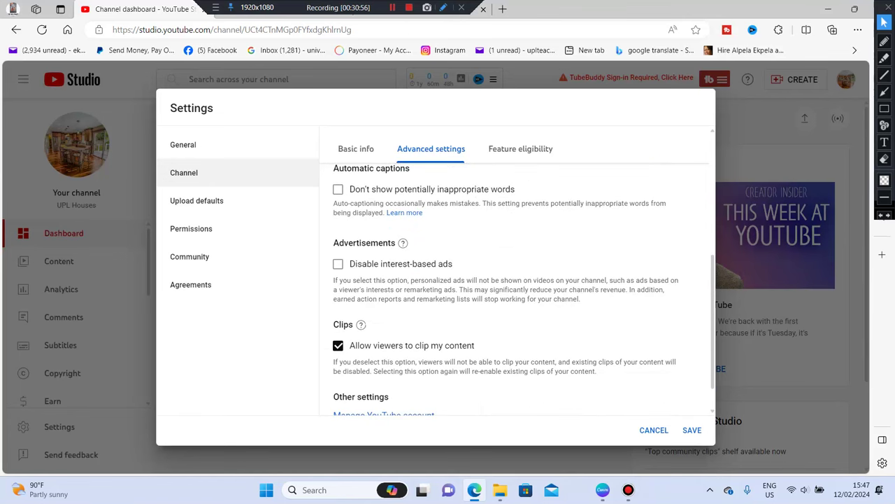
{"action": "scroll", "coordinate": [523, 289], "scroll_direction": "down", "scroll_amount": 1}
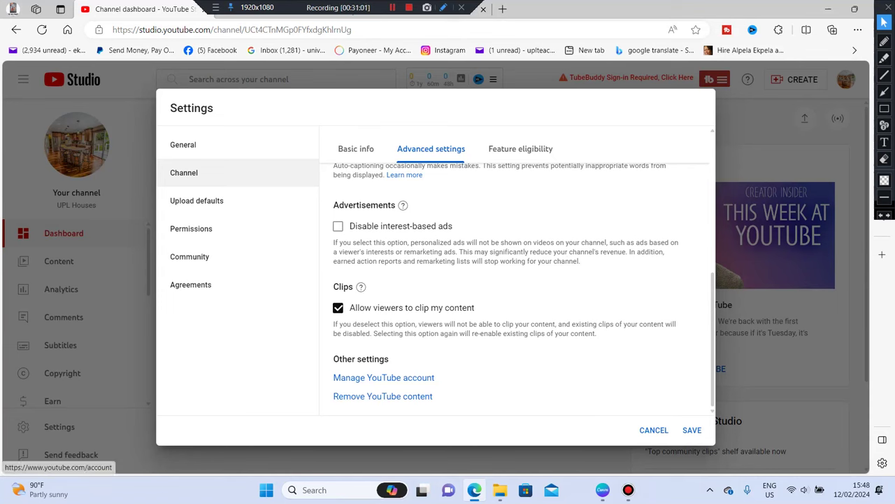
{"action": "scroll", "coordinate": [523, 289], "scroll_direction": "up", "scroll_amount": 6}
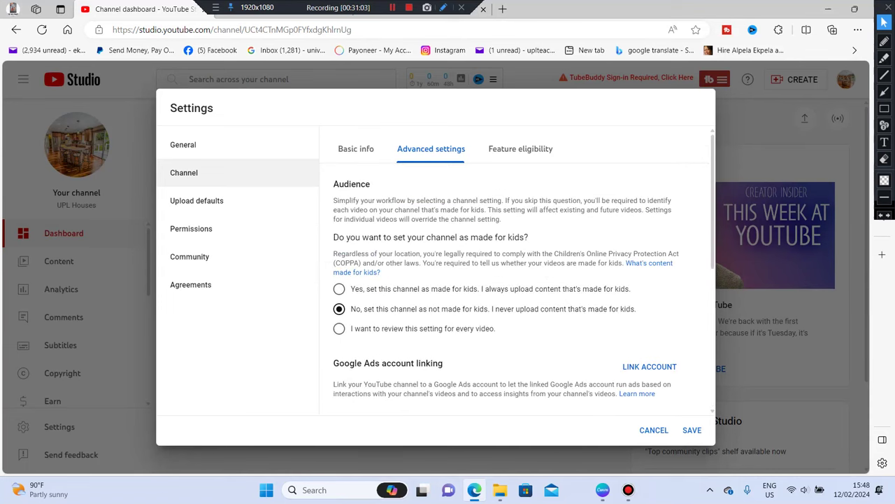
{"action": "left_click", "coordinate": [519, 148]}
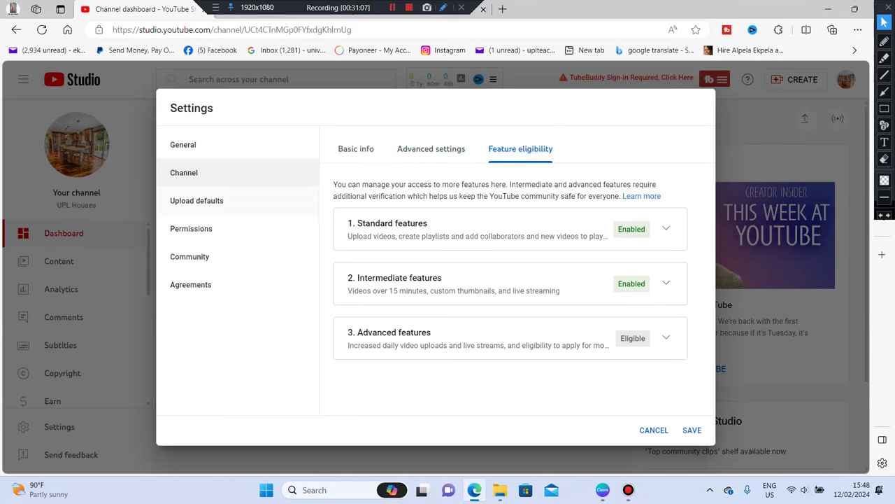
{"action": "left_click", "coordinate": [196, 200]}
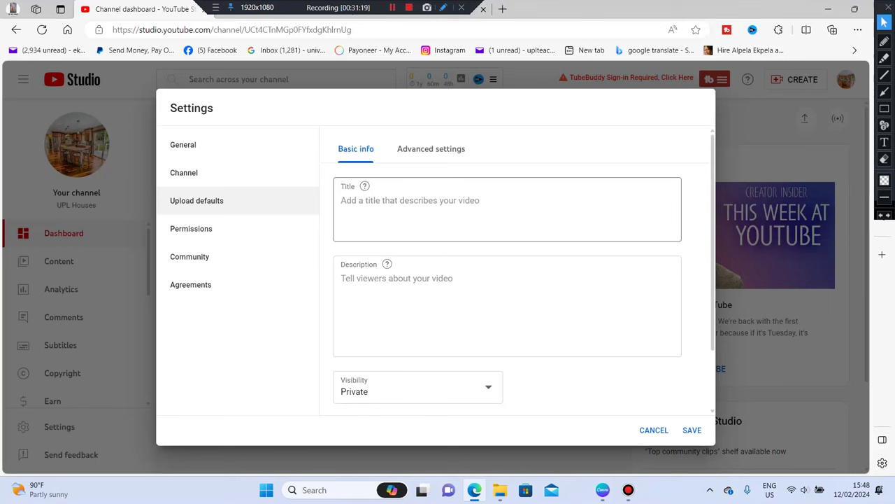
Review Upload defaults (blank description, Private visibility, empty Tags), then view Permissions showing UPL Houses as Owner
{"action": "left_click", "coordinate": [507, 308]}
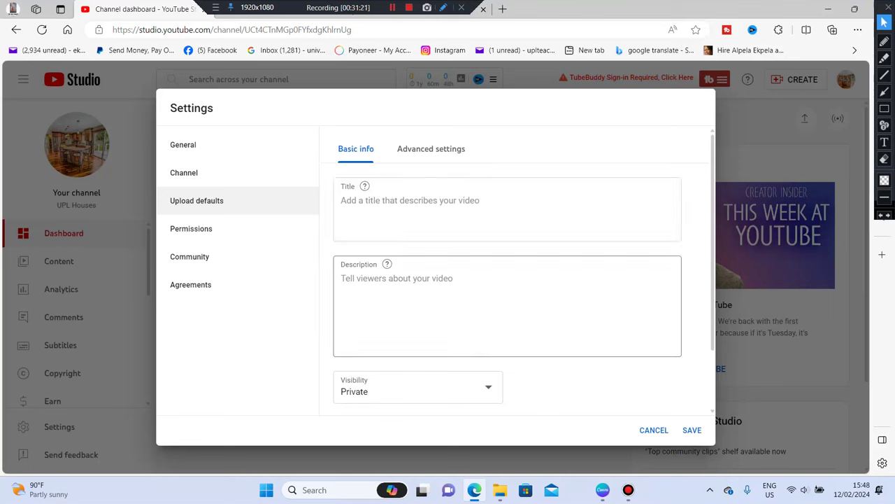
{"action": "scroll", "coordinate": [507, 280], "scroll_direction": "down", "scroll_amount": 1}
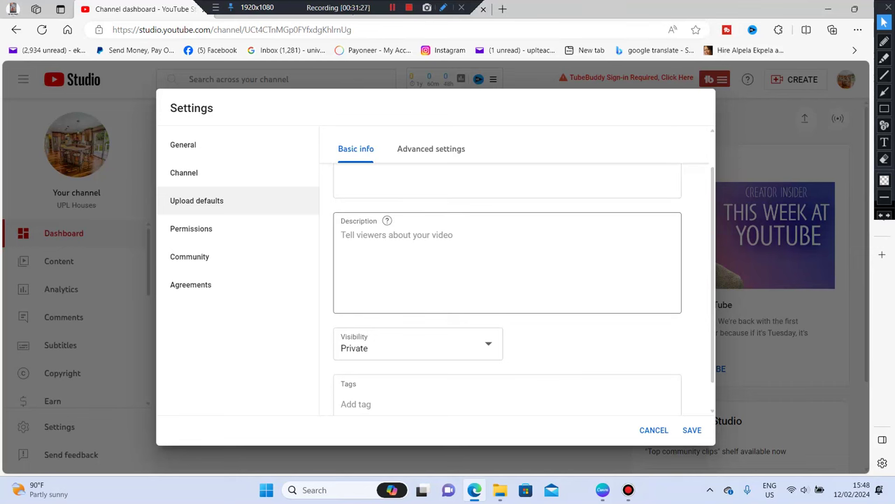
{"action": "scroll", "coordinate": [507, 290], "scroll_direction": "down", "scroll_amount": 1}
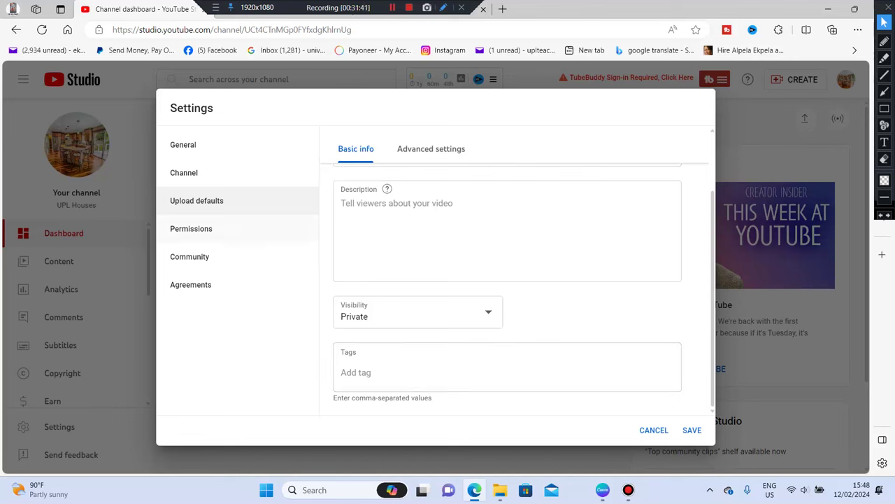
{"action": "left_click", "coordinate": [191, 228]}
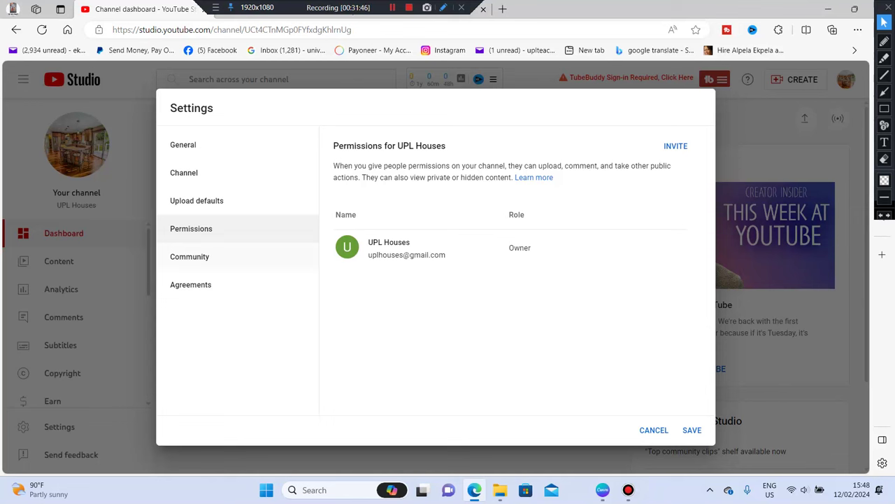
Review the Community settings' Automated Filters
{"action": "left_click", "coordinate": [189, 256]}
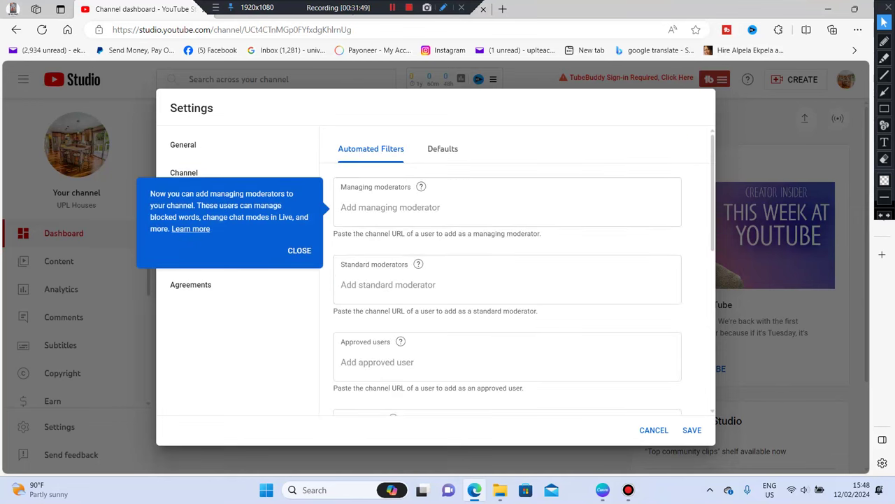
{"action": "scroll", "coordinate": [507, 289], "scroll_direction": "down", "scroll_amount": 1}
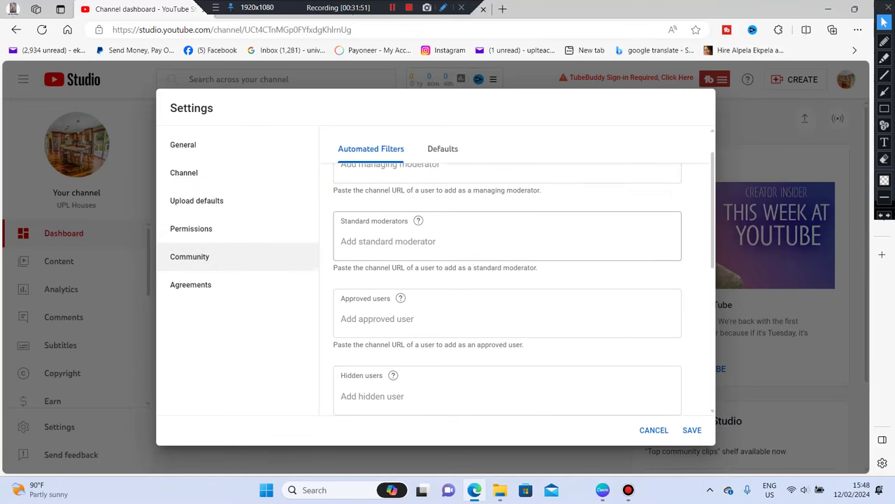
{"action": "scroll", "coordinate": [507, 289], "scroll_direction": "up", "scroll_amount": 1}
{"action": "scroll", "coordinate": [508, 289], "scroll_direction": "down", "scroll_amount": 2}
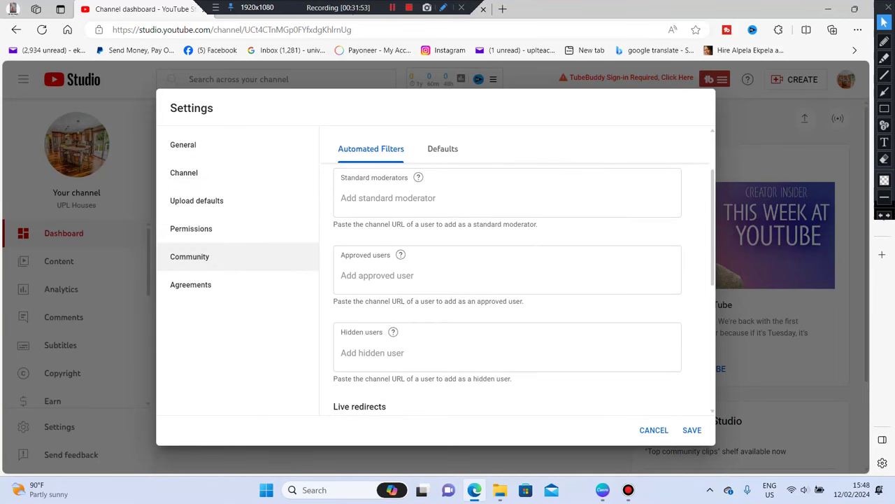
{"action": "scroll", "coordinate": [507, 289], "scroll_direction": "down", "scroll_amount": 2}
{"action": "scroll", "coordinate": [507, 289], "scroll_direction": "down", "scroll_amount": 3}
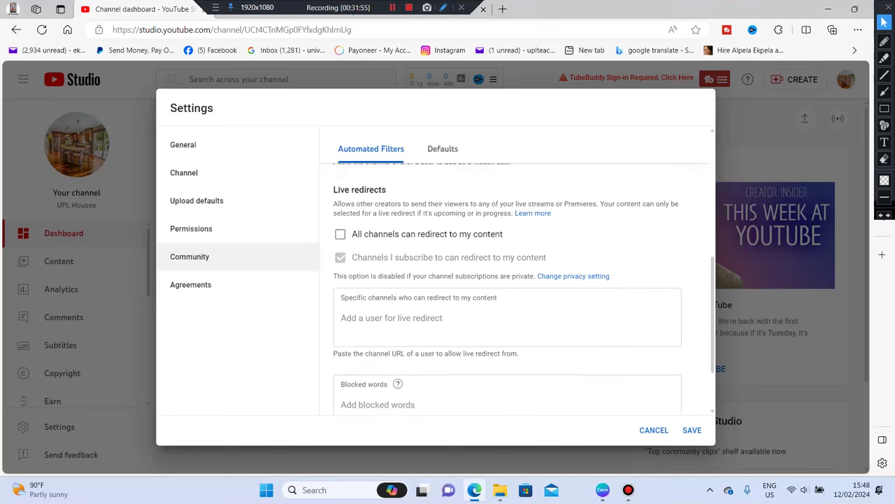
{"action": "scroll", "coordinate": [507, 288], "scroll_direction": "down", "scroll_amount": 2}
{"action": "scroll", "coordinate": [507, 289], "scroll_direction": "up", "scroll_amount": 6}
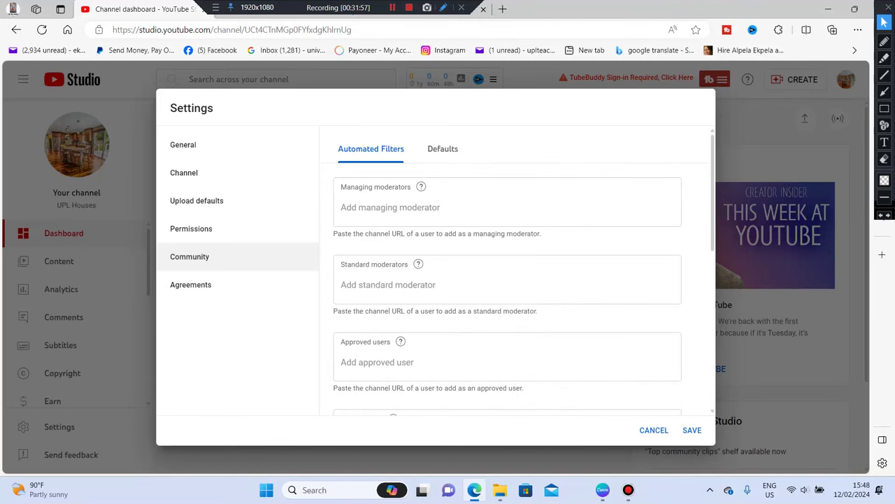
Check the Defaults and Agreements pages, then save and close Settings
{"action": "left_click", "coordinate": [442, 148]}
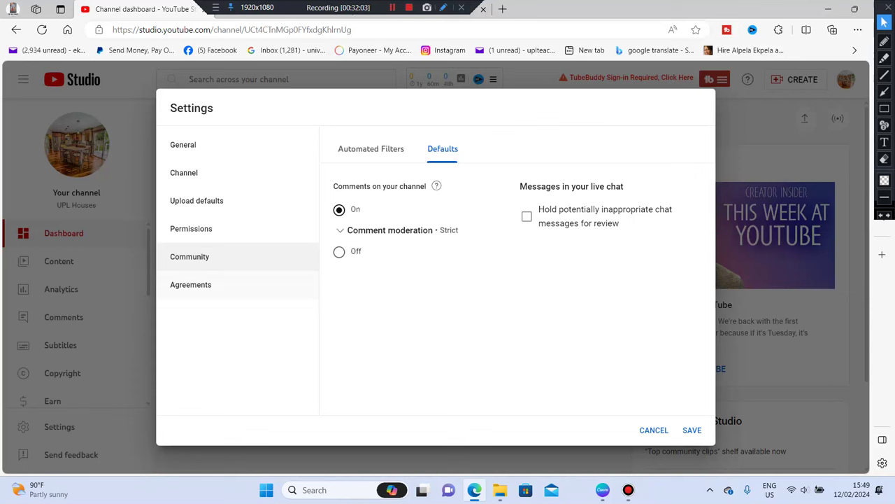
{"action": "left_click", "coordinate": [190, 284]}
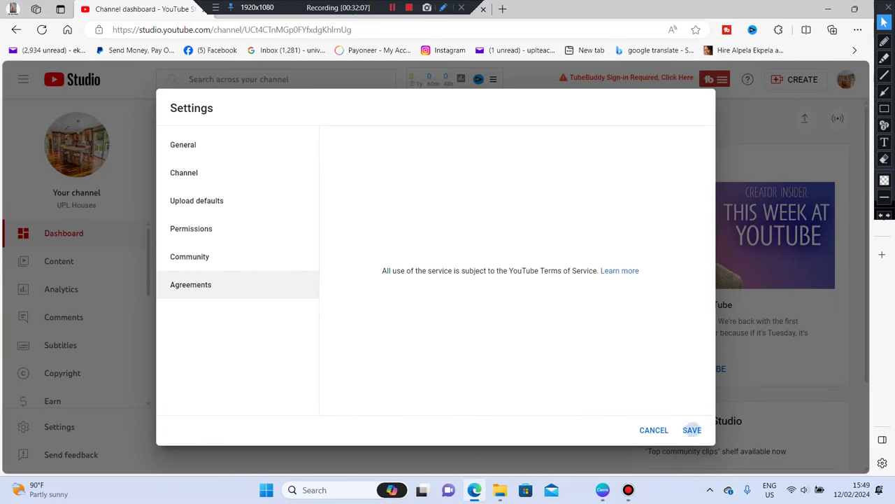
{"action": "left_click", "coordinate": [692, 429]}
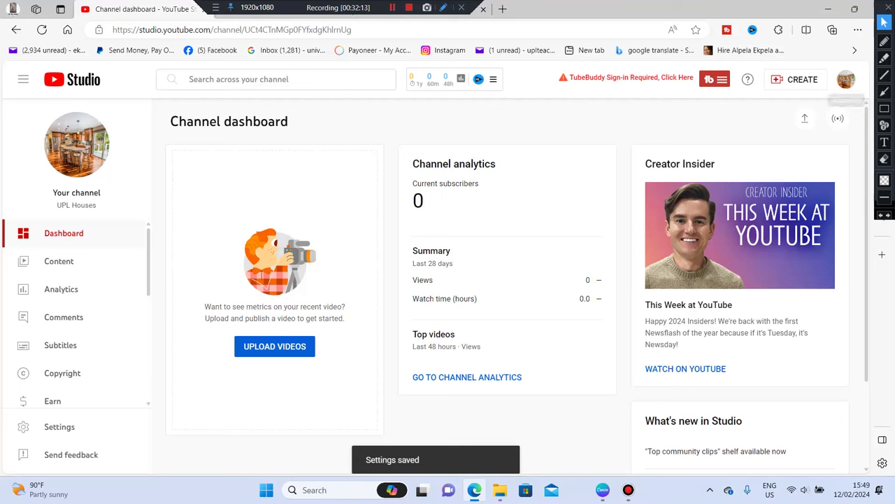
Visit the public UPL Houses channel page and open Customize channel in a new tab
{"action": "left_click", "coordinate": [846, 79]}
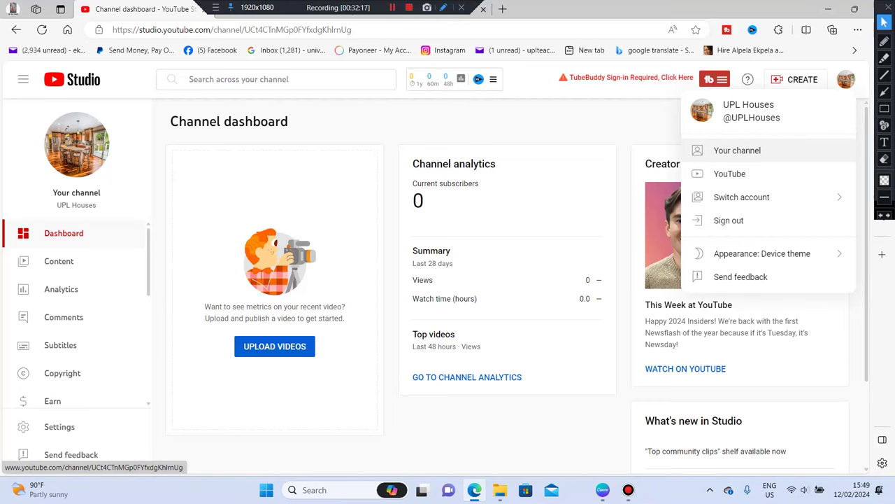
{"action": "left_click", "coordinate": [737, 150]}
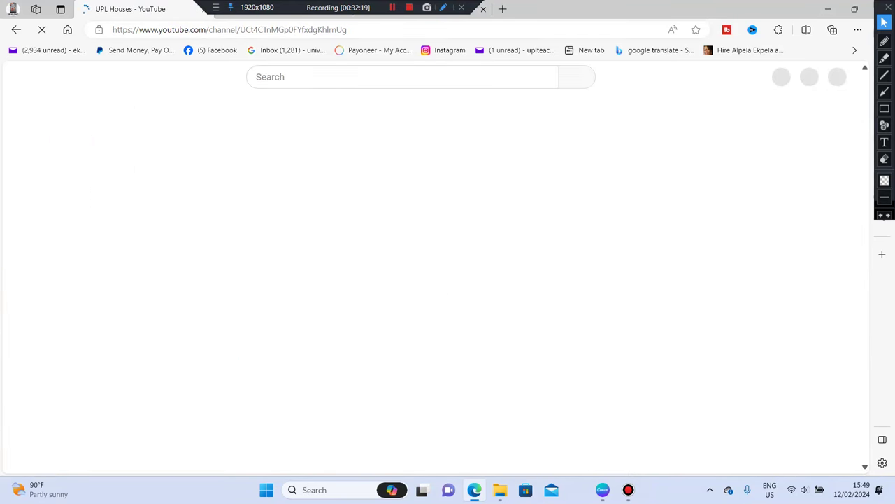
{"action": "scroll", "coordinate": [500, 280], "scroll_direction": "down", "scroll_amount": 4}
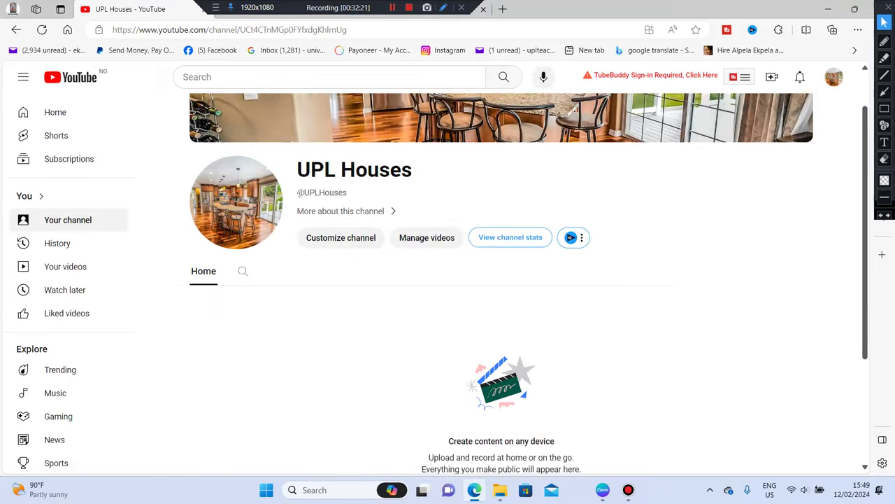
{"action": "scroll", "coordinate": [501, 279], "scroll_direction": "up", "scroll_amount": 4}
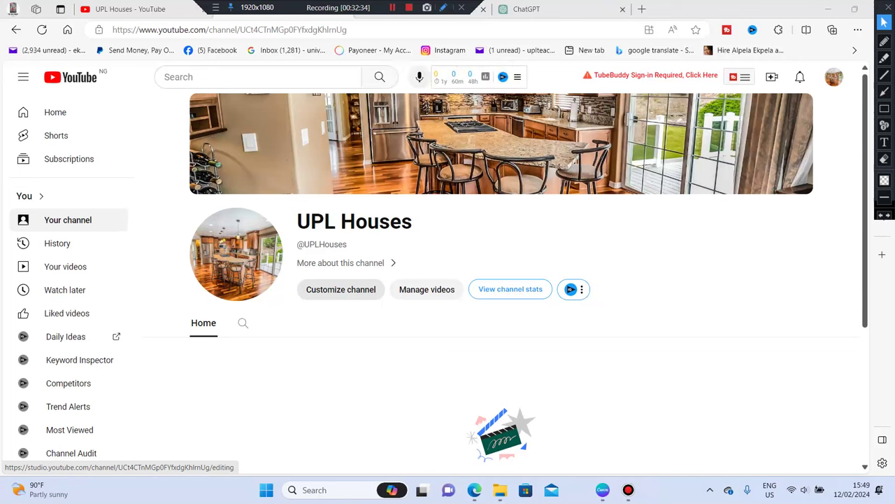
{"action": "left_click", "coordinate": [340, 289]}
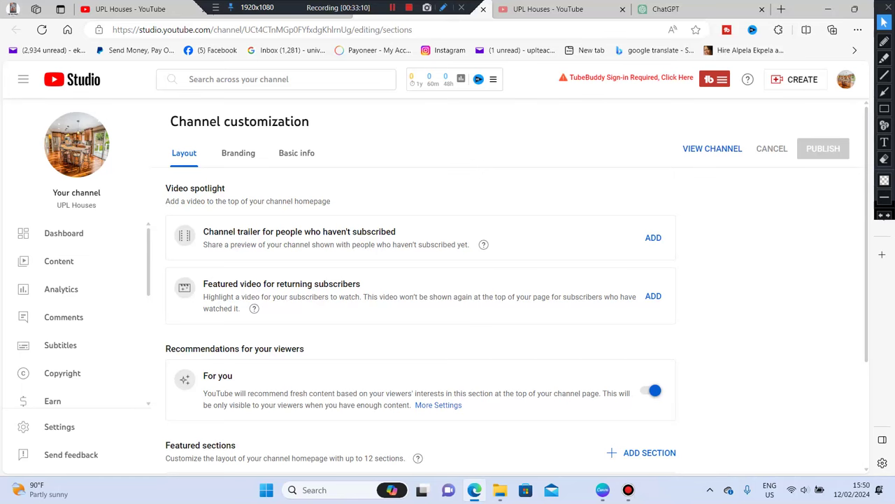
Add a Popular videos featured section to the channel Layout, then switch to Branding
{"action": "scroll", "coordinate": [448, 294], "scroll_direction": "down", "scroll_amount": 2}
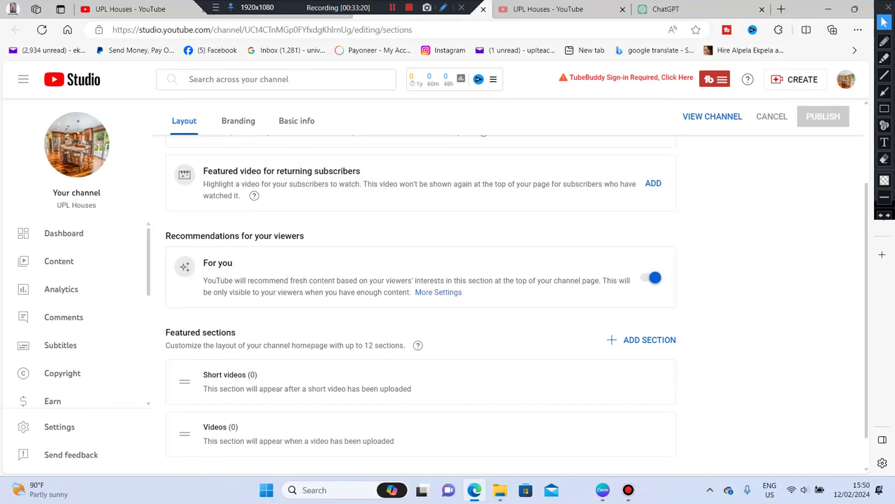
{"action": "scroll", "coordinate": [447, 297], "scroll_direction": "down", "scroll_amount": 1}
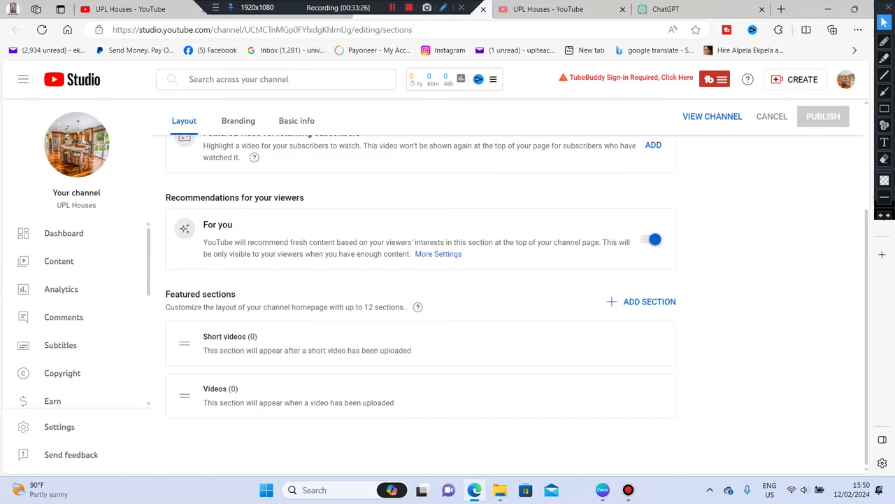
{"action": "left_click", "coordinate": [642, 301]}
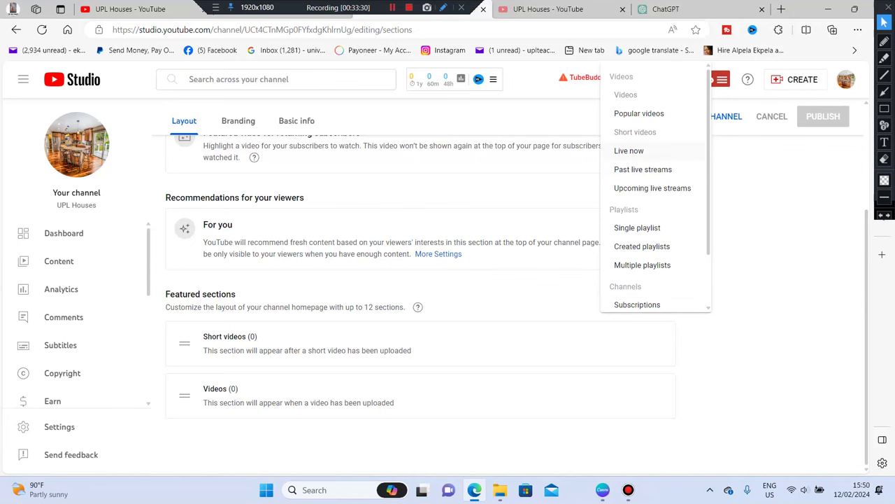
{"action": "left_click", "coordinate": [639, 113]}
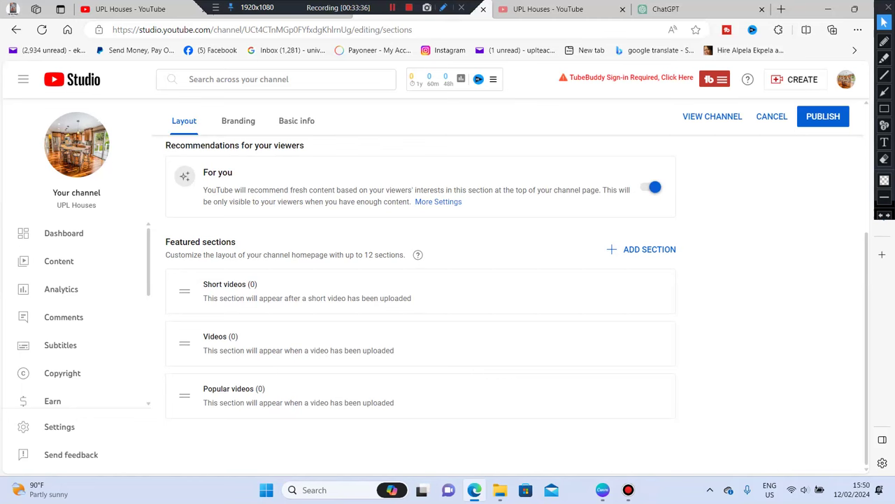
{"action": "scroll", "coordinate": [511, 294], "scroll_direction": "up", "scroll_amount": 3}
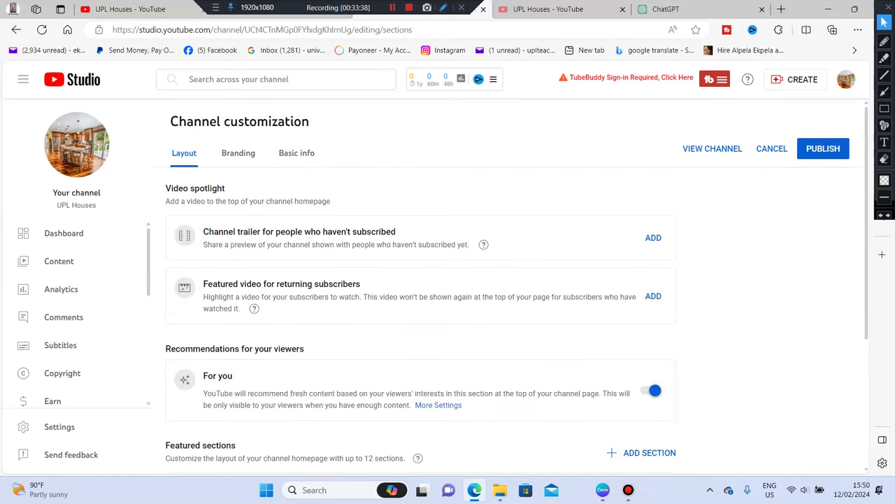
{"action": "left_click", "coordinate": [238, 152]}
Set kitchen photo pexels-pixabay-534151 as the video watermark, then open Basic info
{"action": "scroll", "coordinate": [238, 152], "scroll_direction": "down", "scroll_amount": 1}
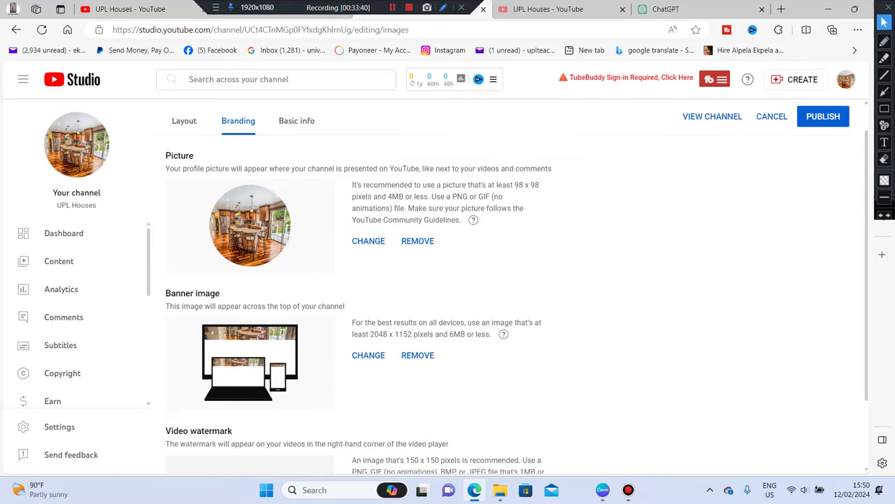
{"action": "scroll", "coordinate": [511, 294], "scroll_direction": "down", "scroll_amount": 1}
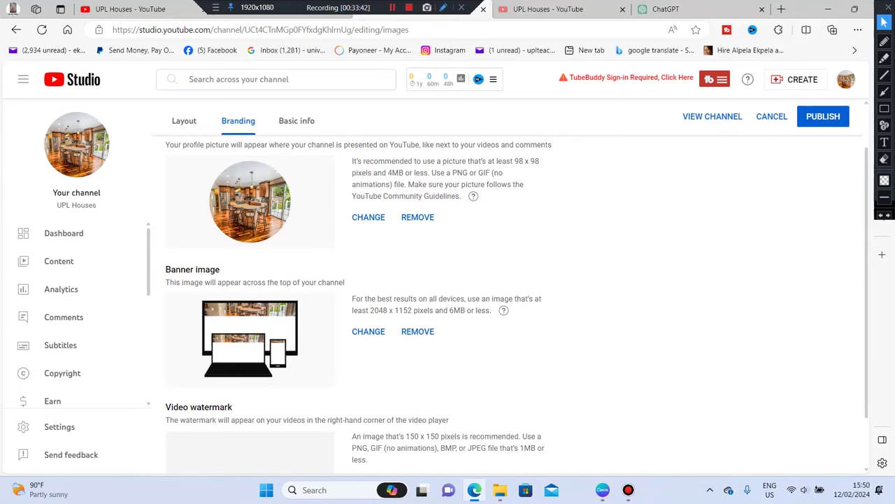
{"action": "scroll", "coordinate": [510, 294], "scroll_direction": "down", "scroll_amount": 2}
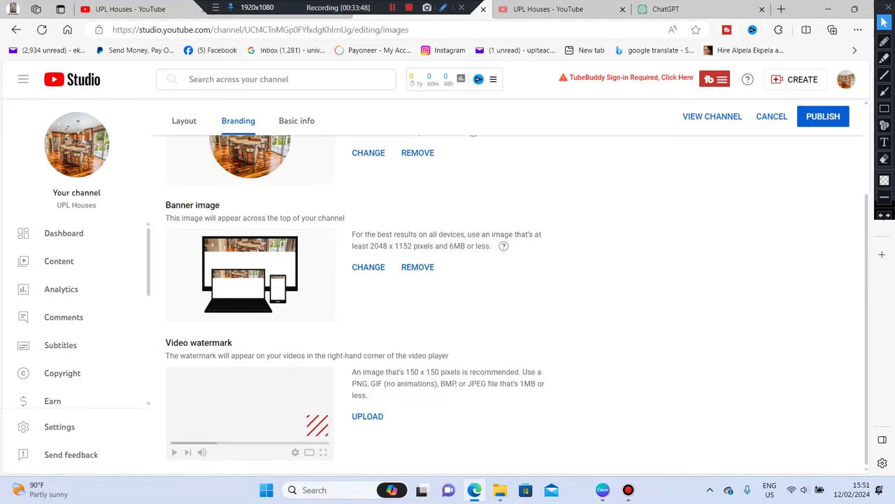
{"action": "left_click", "coordinate": [367, 416]}
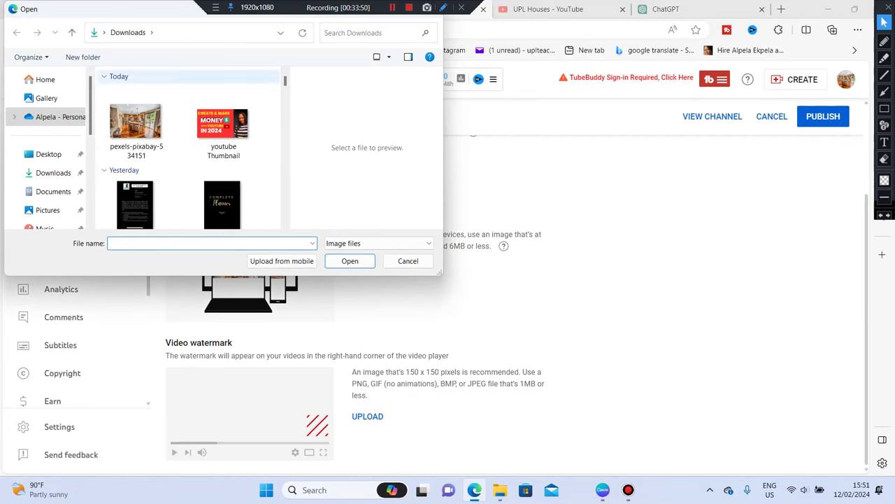
{"action": "left_click", "coordinate": [135, 122]}
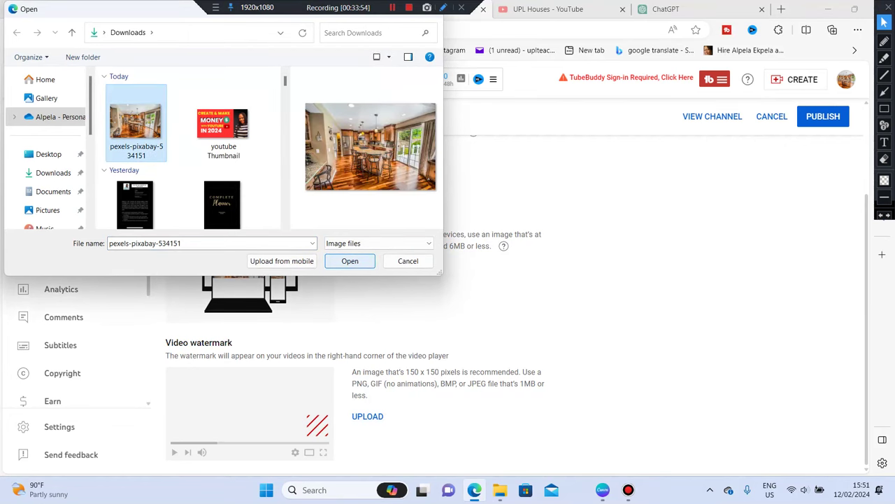
{"action": "left_click", "coordinate": [350, 261]}
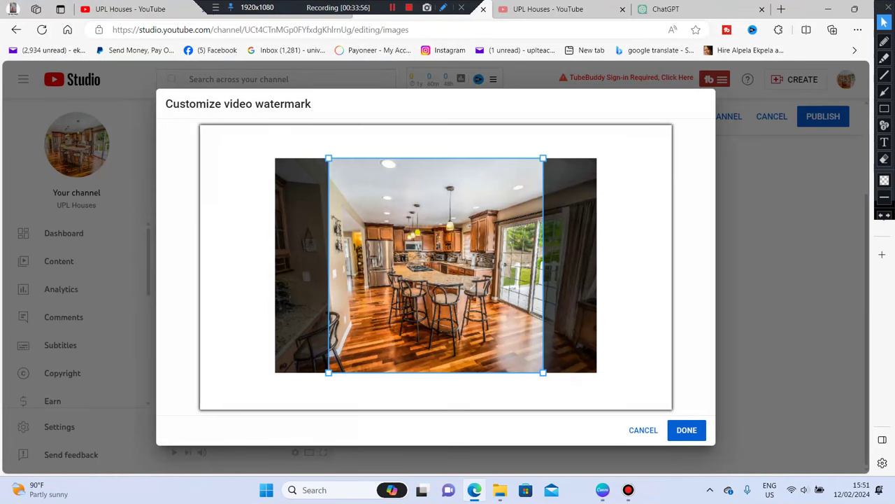
{"action": "left_click", "coordinate": [687, 430]}
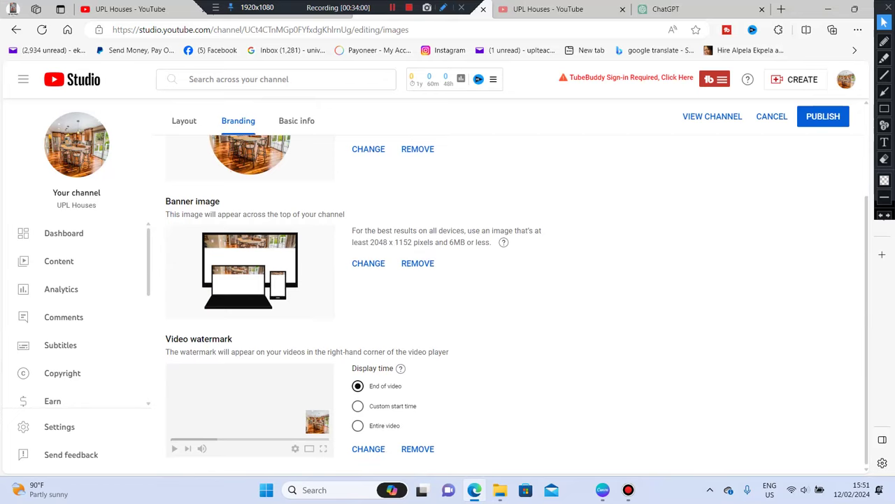
{"action": "left_click", "coordinate": [297, 153]}
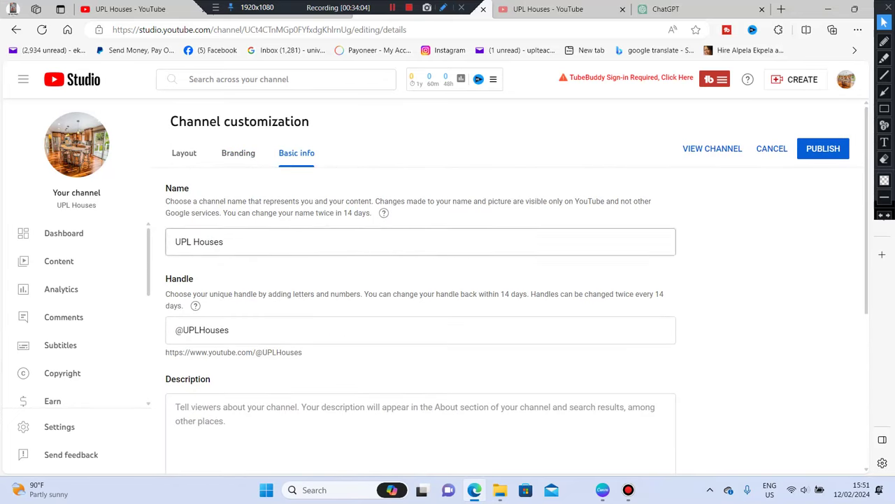
{"action": "scroll", "coordinate": [420, 294], "scroll_direction": "down", "scroll_amount": 2}
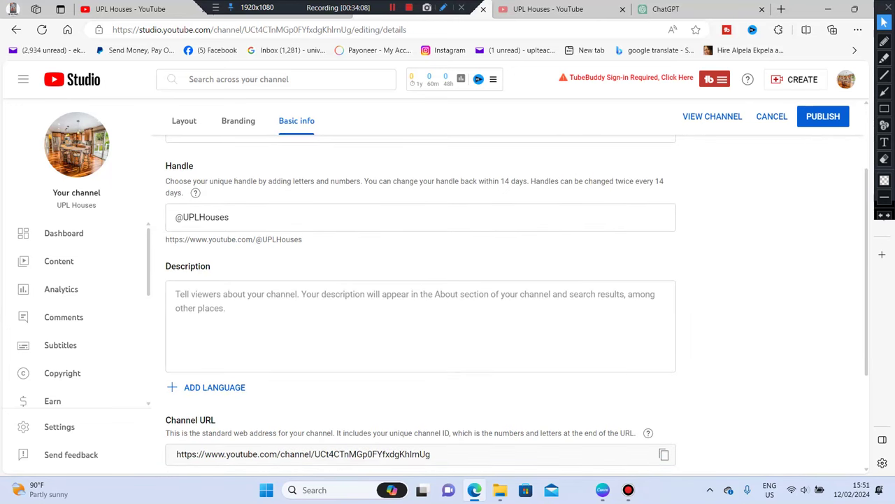
{"action": "scroll", "coordinate": [420, 315], "scroll_direction": "down", "scroll_amount": 2}
{"action": "scroll", "coordinate": [419, 301], "scroll_direction": "down", "scroll_amount": 1}
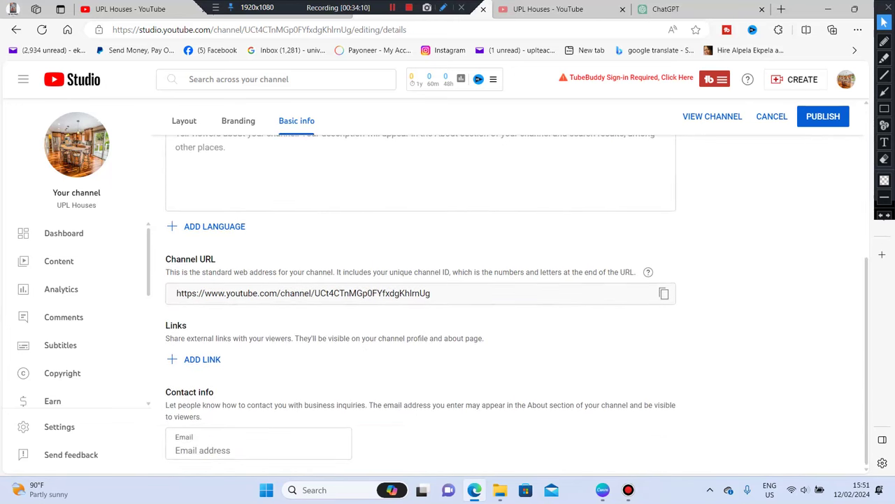
{"action": "scroll", "coordinate": [420, 301], "scroll_direction": "up", "scroll_amount": 5}
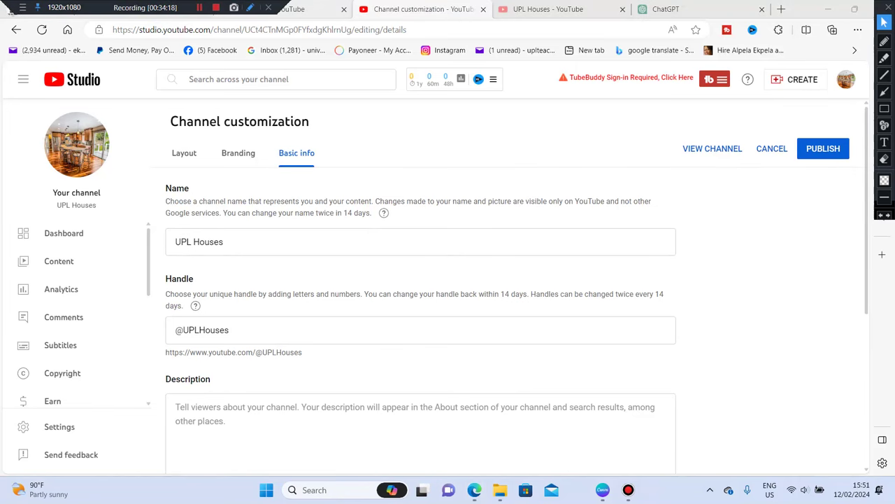
Ask ChatGPT to write a description for UPL Houses welcoming all subscribers
{"action": "left_click", "coordinate": [665, 9]}
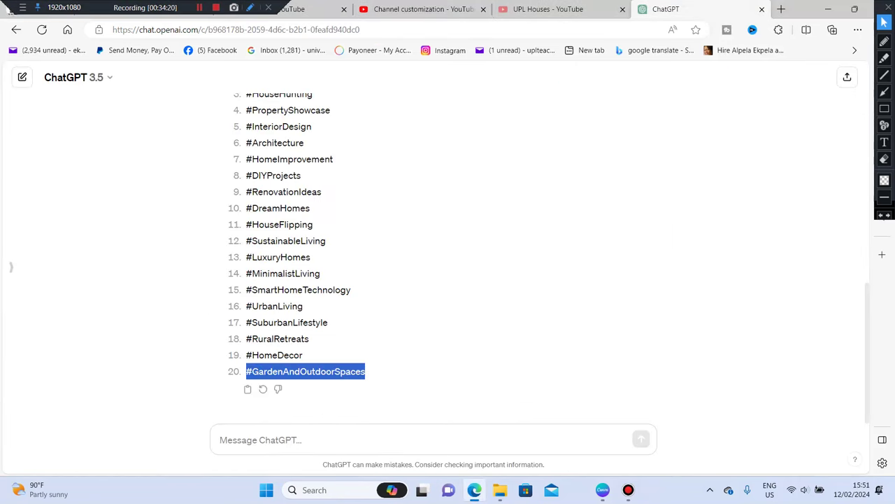
{"action": "left_click", "coordinate": [420, 440]}
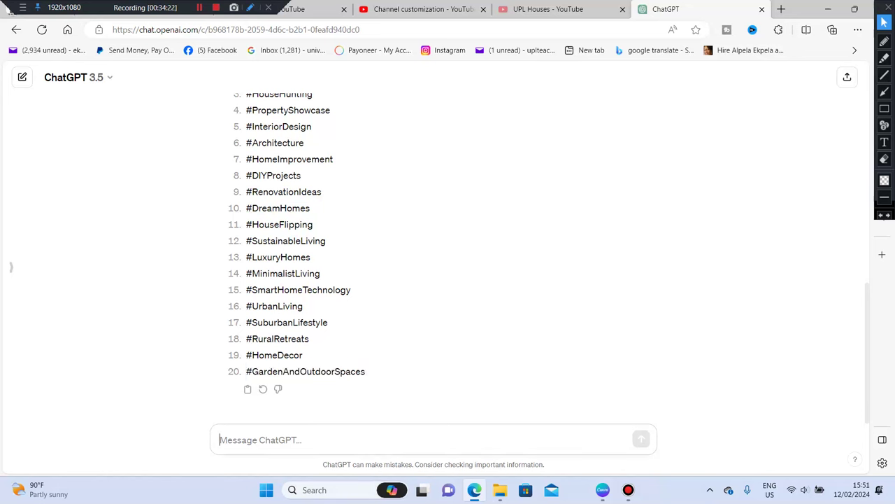
{"action": "type", "text": "write"}
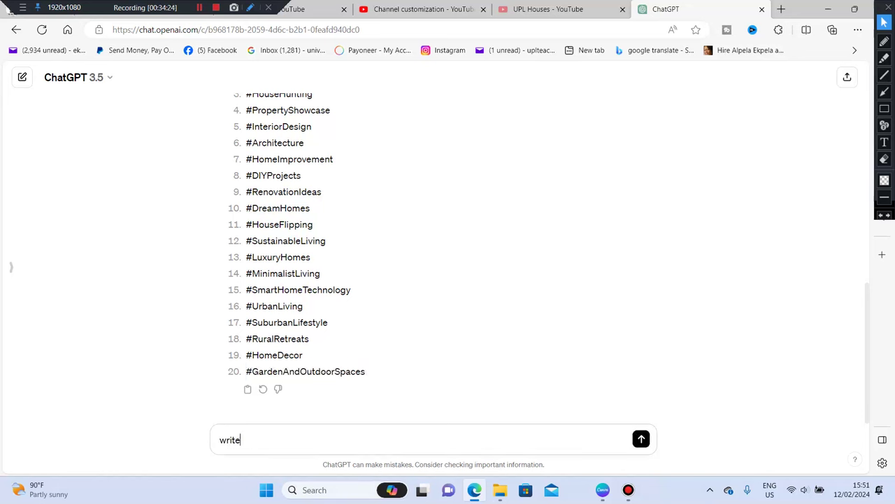
{"action": "type", "text": " a description for "}
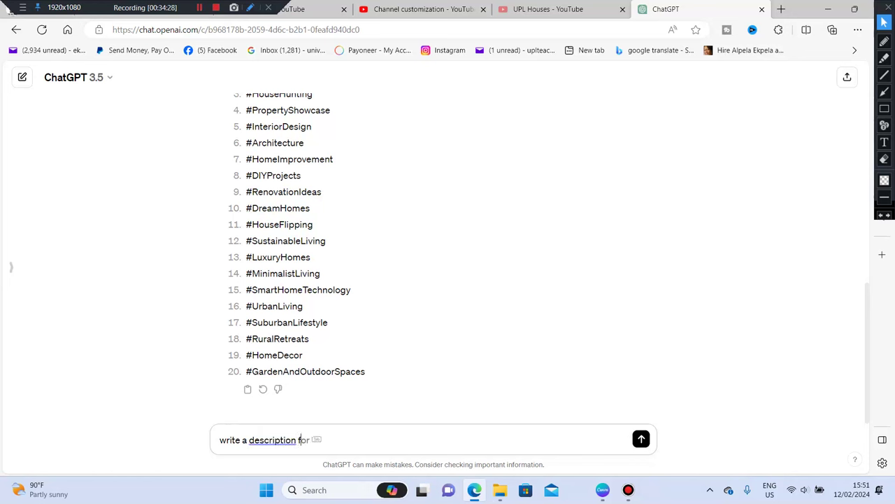
{"action": "type", "text": "UPL House"}
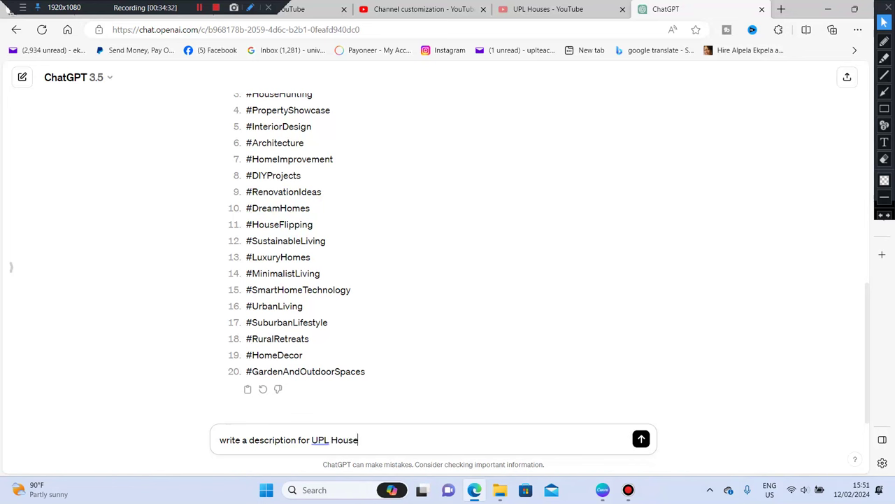
{"action": "type", "text": "s to welcome all"}
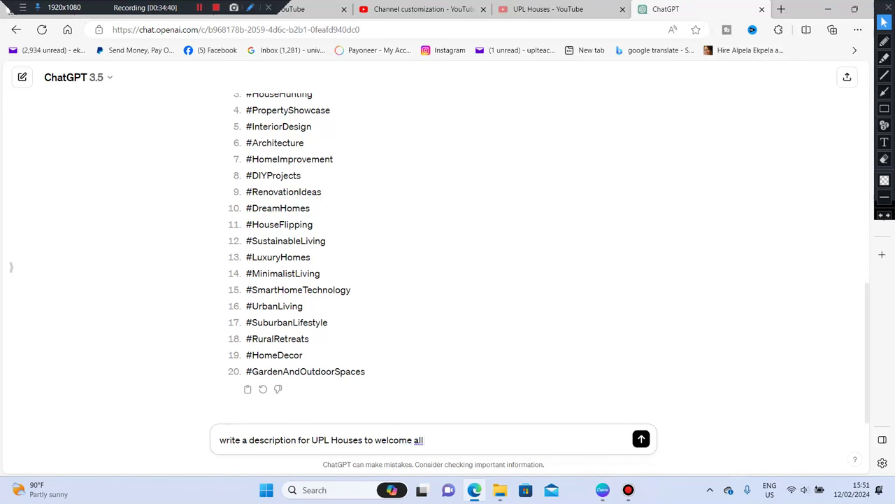
{"action": "type", "text": " my subscribers"}
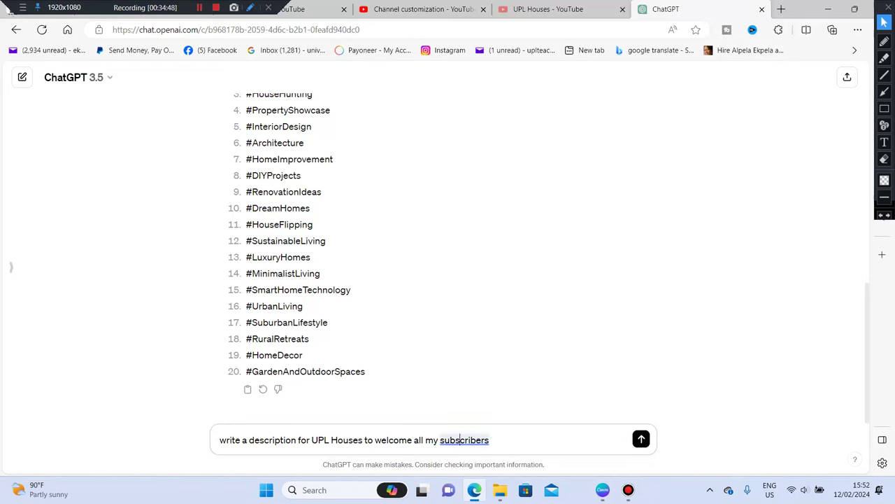
{"action": "right_click", "coordinate": [460, 440]}
{"action": "left_click", "coordinate": [501, 331]}
{"action": "right_click", "coordinate": [464, 440]}
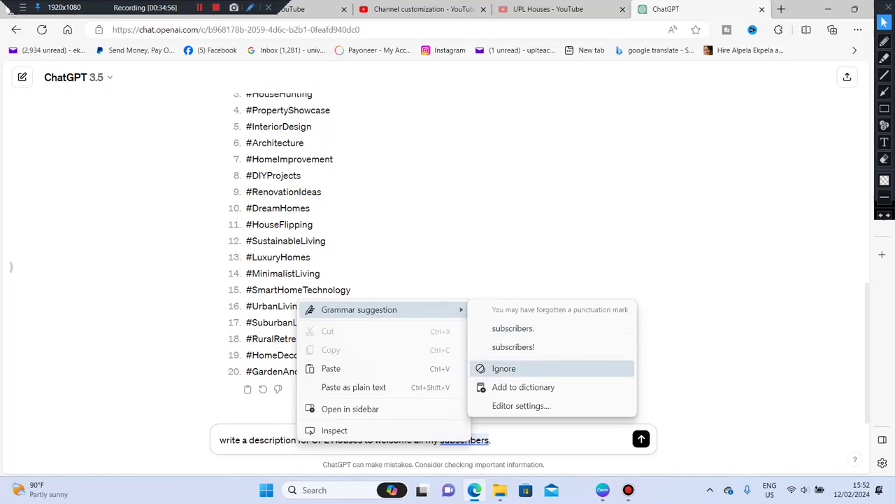
{"action": "key", "text": "Escape"}
{"action": "key", "text": "Return"}
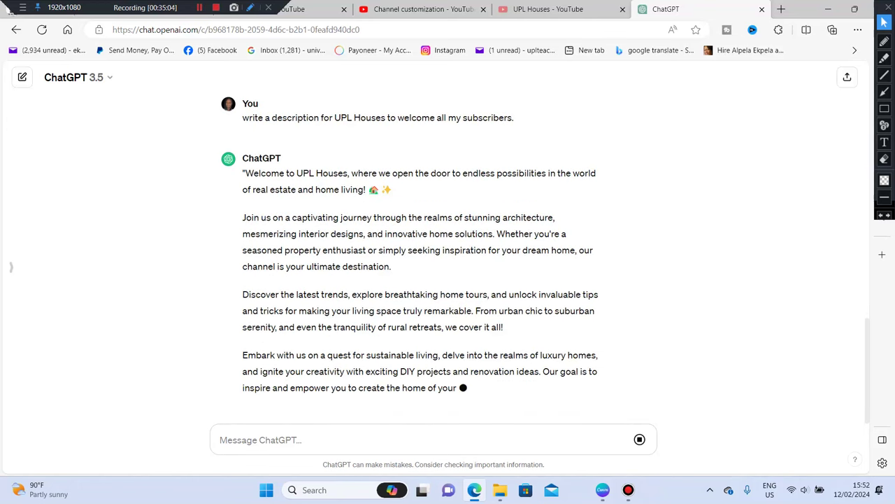
Request a 150-word version and copy the reply
{"action": "type", "text": "g"}
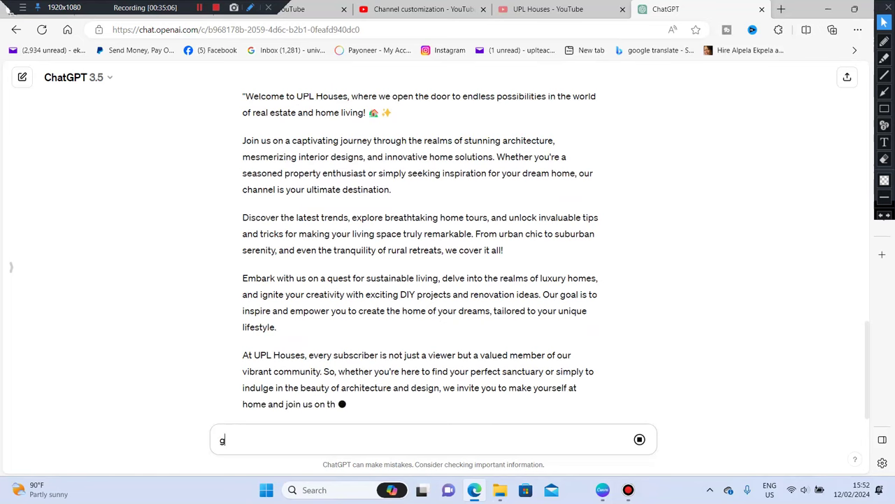
{"action": "type", "text": "ive me 1"}
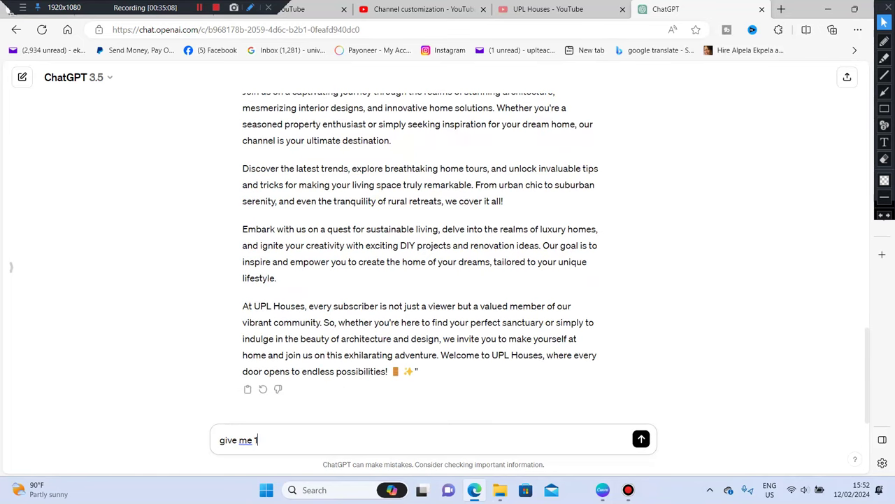
{"action": "type", "text": "50 words"}
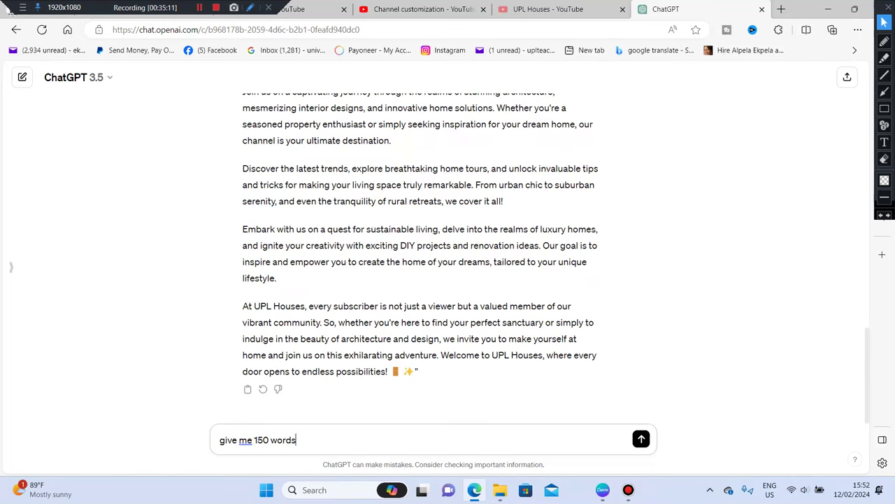
{"action": "key", "text": "Return"}
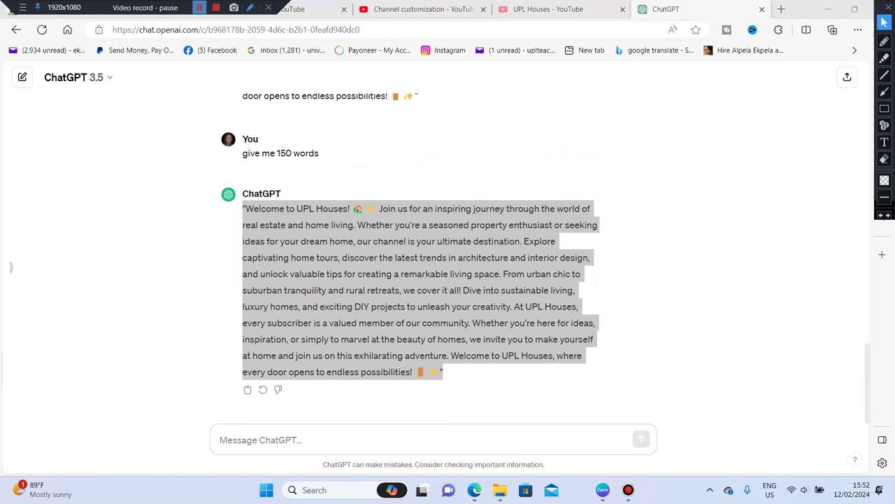
{"action": "right_click", "coordinate": [297, 263]}
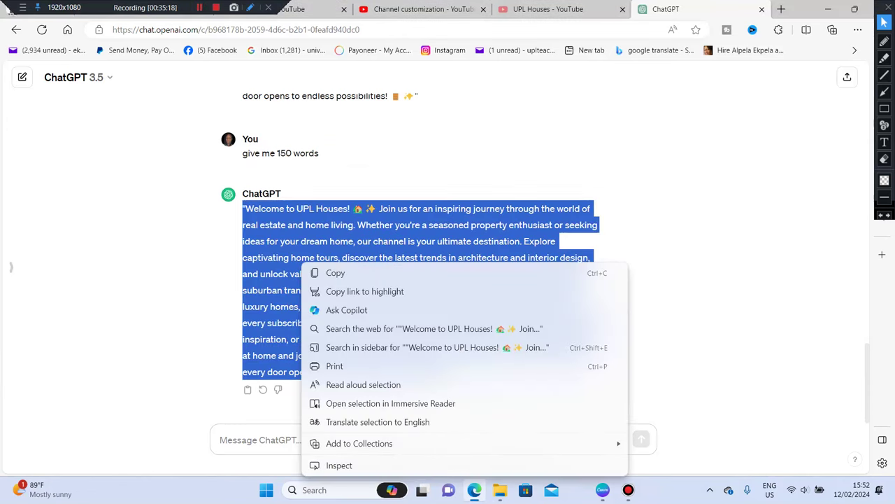
{"action": "left_click", "coordinate": [336, 273]}
Paste the copied welcome text into the empty Basic info Description box
{"action": "key", "text": "alt+Tab"}
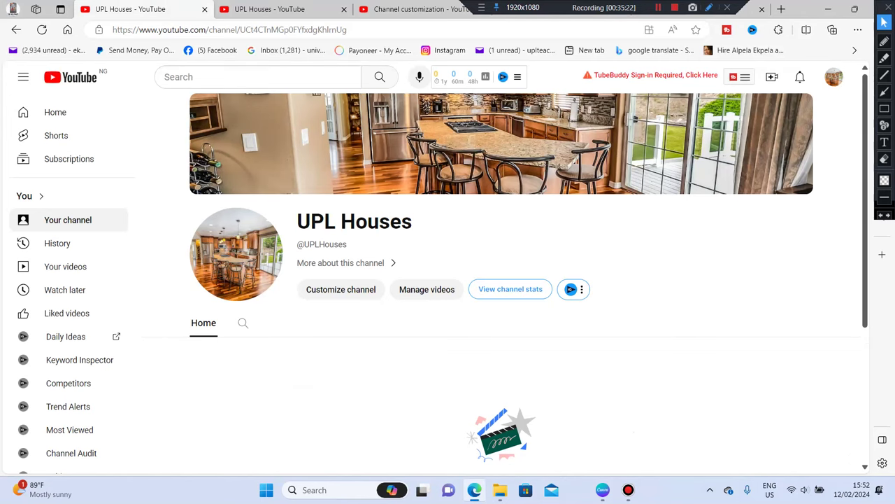
{"action": "scroll", "coordinate": [500, 280], "scroll_direction": "down", "scroll_amount": 3}
{"action": "scroll", "coordinate": [500, 280], "scroll_direction": "up", "scroll_amount": 3}
{"action": "left_click", "coordinate": [205, 9]}
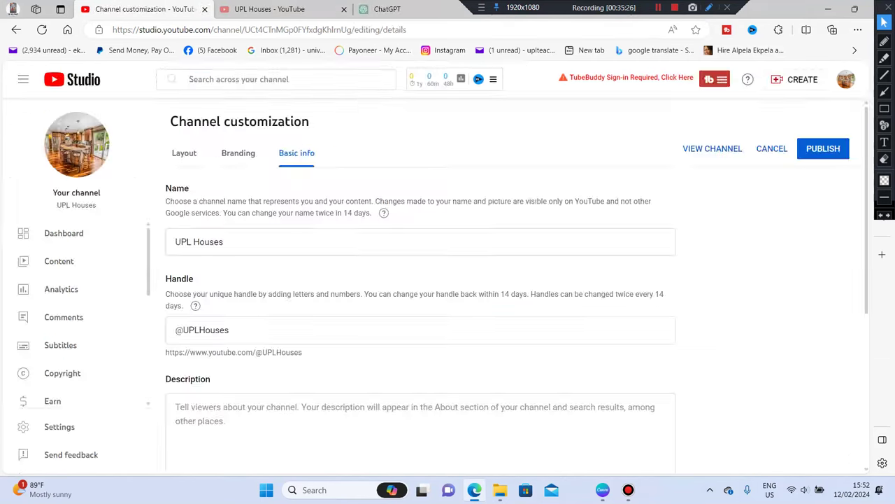
{"action": "scroll", "coordinate": [517, 302], "scroll_direction": "down", "scroll_amount": 2}
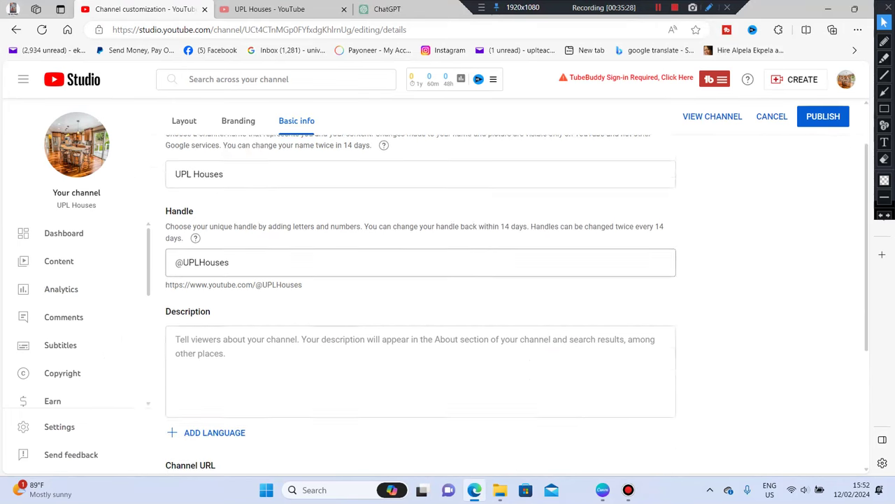
{"action": "left_click", "coordinate": [217, 294]}
{"action": "right_click", "coordinate": [217, 294]}
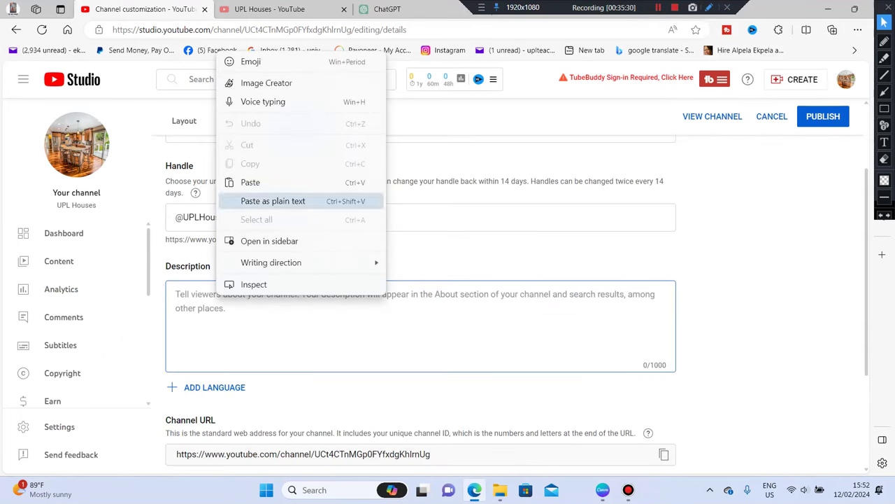
{"action": "left_click", "coordinate": [238, 180]}
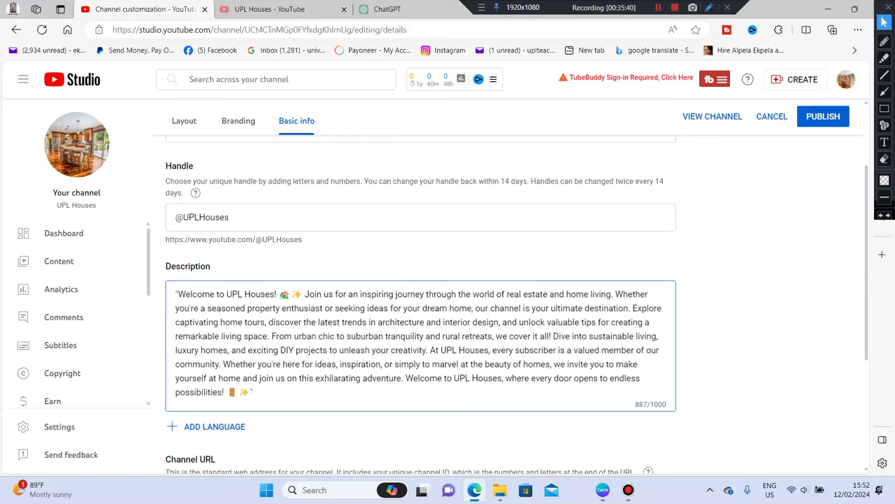
Break the description into paragraphs at 'Explore', 'From urban chic' and the closing welcome sentence
{"action": "scroll", "coordinate": [420, 305], "scroll_direction": "down", "scroll_amount": 1}
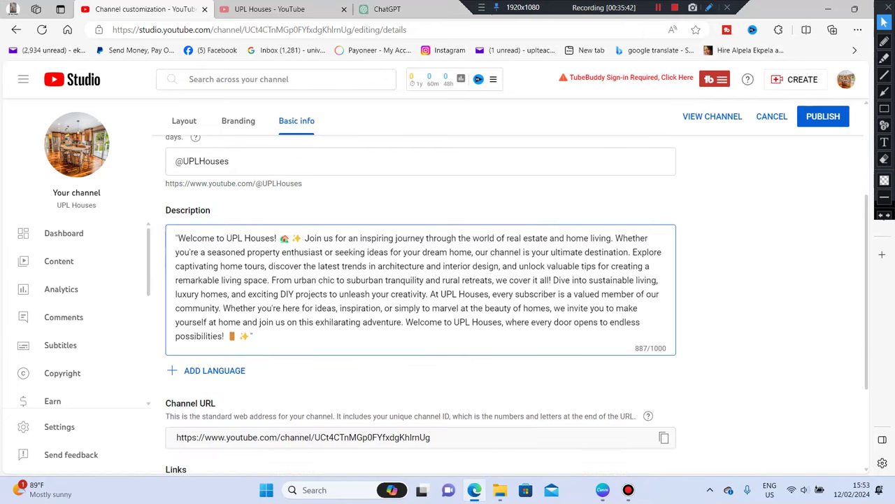
{"action": "left_click", "coordinate": [632, 252]}
{"action": "key", "text": "Return"}
{"action": "key", "text": "Return"}
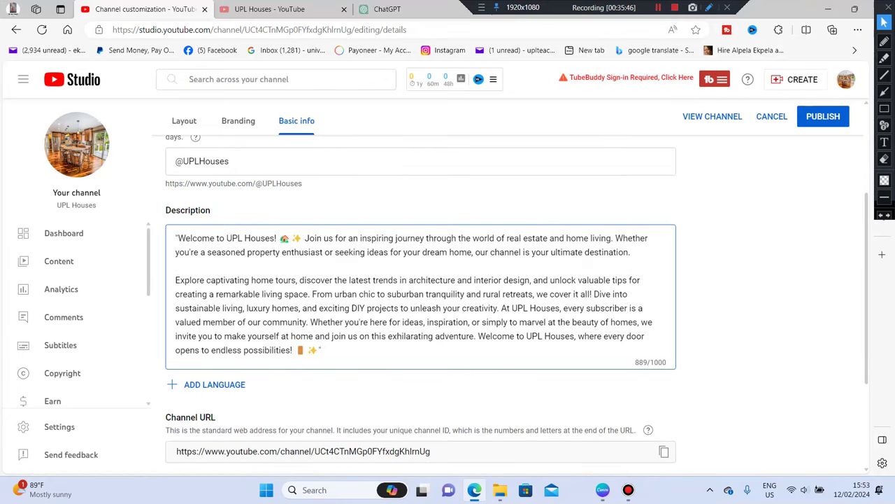
{"action": "left_click", "coordinate": [311, 294]}
{"action": "key", "text": "Return"}
{"action": "key", "text": "Return"}
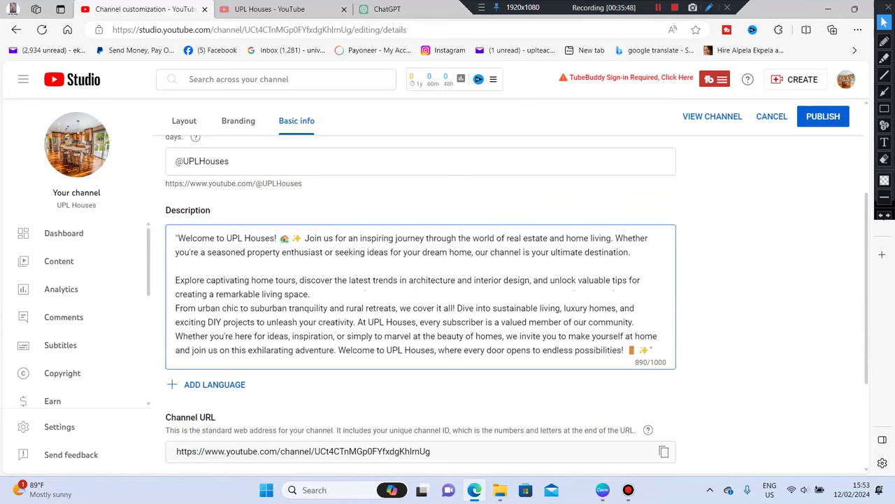
{"action": "scroll", "coordinate": [419, 304], "scroll_direction": "down", "scroll_amount": 3}
{"action": "scroll", "coordinate": [420, 308], "scroll_direction": "up", "scroll_amount": 1}
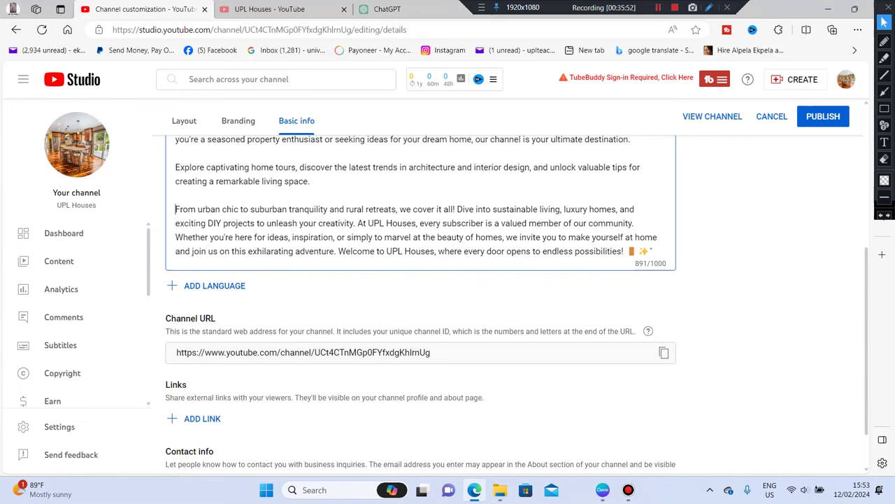
{"action": "left_click", "coordinate": [338, 251]}
{"action": "key", "text": "Return"}
{"action": "key", "text": "Return"}
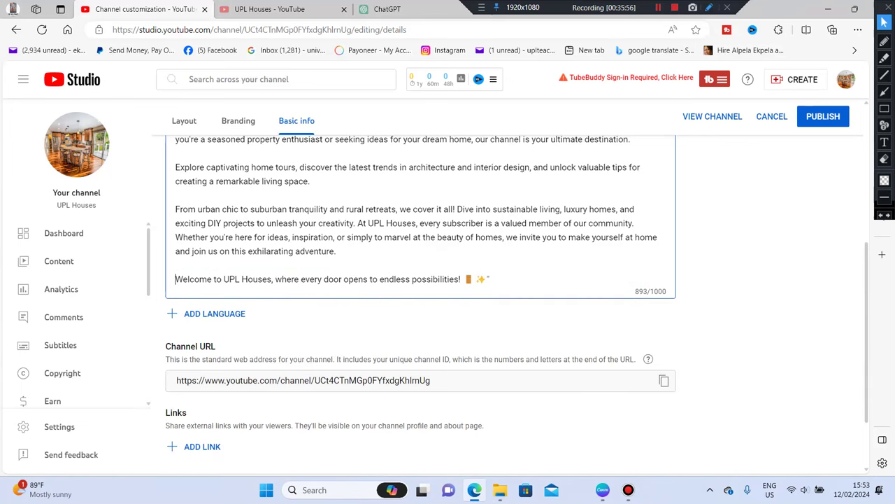
{"action": "scroll", "coordinate": [420, 280], "scroll_direction": "up", "scroll_amount": 3}
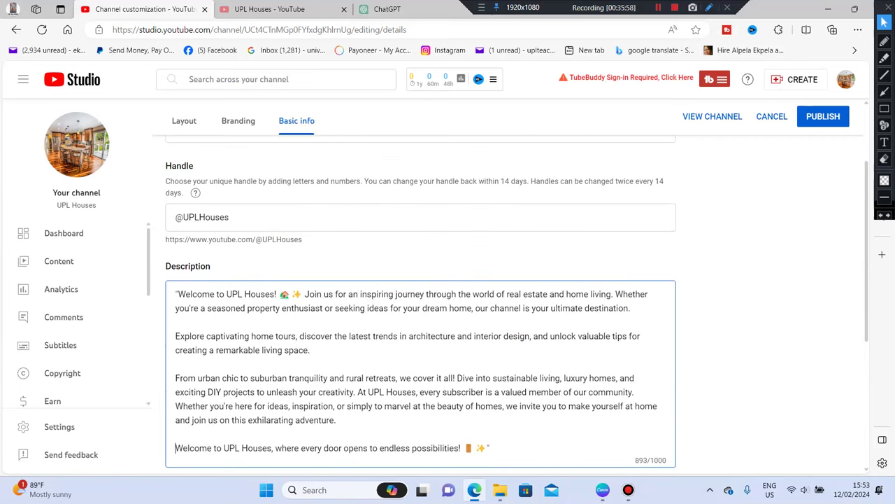
{"action": "scroll", "coordinate": [420, 280], "scroll_direction": "down", "scroll_amount": 2}
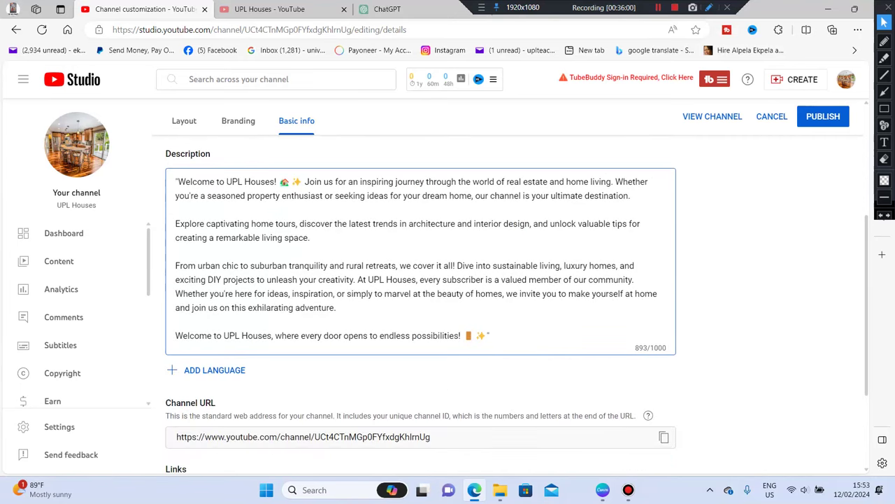
Remove the emojis, end 'possibilities' with a full stop, and put the welcome line on its own line
{"action": "key", "text": "BackSpace"}
{"action": "key", "text": "BackSpace"}
{"action": "key", "text": "BackSpace"}
{"action": "key", "text": "BackSpace"}
{"action": "mouse_move", "coordinate": [458, 336]}
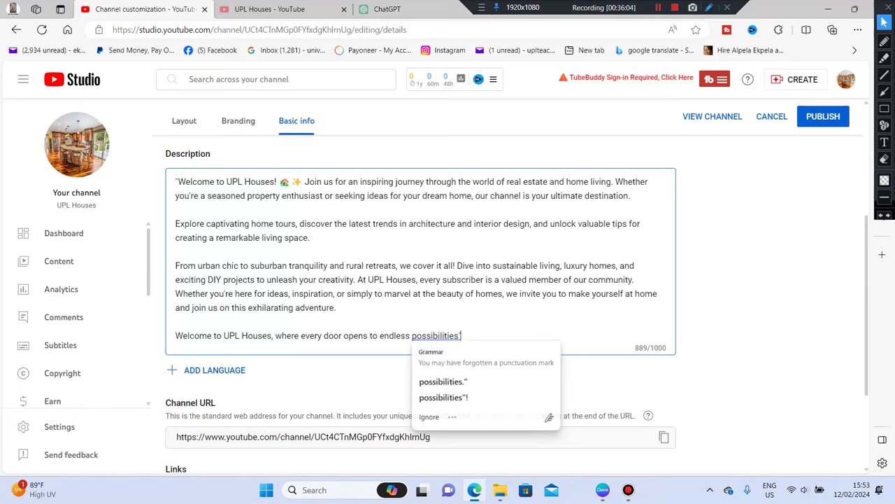
{"action": "key", "text": "BackSpace"}
{"action": "type", "text": "."}
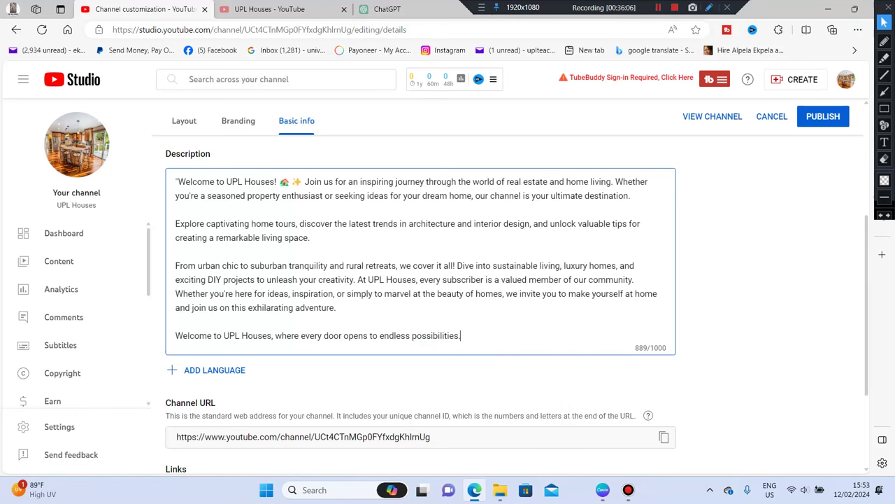
{"action": "left_click", "coordinate": [302, 181]}
{"action": "key", "text": "BackSpace"}
{"action": "key", "text": "BackSpace"}
{"action": "key", "text": "Return"}
{"action": "key", "text": "Return"}
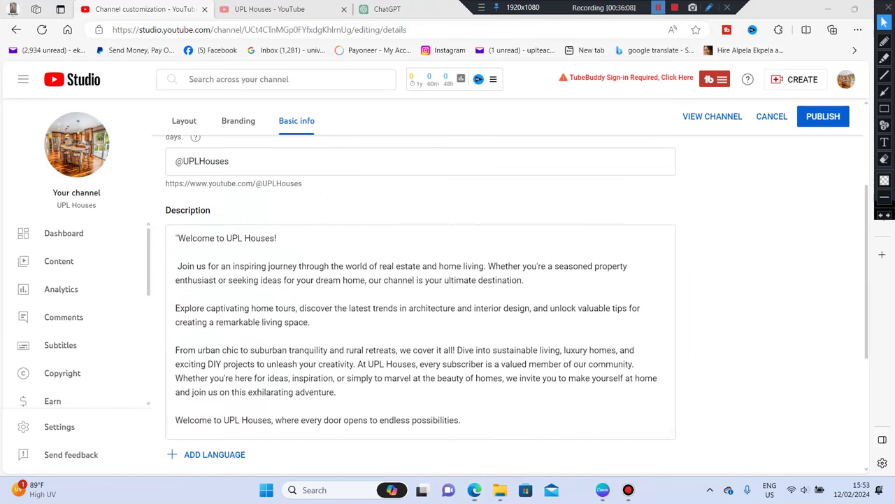
{"action": "scroll", "coordinate": [419, 301], "scroll_direction": "up", "scroll_amount": 2}
Add a new link entry and publish the Basic info changes with the tidied description
{"action": "scroll", "coordinate": [420, 301], "scroll_direction": "up", "scroll_amount": 1}
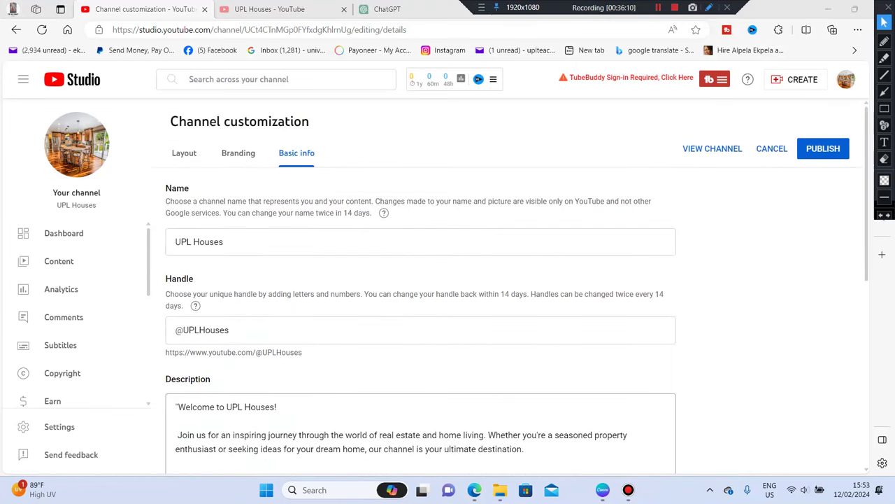
{"action": "scroll", "coordinate": [419, 301], "scroll_direction": "down", "scroll_amount": 8}
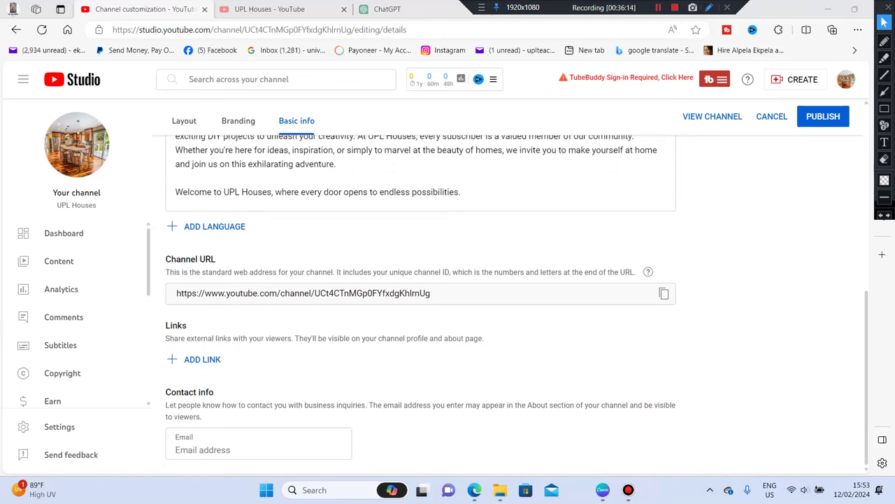
{"action": "left_click", "coordinate": [202, 359]}
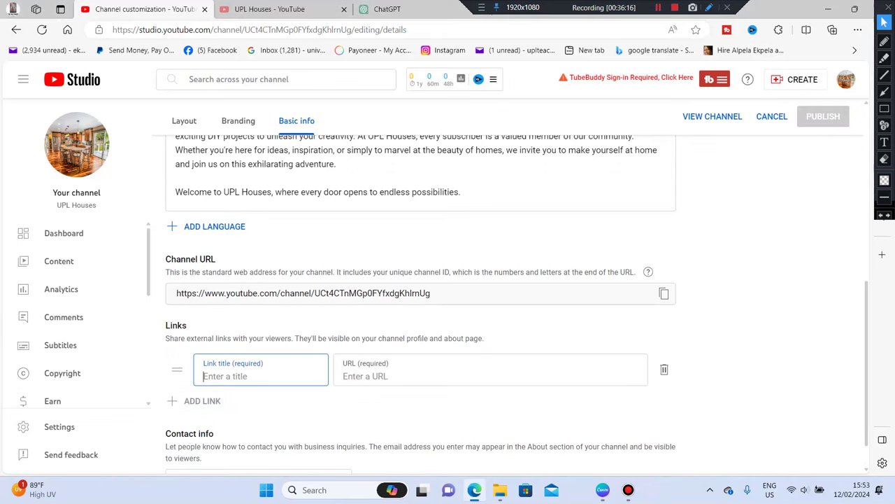
{"action": "scroll", "coordinate": [419, 301], "scroll_direction": "down", "scroll_amount": 1}
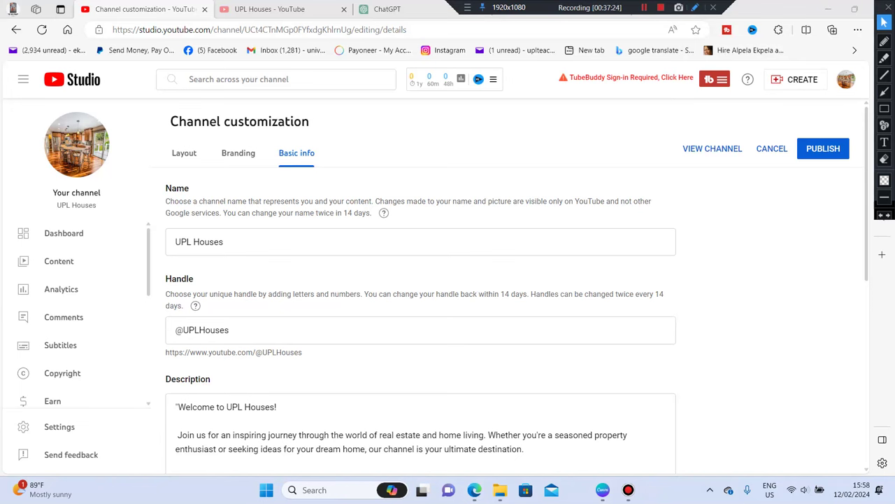
{"action": "left_click", "coordinate": [823, 148]}
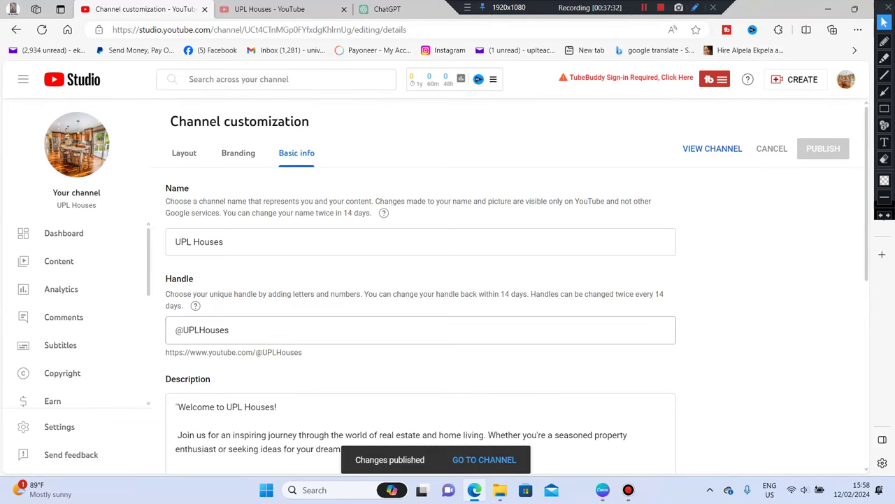
{"action": "scroll", "coordinate": [447, 315], "scroll_direction": "down", "scroll_amount": 5}
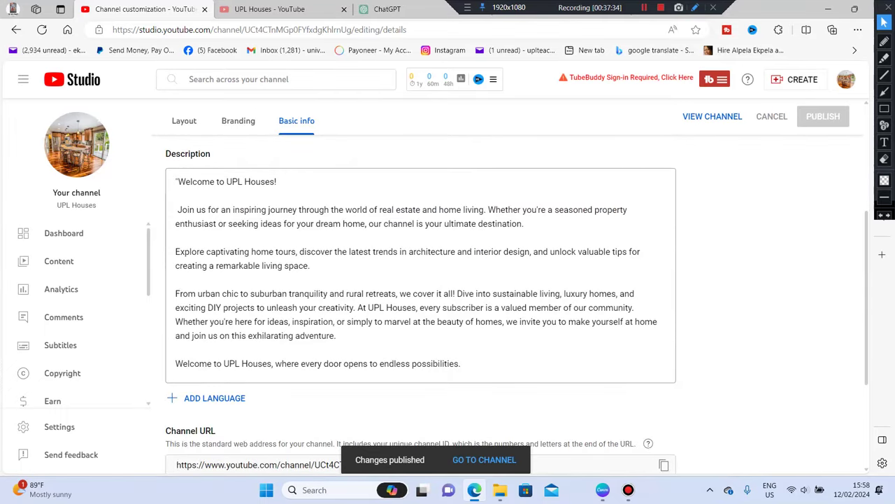
Append a 'Contact:' line with the channel's phone number to the description and publish it
{"action": "left_click", "coordinate": [460, 363]}
{"action": "key", "text": "Return"}
{"action": "key", "text": "Return"}
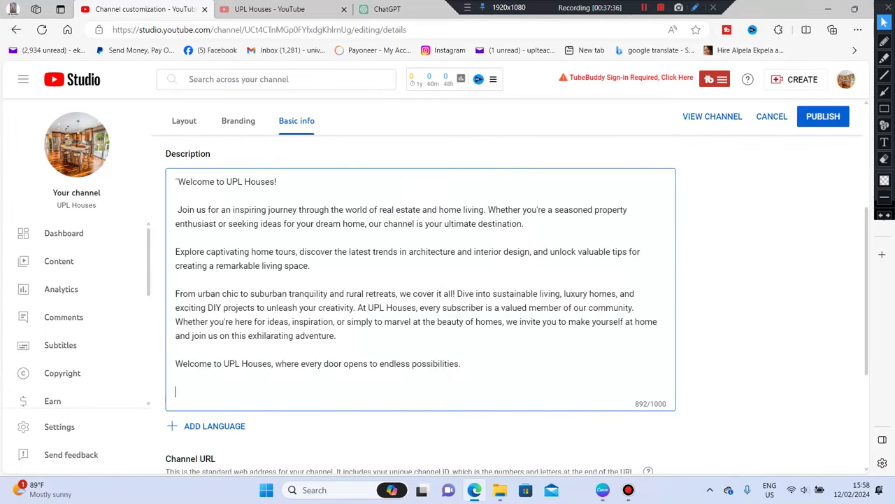
{"action": "type", "text": "Conta"}
{"action": "type", "text": "ct: "}
{"action": "type", "text": ")"}
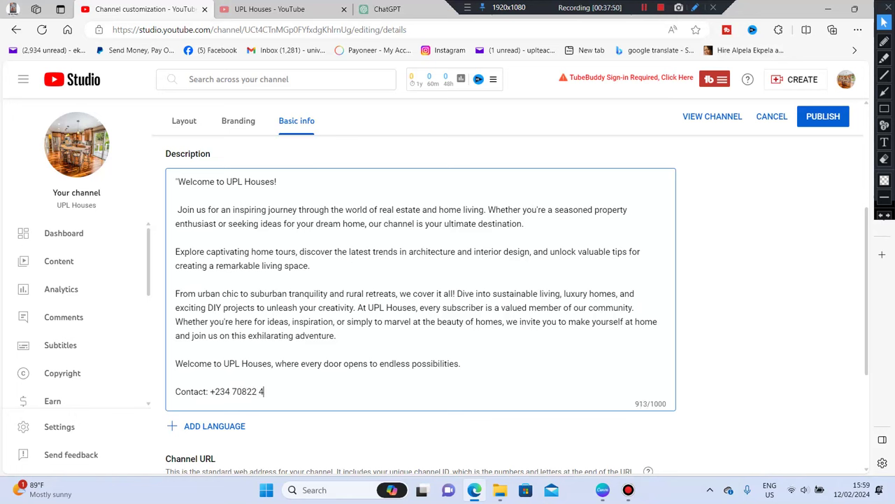
{"action": "scroll", "coordinate": [420, 301], "scroll_direction": "down", "scroll_amount": 3}
{"action": "scroll", "coordinate": [420, 301], "scroll_direction": "up", "scroll_amount": 6}
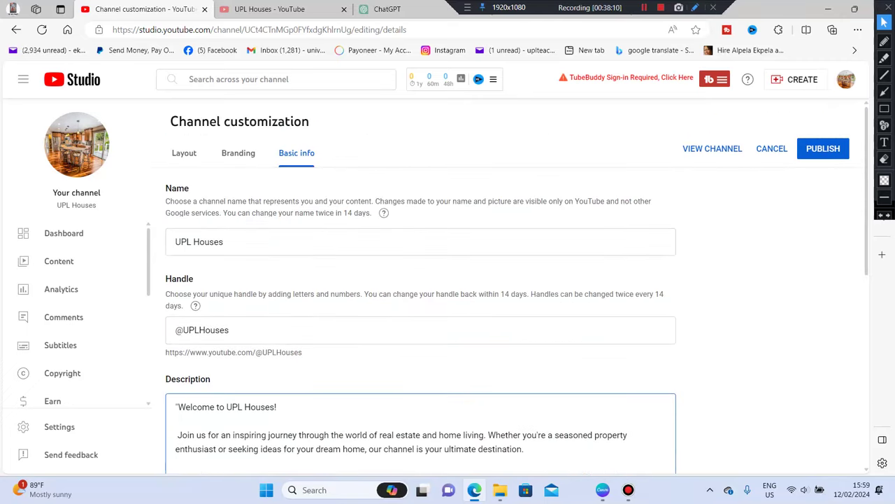
{"action": "left_click", "coordinate": [824, 148]}
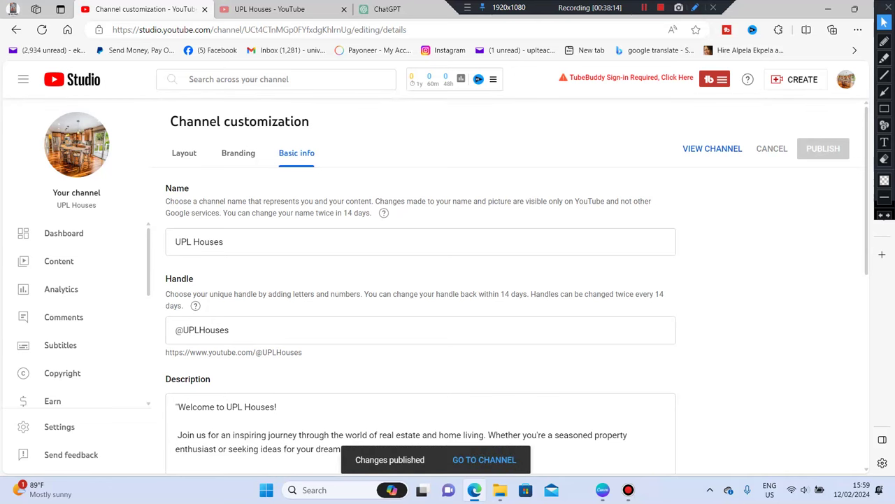
Open the UPL Houses channel page and check the new description in its About panel
{"action": "left_click", "coordinate": [484, 460]}
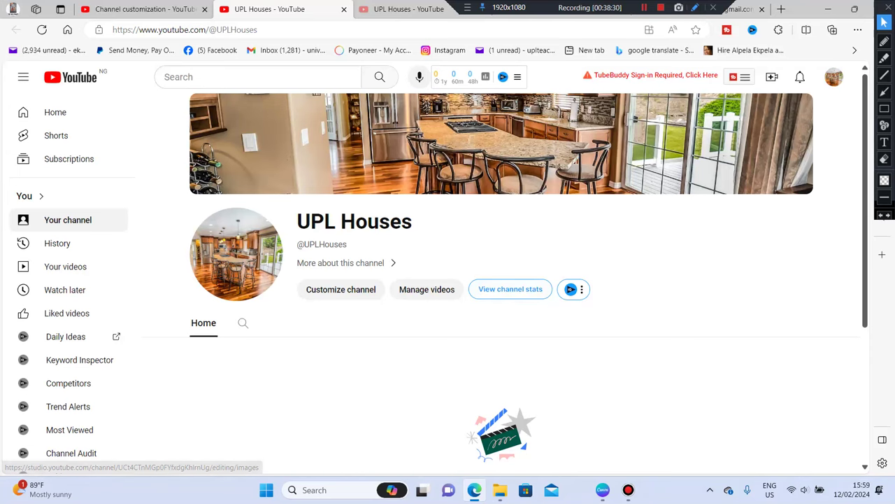
{"action": "scroll", "coordinate": [350, 161], "scroll_direction": "down", "scroll_amount": 1}
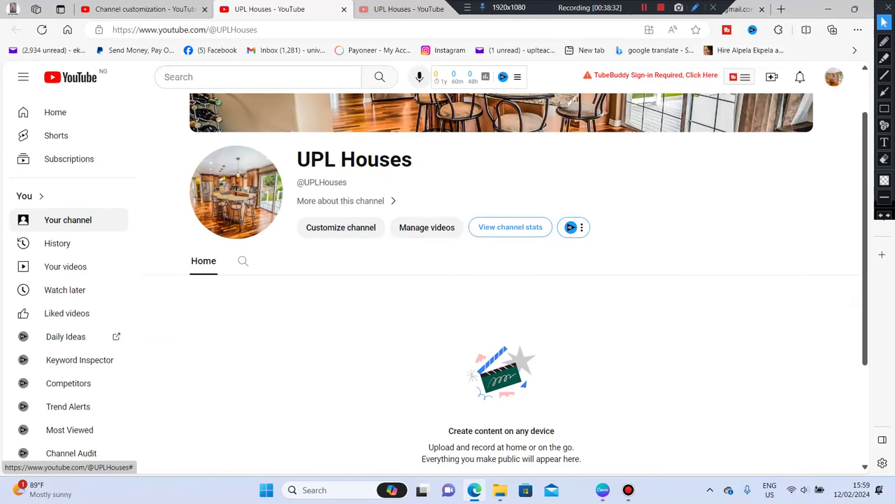
{"action": "left_click", "coordinate": [341, 200]}
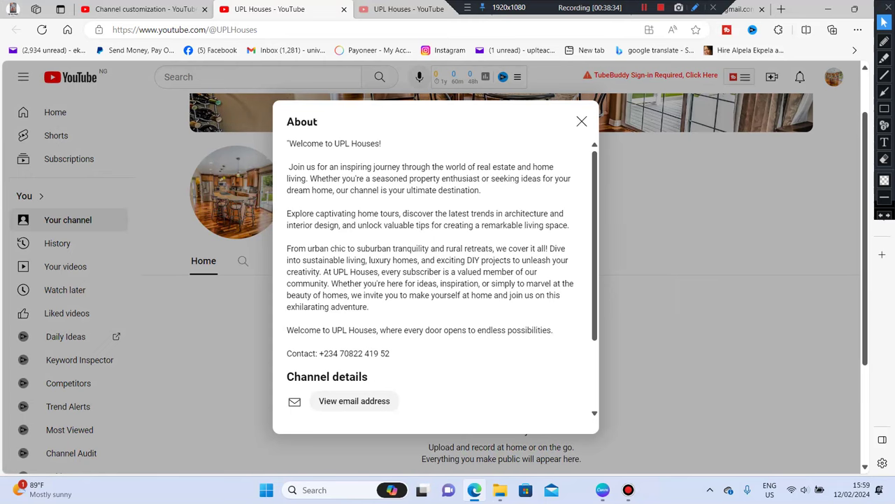
{"action": "scroll", "coordinate": [354, 318], "scroll_direction": "down", "scroll_amount": 2}
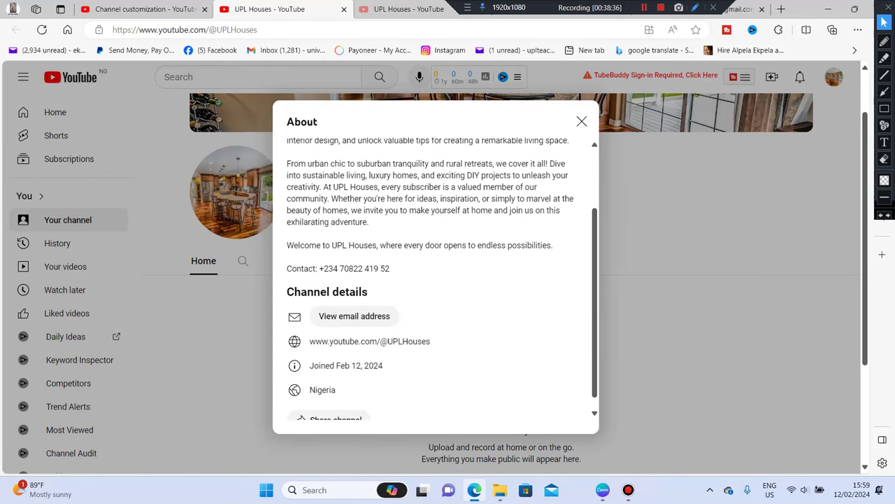
{"action": "scroll", "coordinate": [353, 311], "scroll_direction": "down", "scroll_amount": 1}
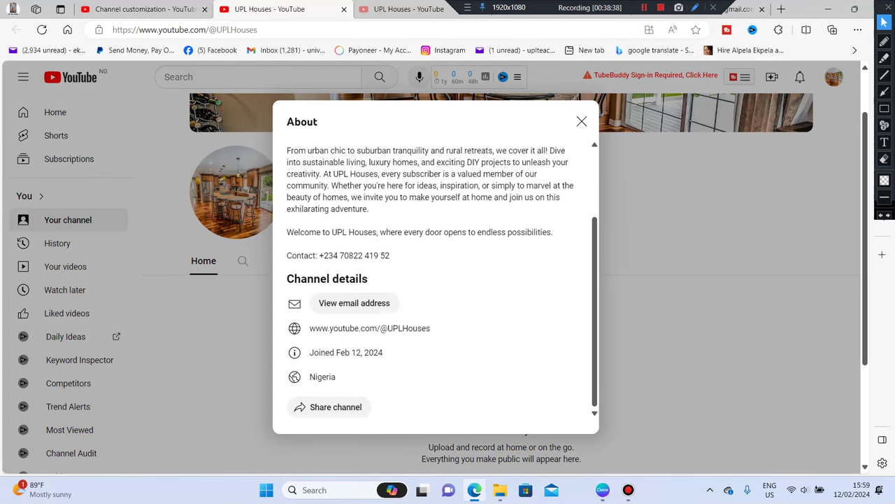
{"action": "scroll", "coordinate": [441, 280], "scroll_direction": "up", "scroll_amount": 3}
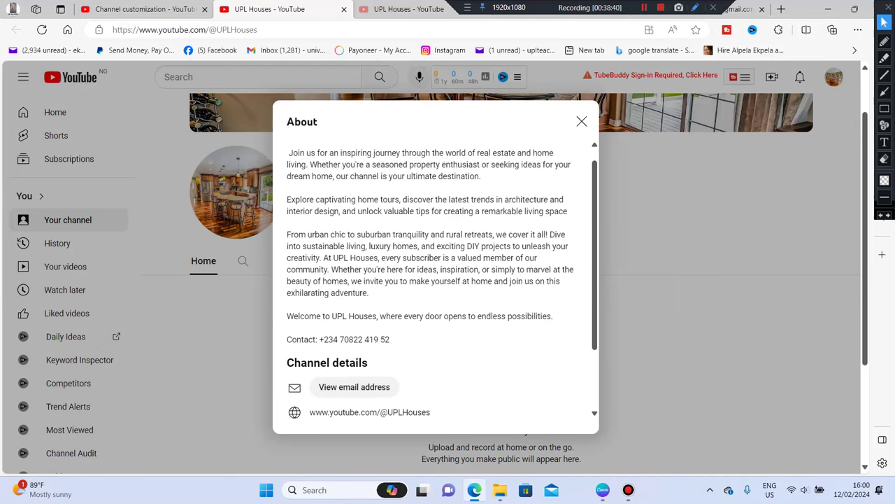
{"action": "left_click", "coordinate": [581, 121]}
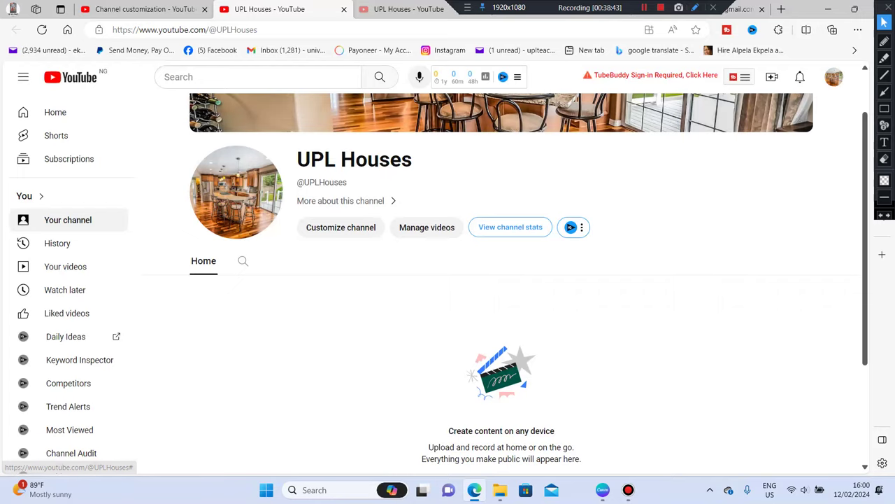
Bring up the account menu from the channel avatar
{"action": "scroll", "coordinate": [501, 279], "scroll_direction": "down", "scroll_amount": 2}
{"action": "scroll", "coordinate": [500, 280], "scroll_direction": "up", "scroll_amount": 3}
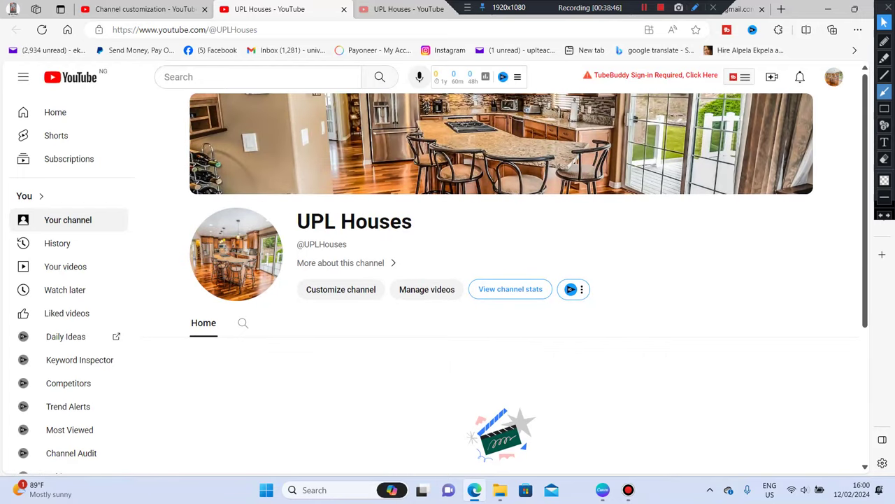
{"action": "left_click", "coordinate": [833, 77]}
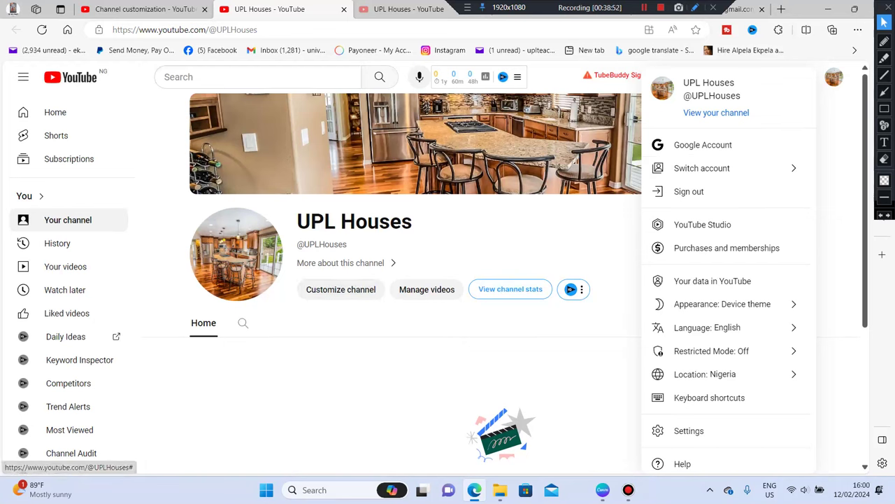
Return to YouTube Studio and look through the Content, Analytics, Comments and Copyright pages
{"action": "left_click", "coordinate": [702, 223]}
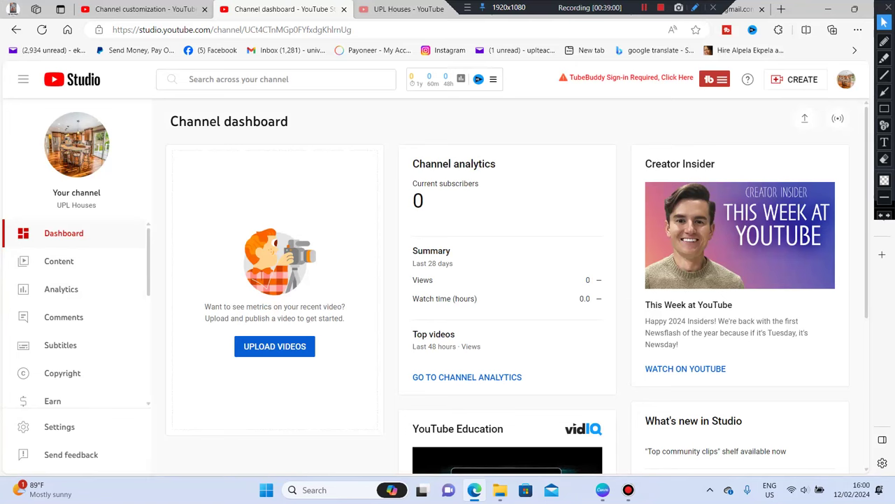
{"action": "scroll", "coordinate": [507, 294], "scroll_direction": "down", "scroll_amount": 3}
{"action": "scroll", "coordinate": [507, 293], "scroll_direction": "up", "scroll_amount": 3}
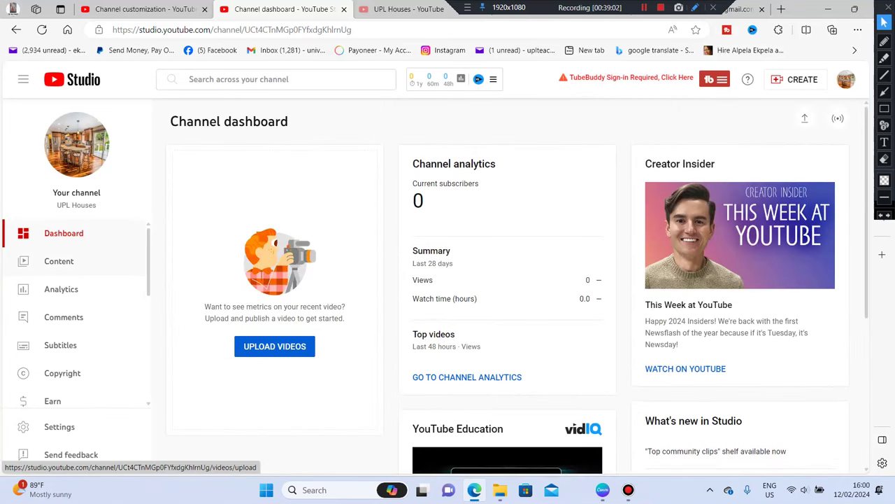
{"action": "left_click", "coordinate": [274, 346]}
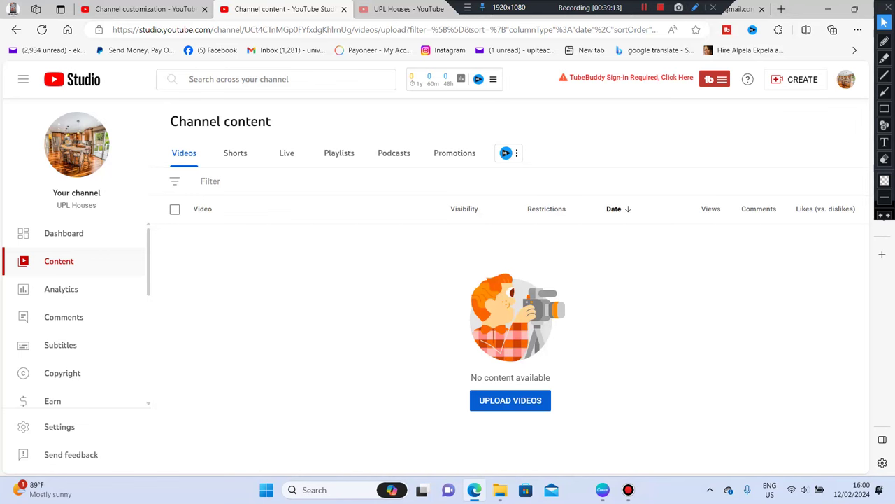
{"action": "left_click", "coordinate": [61, 289]}
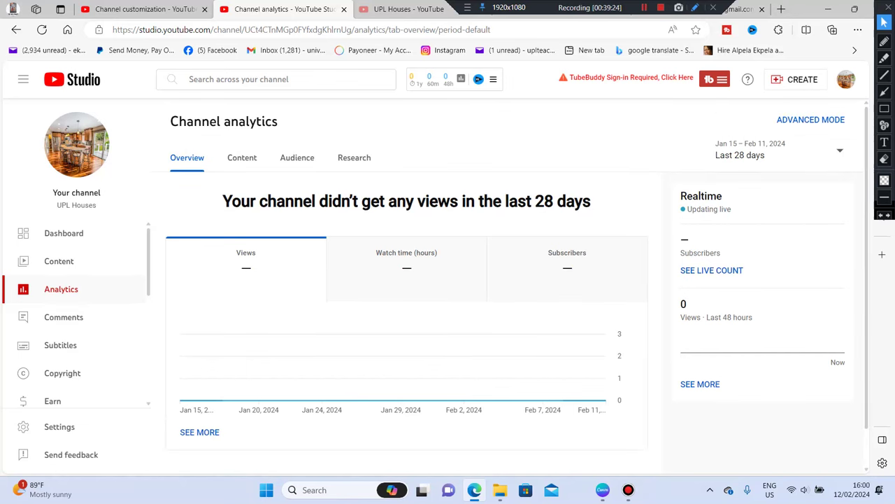
{"action": "mouse_move", "coordinate": [464, 378]}
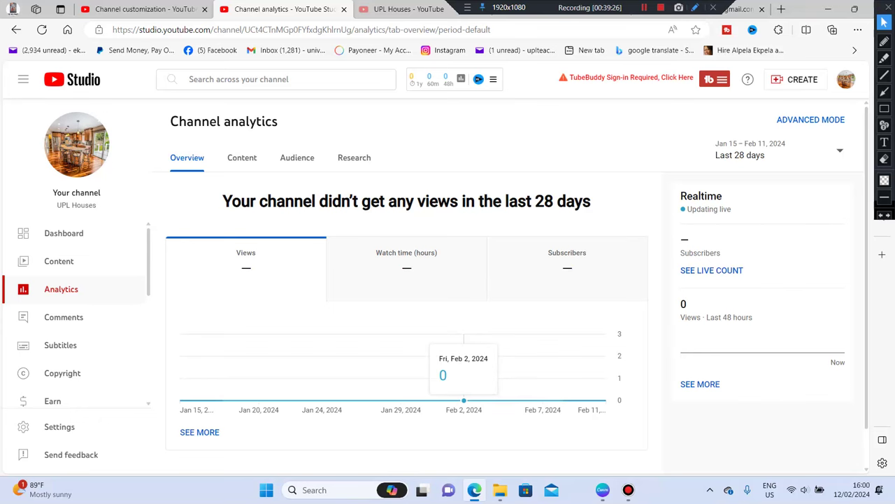
{"action": "left_click", "coordinate": [64, 317]}
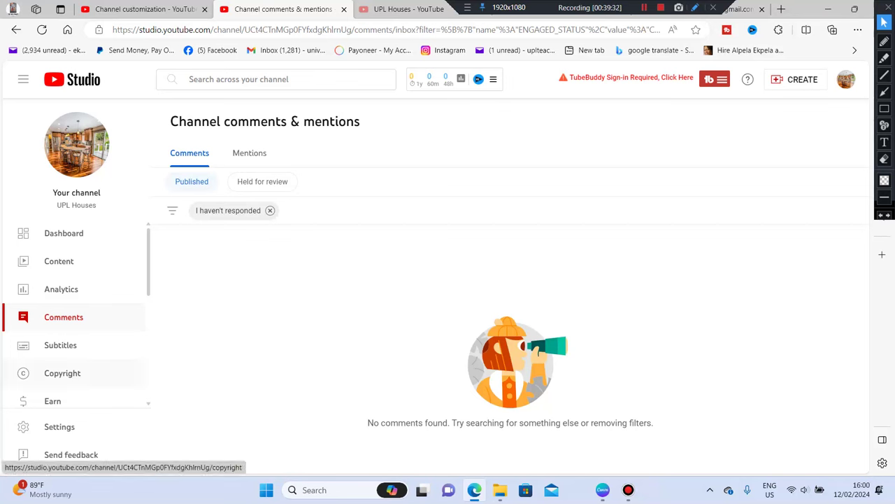
{"action": "scroll", "coordinate": [63, 373], "scroll_direction": "down", "scroll_amount": 1}
{"action": "left_click", "coordinate": [63, 316]}
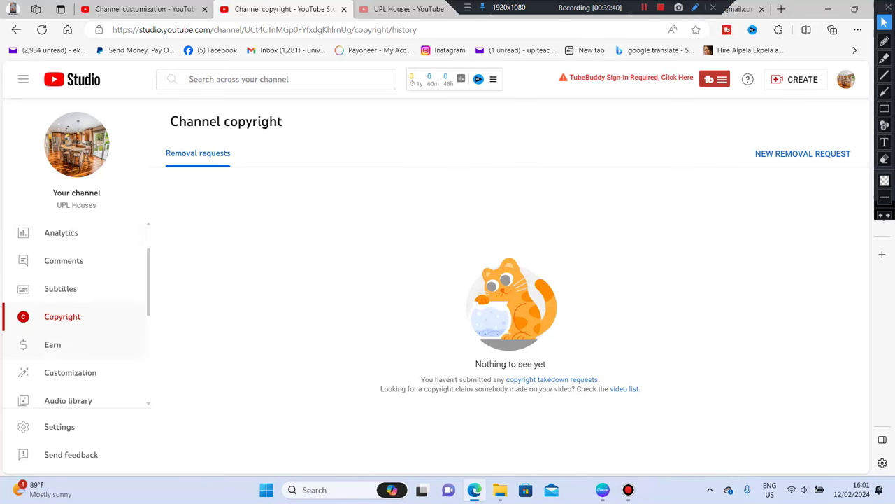
On the Earn page, sign up for an email when monetization requirements are reached
{"action": "left_click", "coordinate": [53, 344]}
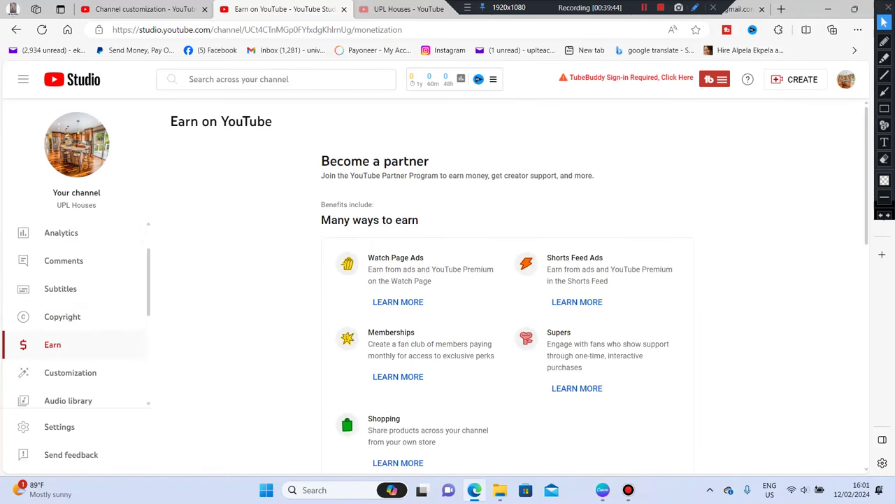
{"action": "scroll", "coordinate": [520, 286], "scroll_direction": "down", "scroll_amount": 1}
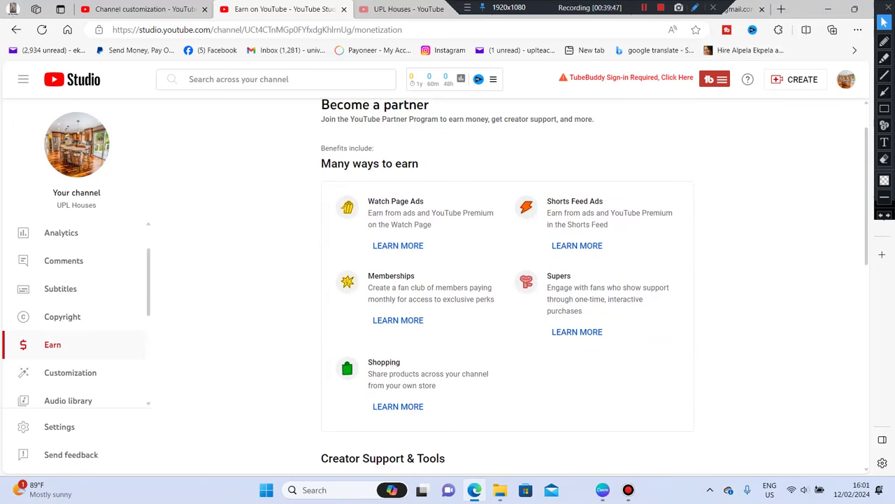
{"action": "scroll", "coordinate": [519, 287], "scroll_direction": "down", "scroll_amount": 2}
{"action": "scroll", "coordinate": [520, 286], "scroll_direction": "down", "scroll_amount": 2}
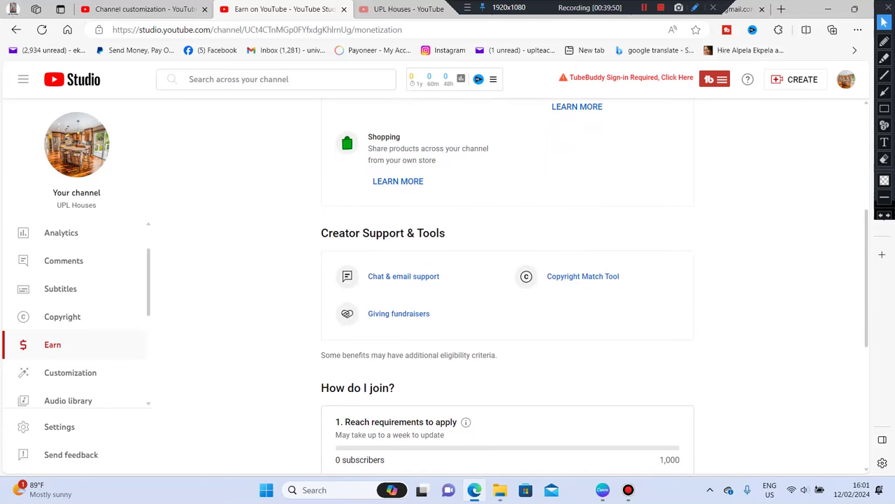
{"action": "scroll", "coordinate": [520, 287], "scroll_direction": "down", "scroll_amount": 2}
{"action": "scroll", "coordinate": [507, 287], "scroll_direction": "down", "scroll_amount": 2}
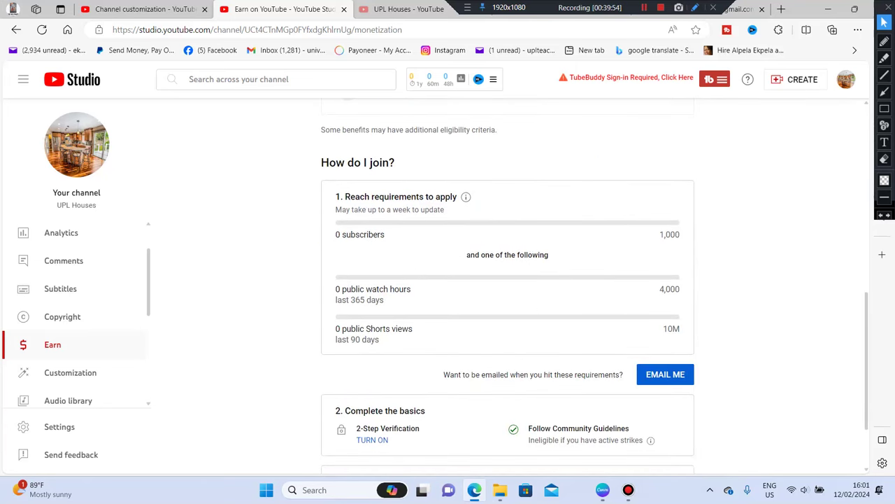
{"action": "scroll", "coordinate": [508, 286], "scroll_direction": "down", "scroll_amount": 1}
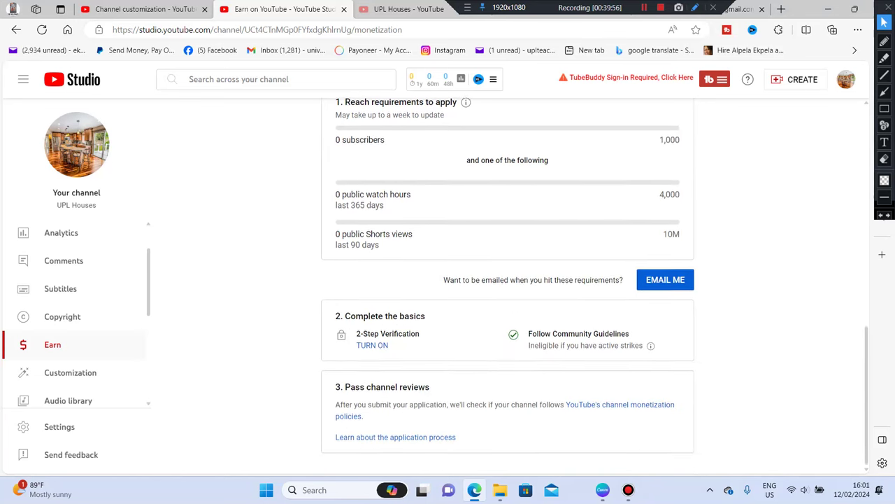
{"action": "scroll", "coordinate": [507, 287], "scroll_direction": "up", "scroll_amount": 5}
{"action": "scroll", "coordinate": [508, 287], "scroll_direction": "up", "scroll_amount": 4}
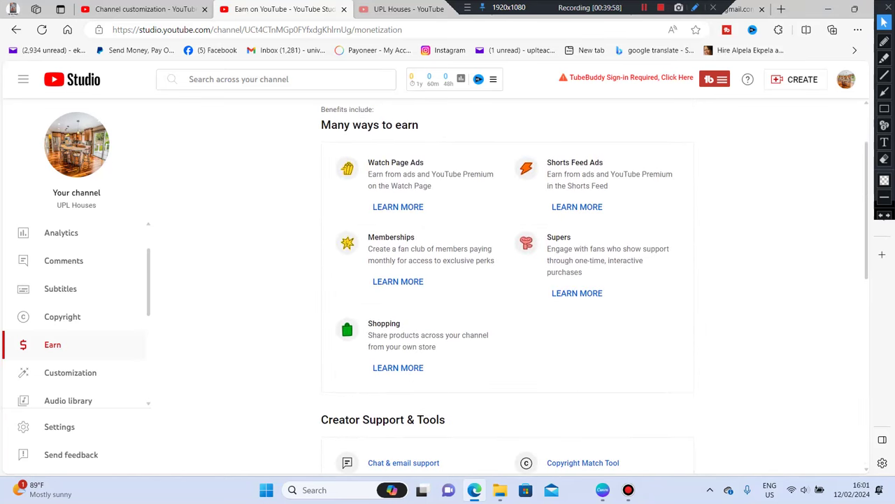
{"action": "scroll", "coordinate": [508, 287], "scroll_direction": "down", "scroll_amount": 1}
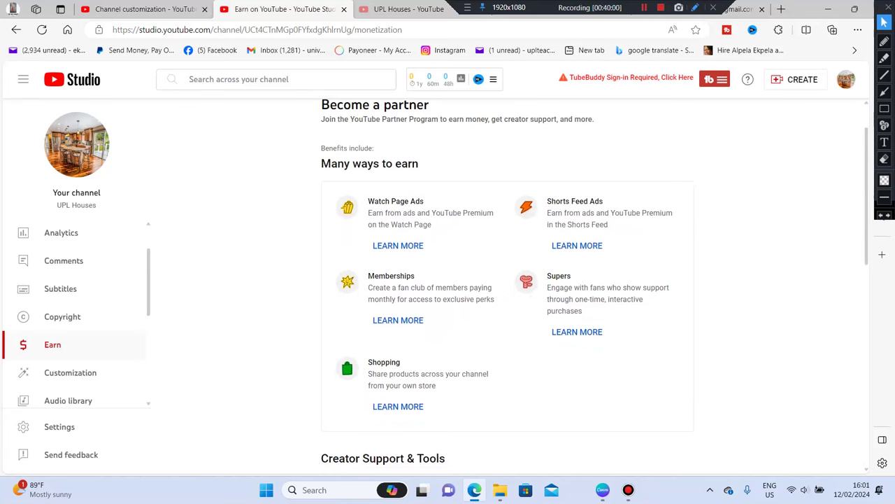
{"action": "scroll", "coordinate": [508, 287], "scroll_direction": "down", "scroll_amount": 6}
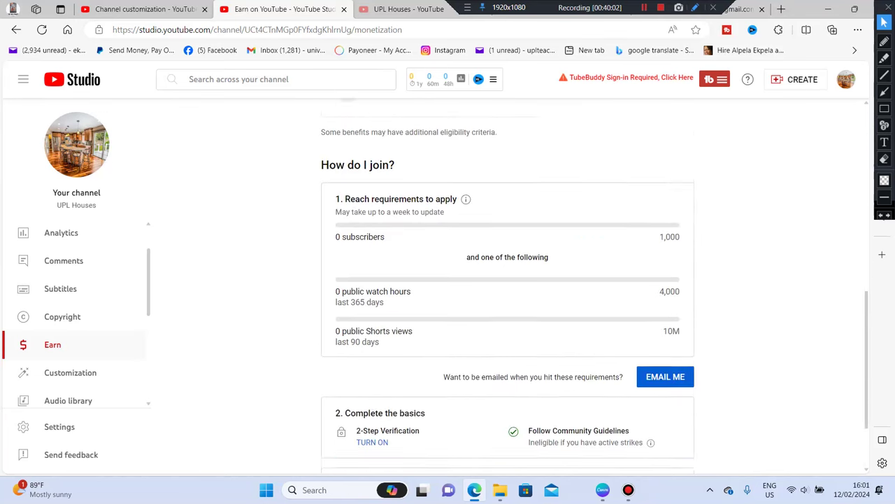
{"action": "scroll", "coordinate": [507, 287], "scroll_direction": "up", "scroll_amount": 1}
{"action": "scroll", "coordinate": [508, 287], "scroll_direction": "down", "scroll_amount": 4}
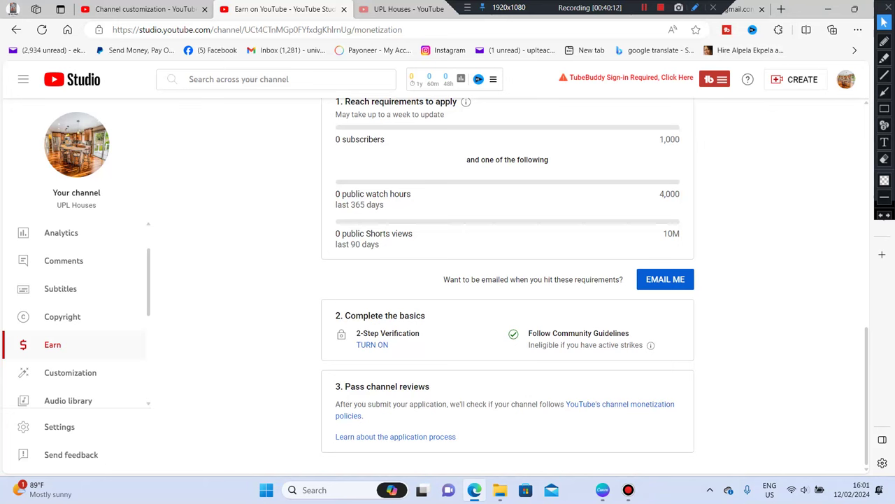
{"action": "left_click", "coordinate": [665, 280]}
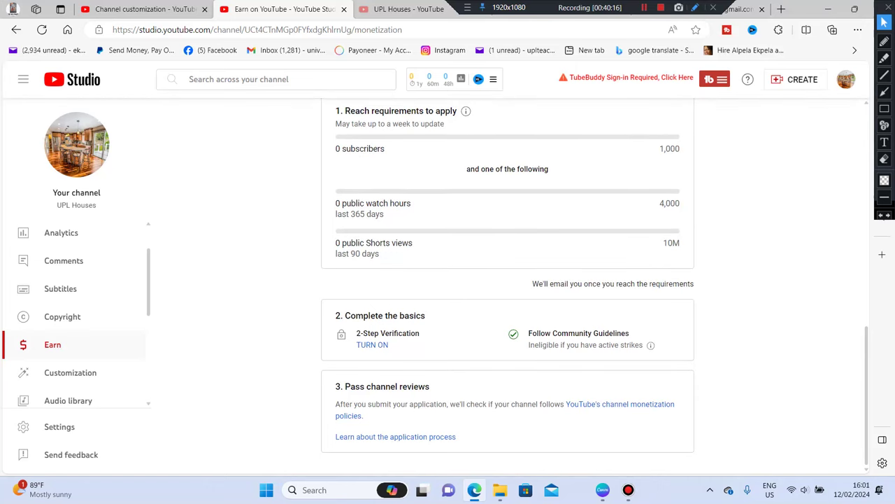
{"action": "scroll", "coordinate": [70, 316], "scroll_direction": "down", "scroll_amount": 1}
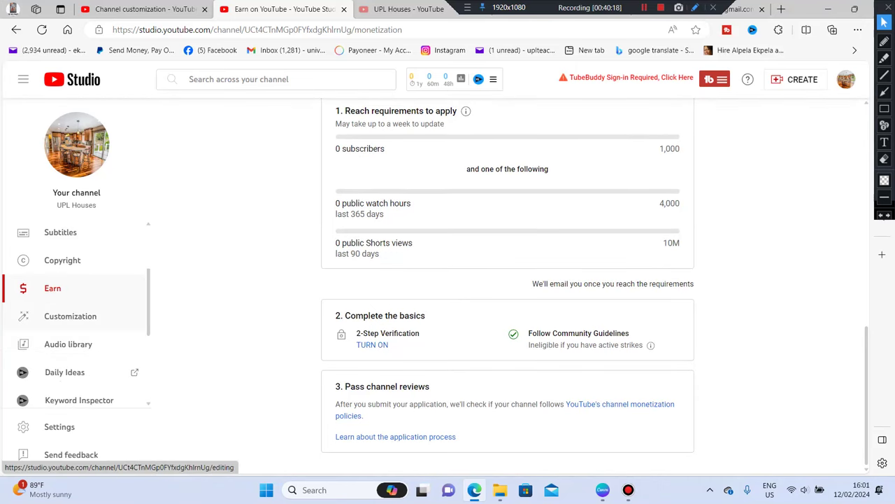
Open the Audio library and play then pause the July track preview
{"action": "left_click", "coordinate": [70, 316]}
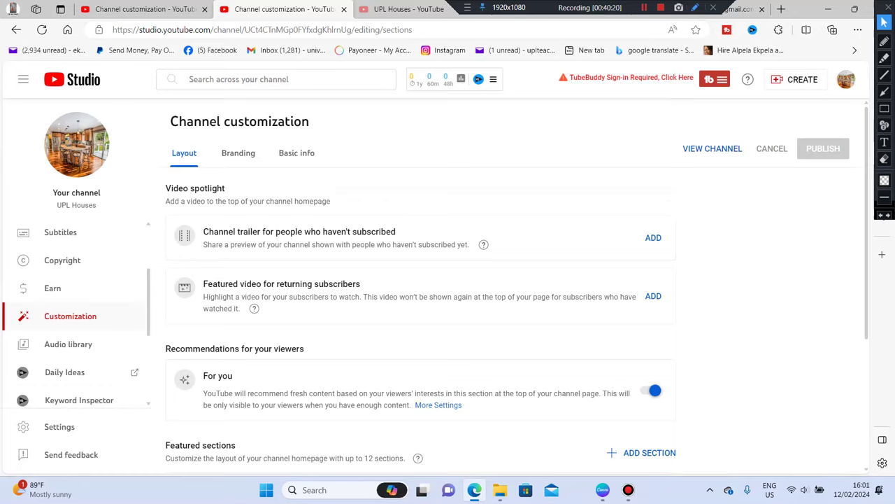
{"action": "scroll", "coordinate": [420, 315], "scroll_direction": "down", "scroll_amount": 3}
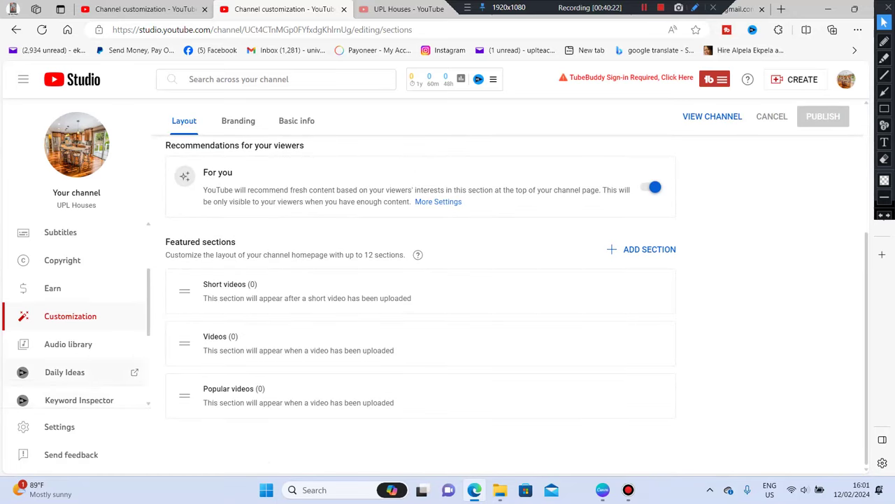
{"action": "left_click", "coordinate": [68, 344]}
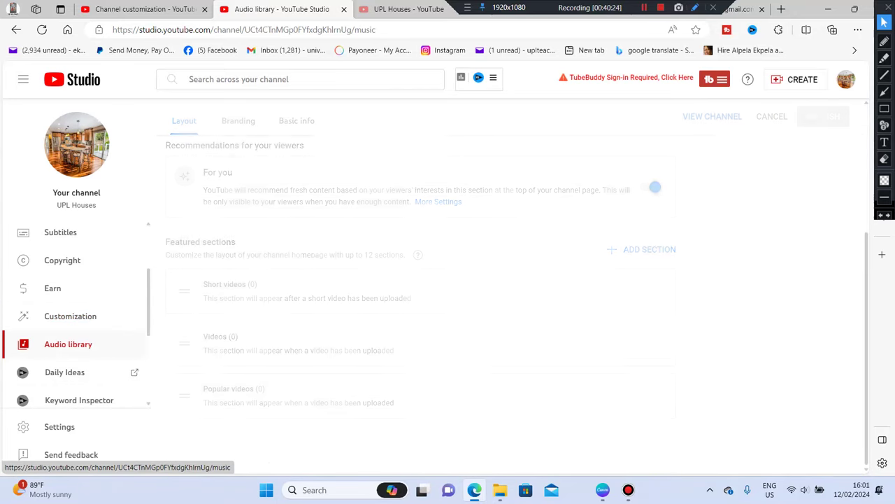
{"action": "scroll", "coordinate": [577, 333], "scroll_direction": "down", "scroll_amount": 2}
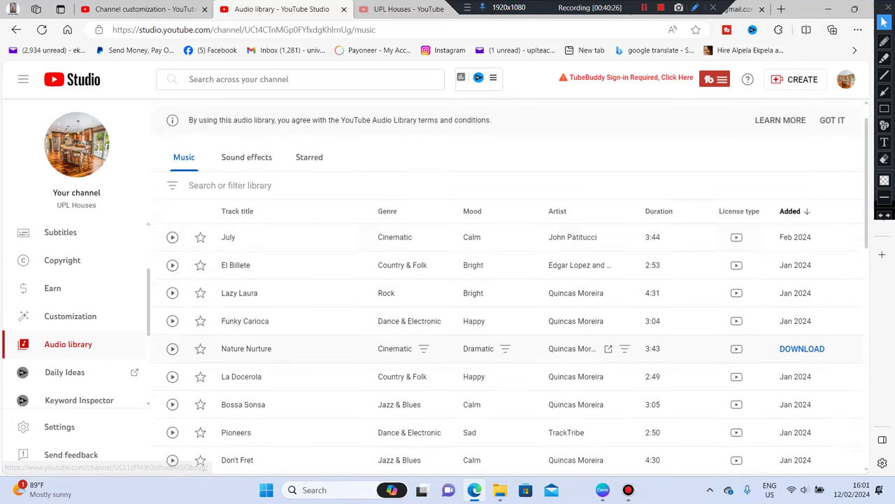
{"action": "left_click", "coordinate": [173, 213]}
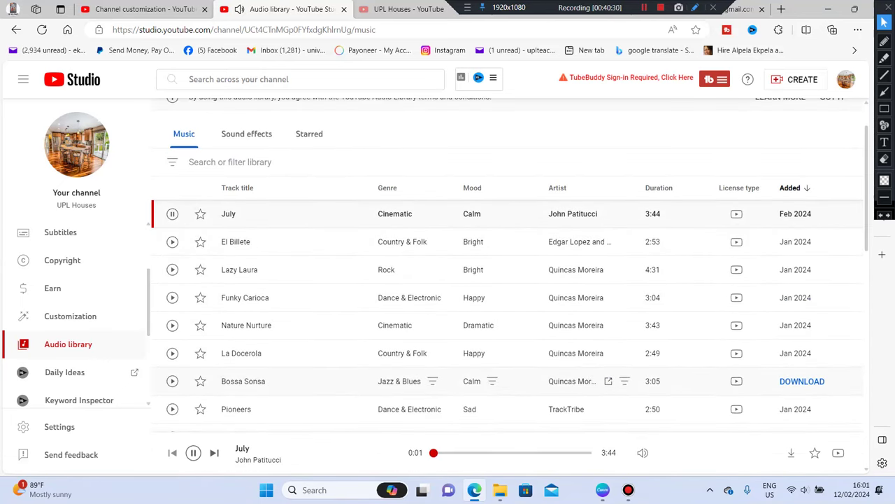
{"action": "left_click", "coordinate": [172, 213]}
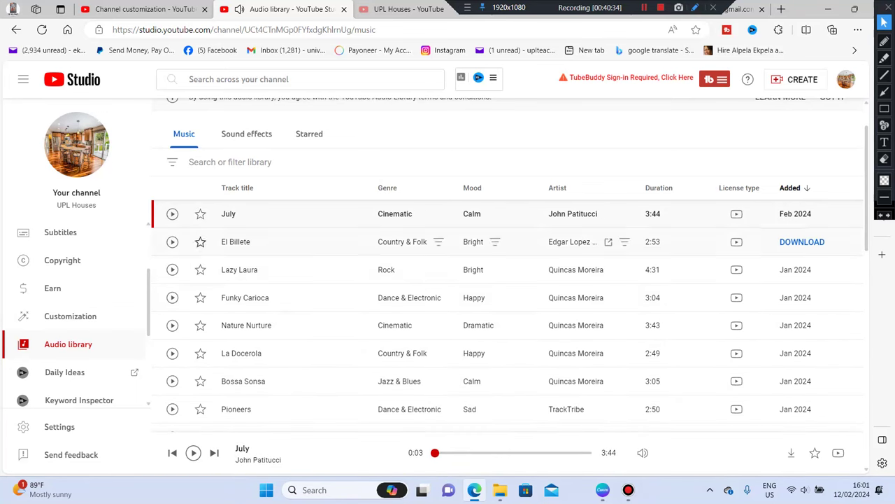
Play then pause the 0:16 Straw Squeak preview in Sound effects
{"action": "scroll", "coordinate": [489, 325], "scroll_direction": "up", "scroll_amount": 2}
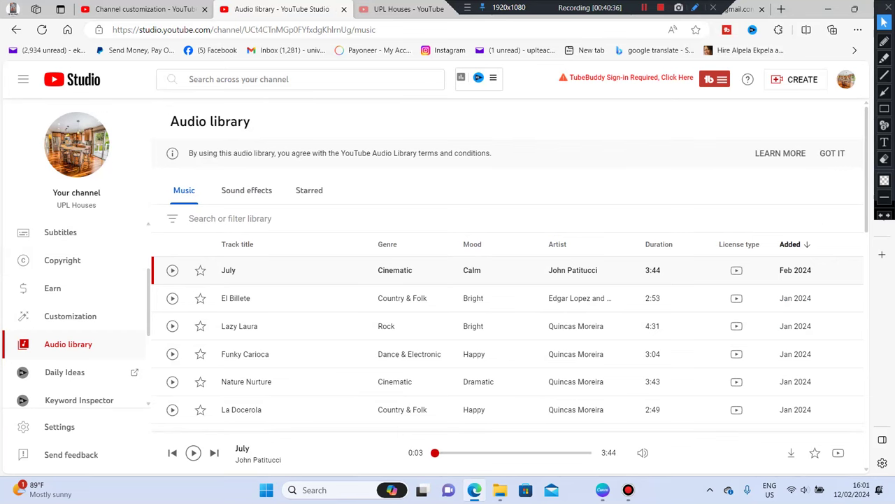
{"action": "left_click", "coordinate": [246, 189]}
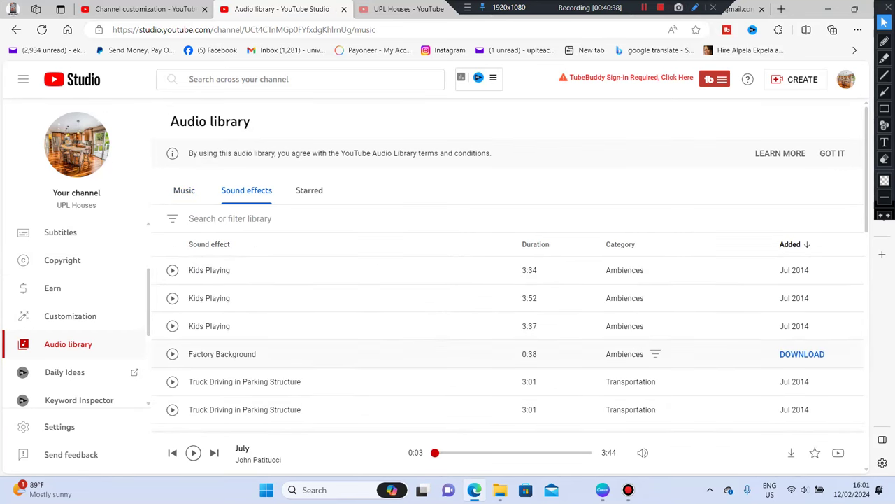
{"action": "scroll", "coordinate": [490, 354], "scroll_direction": "down", "scroll_amount": 4}
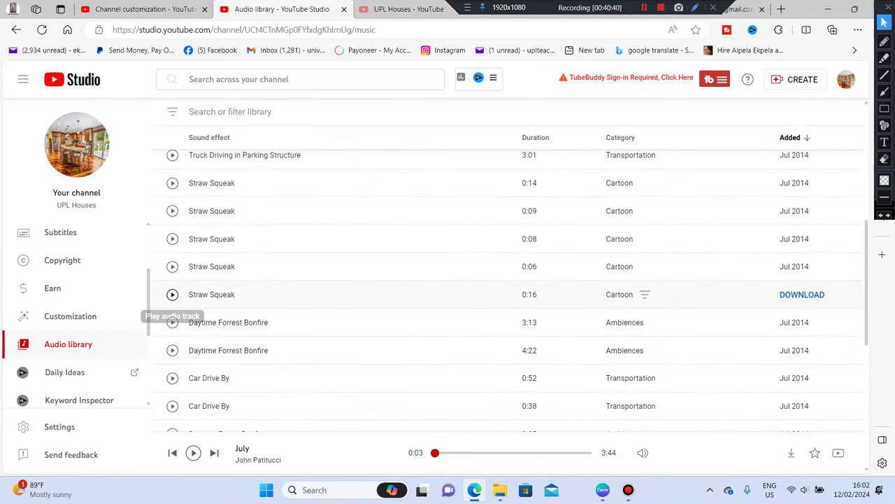
{"action": "left_click", "coordinate": [172, 294]}
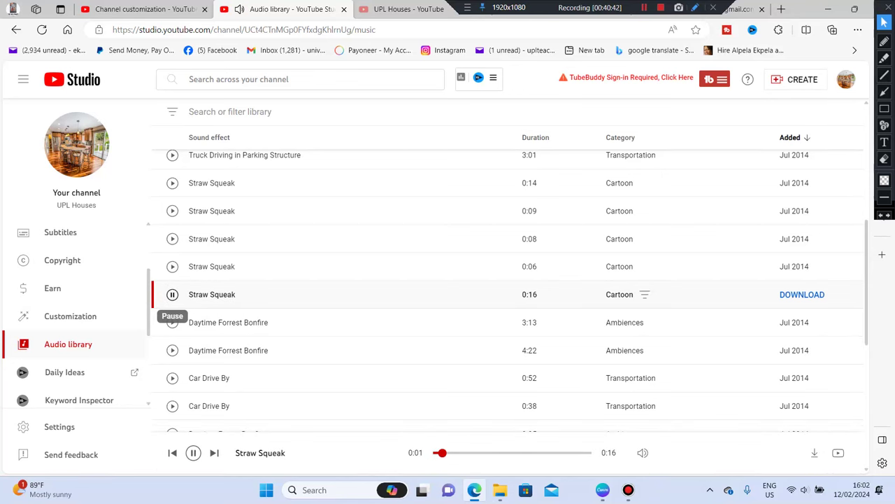
{"action": "left_click", "coordinate": [172, 294]}
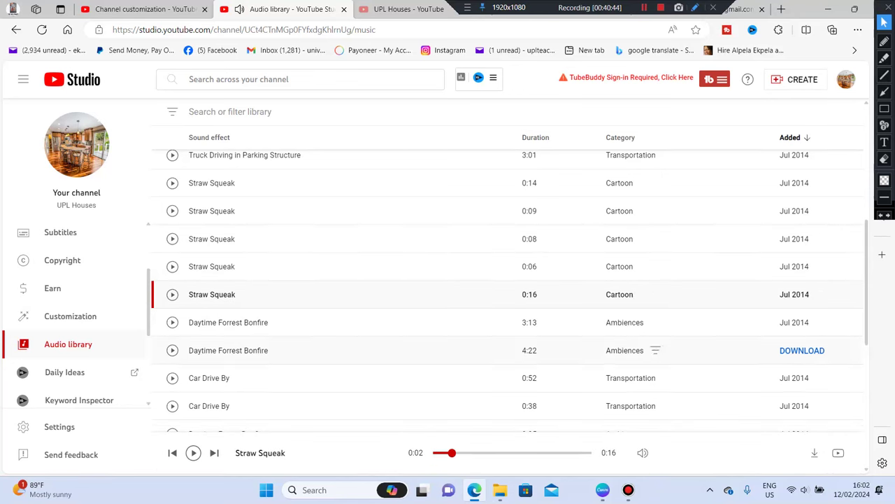
{"action": "scroll", "coordinate": [77, 315], "scroll_direction": "down", "scroll_amount": 1}
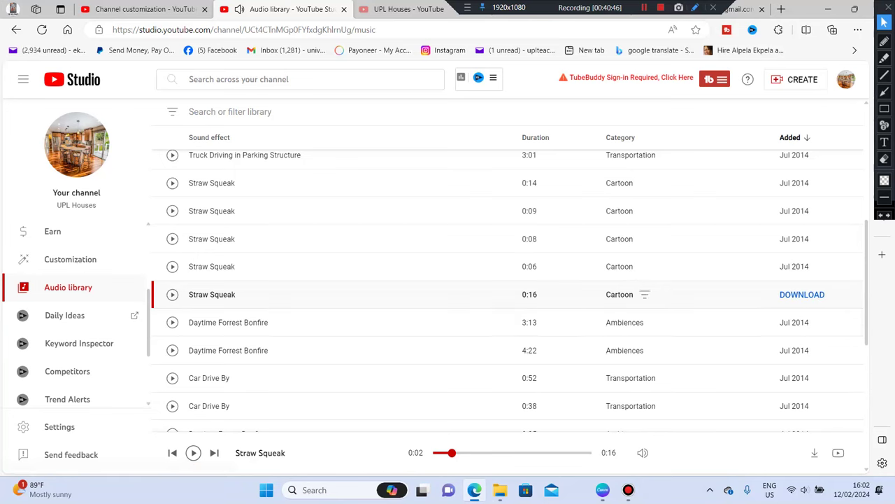
{"action": "scroll", "coordinate": [76, 314], "scroll_direction": "down", "scroll_amount": 1}
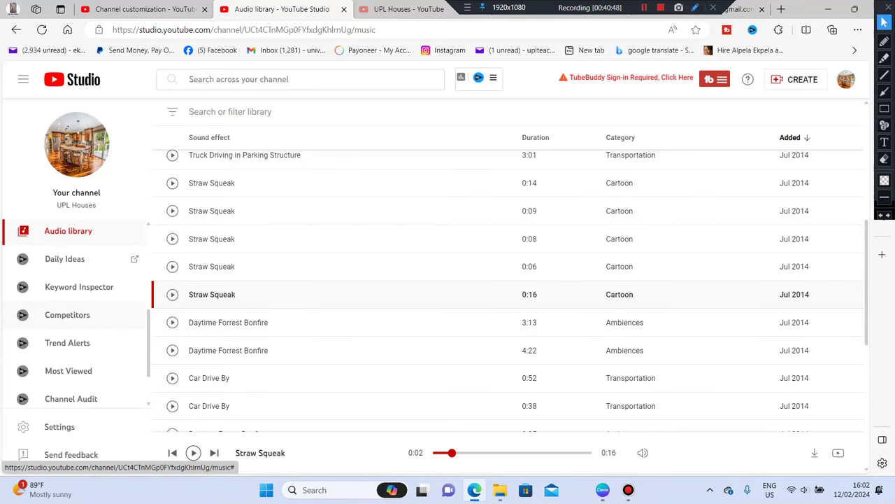
{"action": "scroll", "coordinate": [77, 315], "scroll_direction": "up", "scroll_amount": 5}
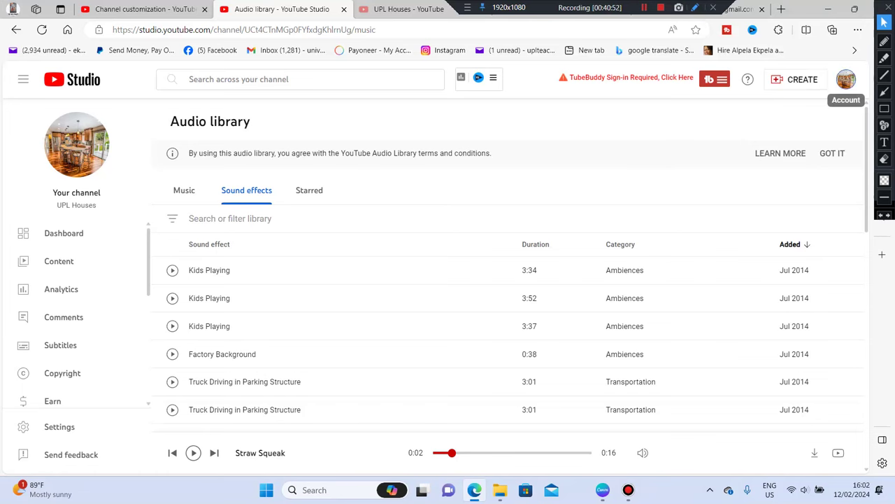
{"action": "left_click", "coordinate": [846, 79]}
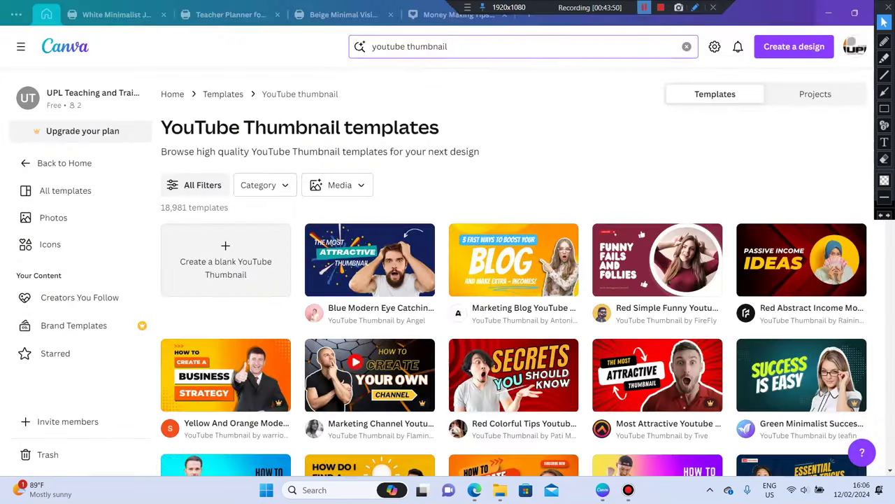
Change the Canva search from 'youtube thumbnail' to 'youtube banner' and browse the 5,284 results
{"action": "key", "text": "alt+Tab"}
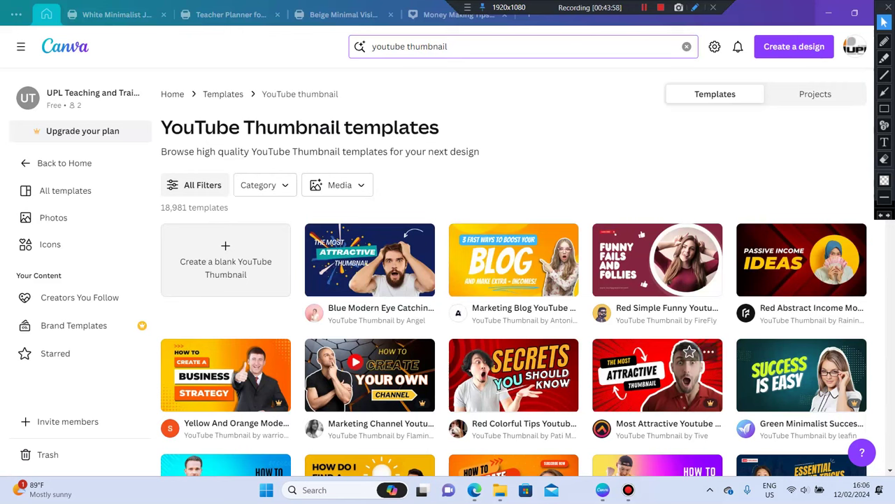
{"action": "left_click_drag", "start_coordinate": [448, 46], "coordinate": [407, 46]}
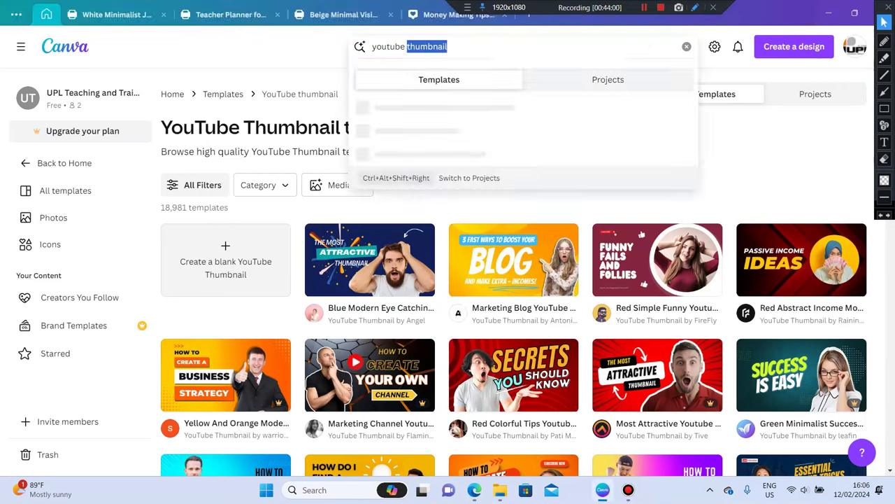
{"action": "type", "text": "banner"}
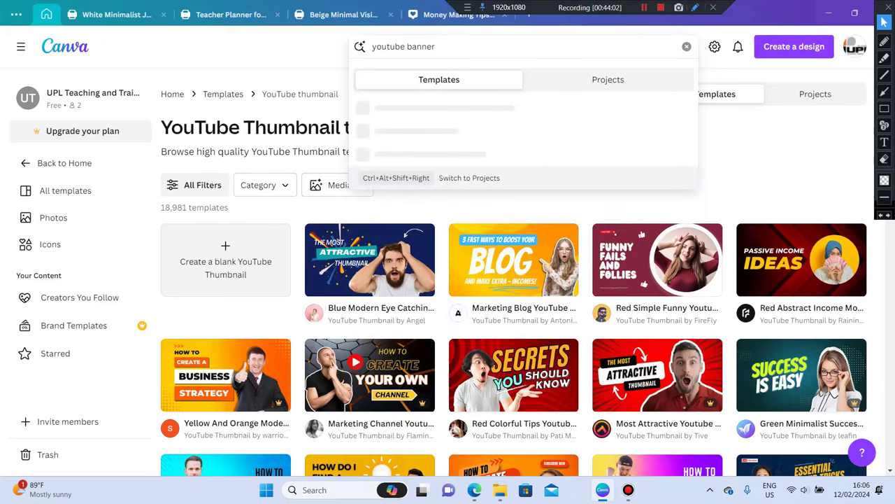
{"action": "key", "text": "Return"}
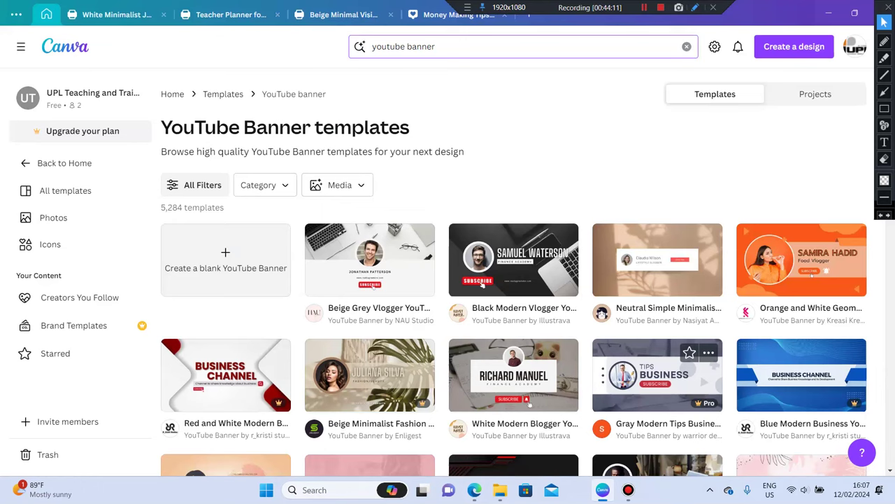
{"action": "scroll", "coordinate": [514, 279], "scroll_direction": "down", "scroll_amount": 5}
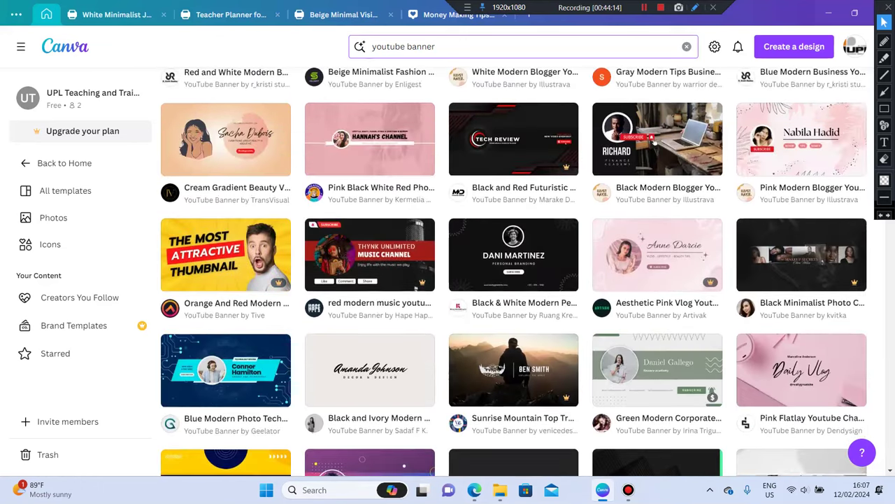
{"action": "scroll", "coordinate": [416, 287], "scroll_direction": "down", "scroll_amount": 3}
{"action": "scroll", "coordinate": [476, 342], "scroll_direction": "up", "scroll_amount": 10}
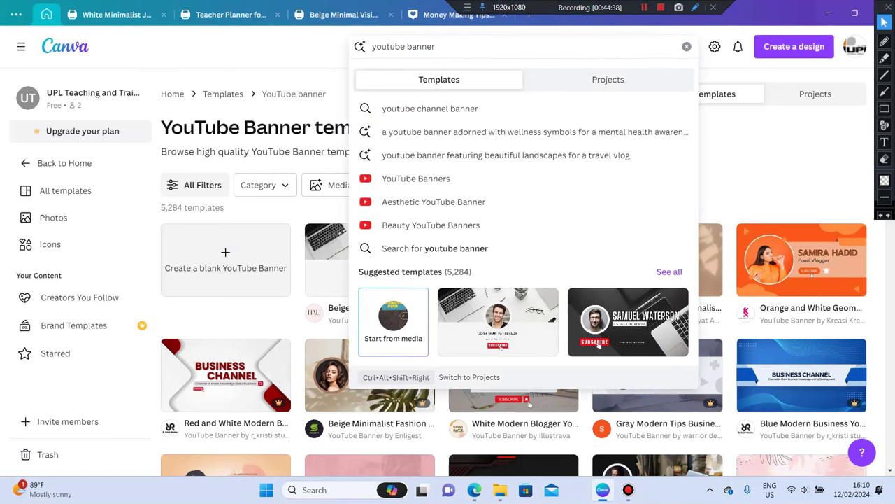
Search 'youtube banner for housse' and customise the second HOUSSE banner template as a new design
{"action": "type", "text": "for hou"}
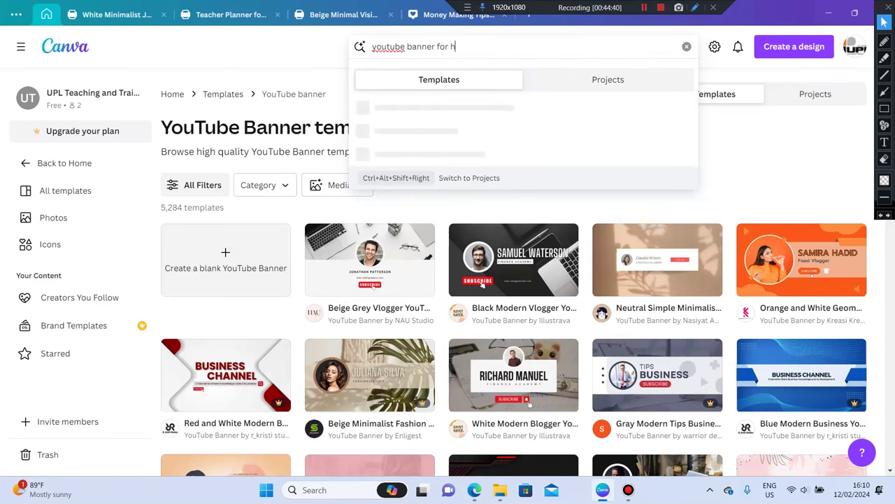
{"action": "type", "text": "se"}
{"action": "key", "text": "BackSpace"}
{"action": "type", "text": "e"}
{"action": "key", "text": "Return"}
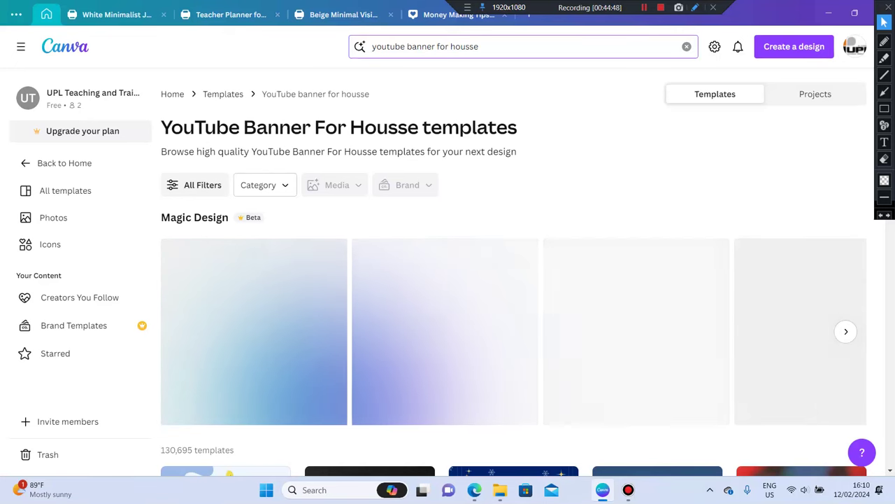
{"action": "scroll", "coordinate": [514, 265], "scroll_direction": "down", "scroll_amount": 4}
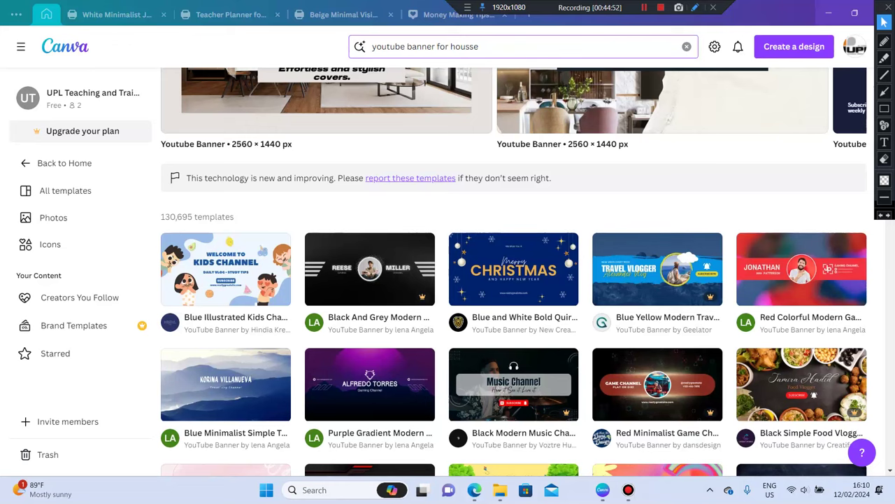
{"action": "scroll", "coordinate": [514, 266], "scroll_direction": "down", "scroll_amount": 1}
{"action": "scroll", "coordinate": [514, 266], "scroll_direction": "down", "scroll_amount": 4}
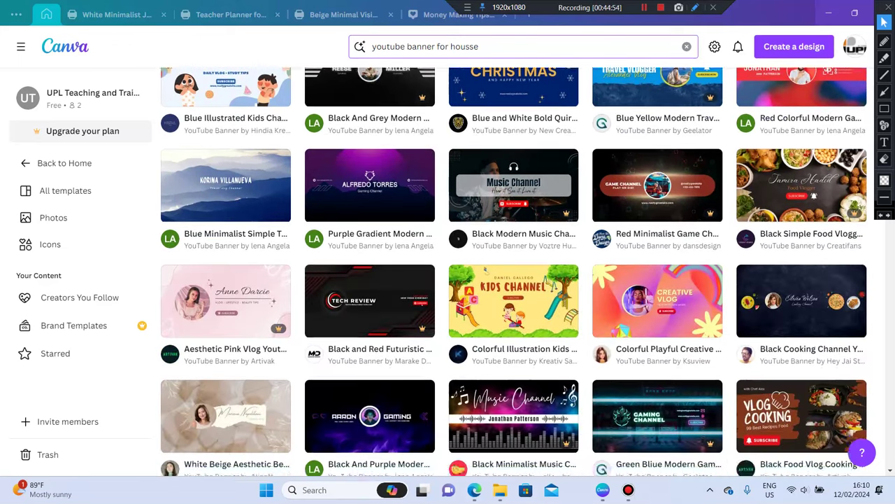
{"action": "scroll", "coordinate": [514, 266], "scroll_direction": "up", "scroll_amount": 9}
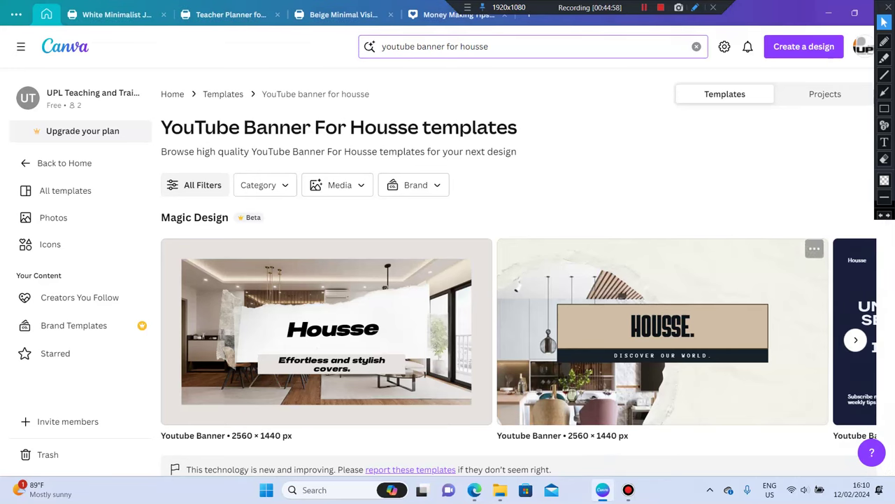
{"action": "left_click", "coordinate": [630, 329]}
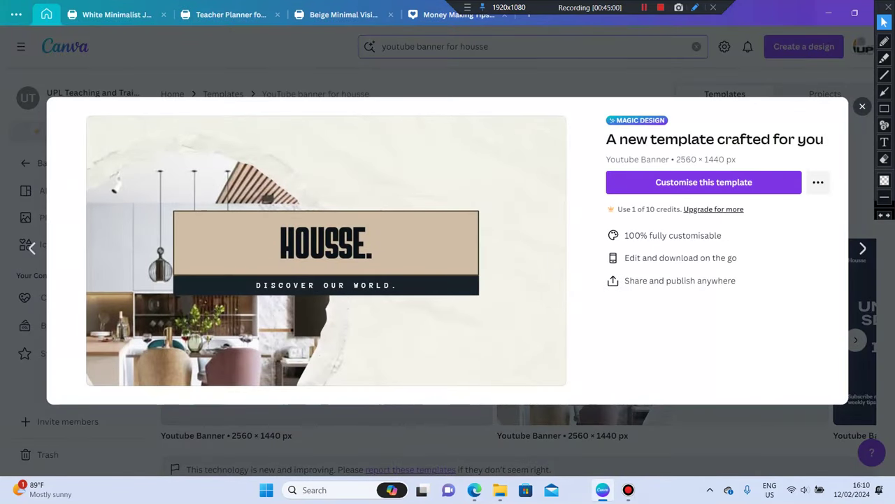
{"action": "left_click", "coordinate": [704, 182]}
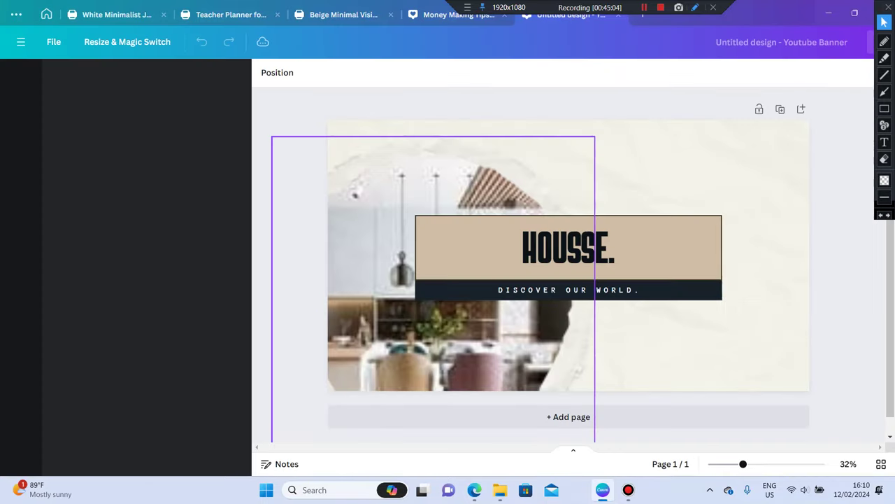
Change the banner headline from HOUSSE to UPL HOUSES, then switch to the browser
{"action": "left_click", "coordinate": [568, 248]}
{"action": "double_click", "coordinate": [566, 248]}
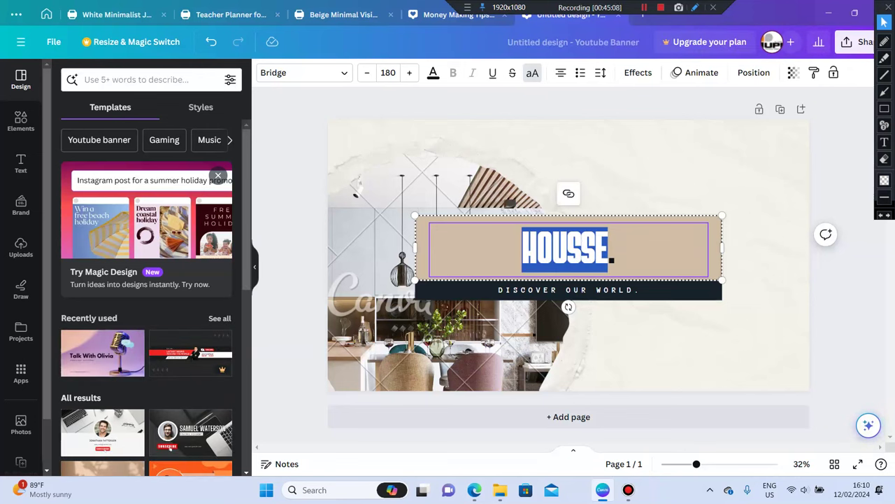
{"action": "type", "text": "UPL"}
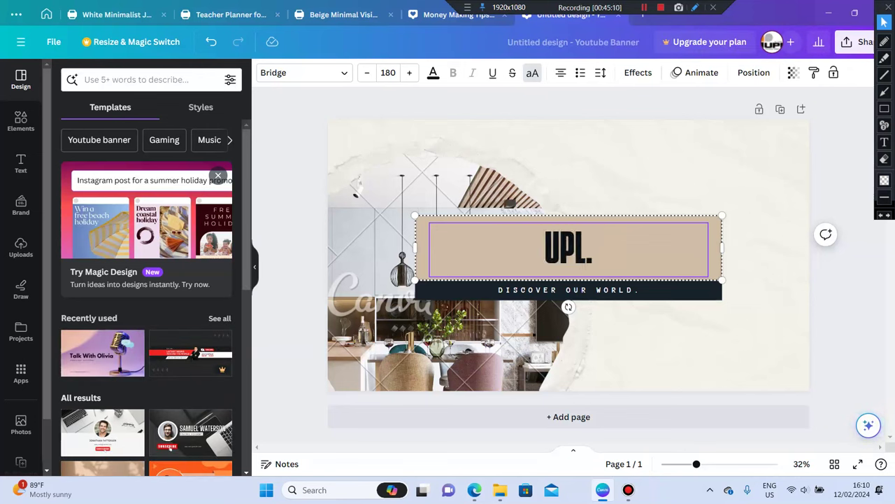
{"action": "type", "text": " HOUSES"}
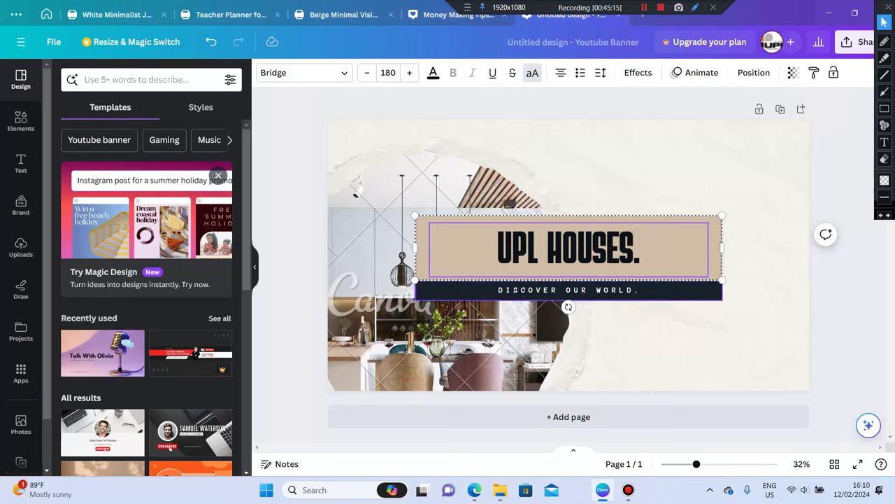
{"action": "left_click", "coordinate": [568, 292]}
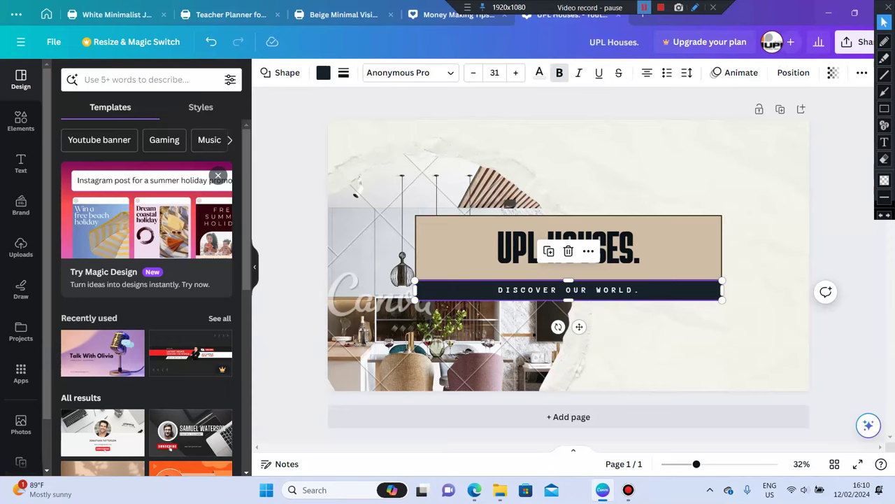
{"action": "key", "text": "alt+Tab"}
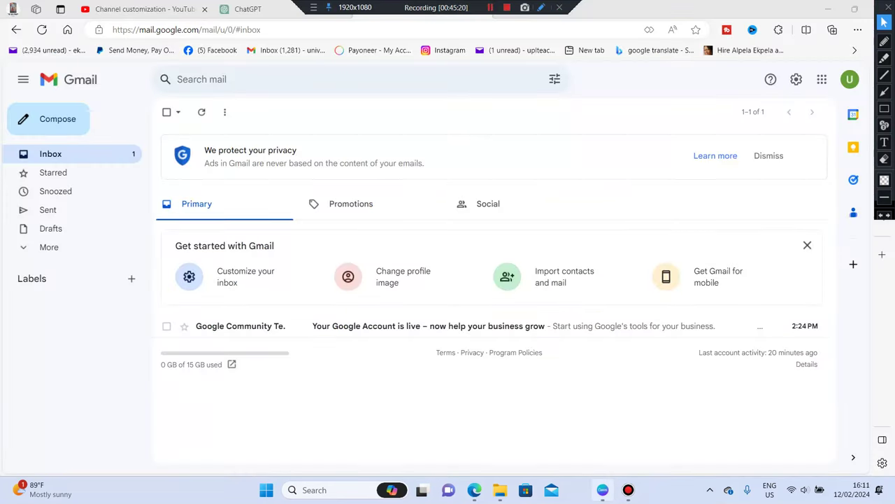
Copy the description phrase 'where every door opens to endless possibilities.' from Studio and return to Canva
{"action": "left_click", "coordinate": [603, 490]}
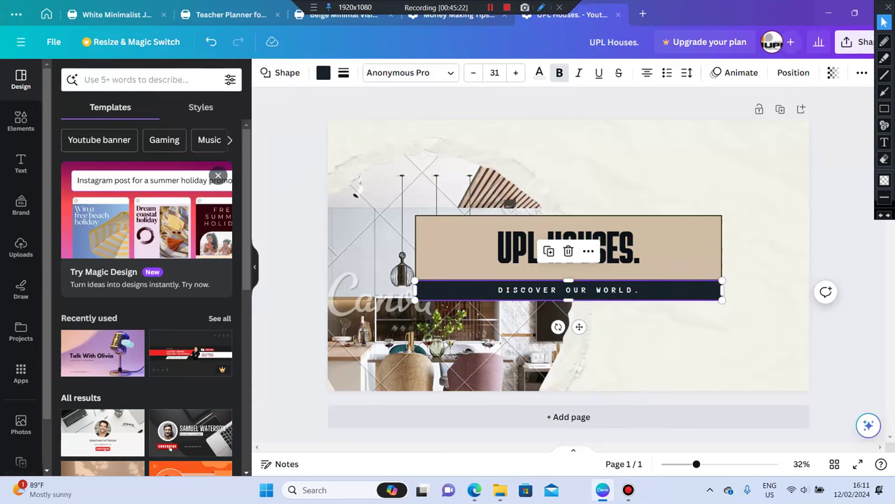
{"action": "left_click", "coordinate": [475, 490]}
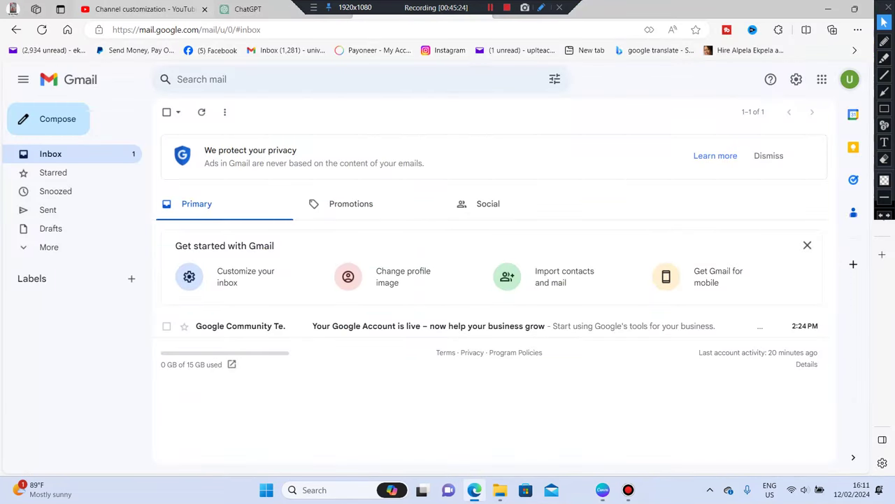
{"action": "scroll", "coordinate": [448, 293], "scroll_direction": "down", "scroll_amount": 5}
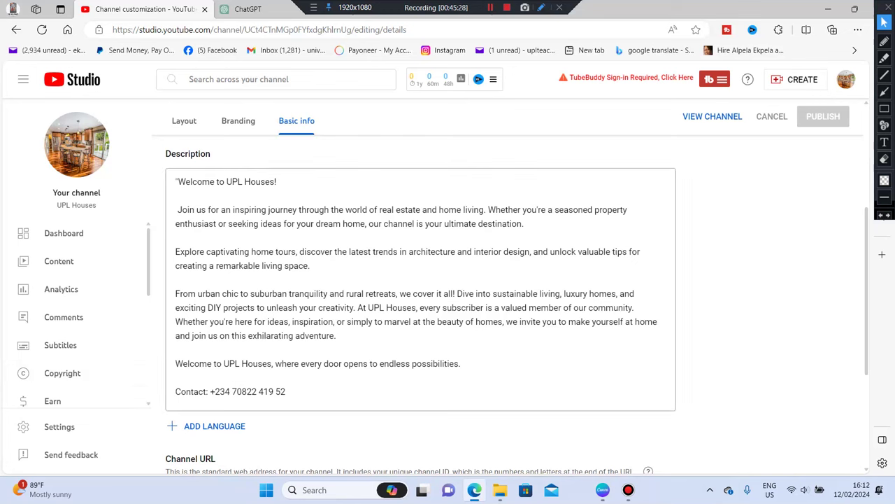
{"action": "left_click_drag", "start_coordinate": [275, 363], "coordinate": [460, 364]}
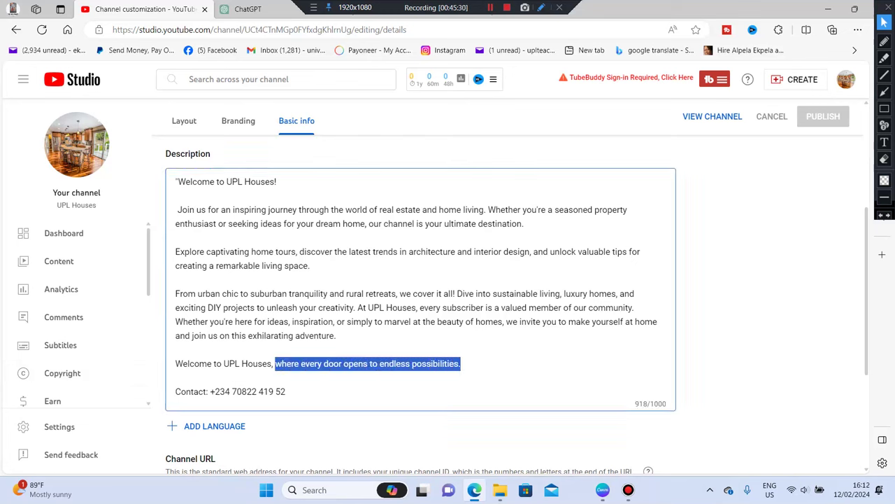
{"action": "right_click", "coordinate": [431, 364]}
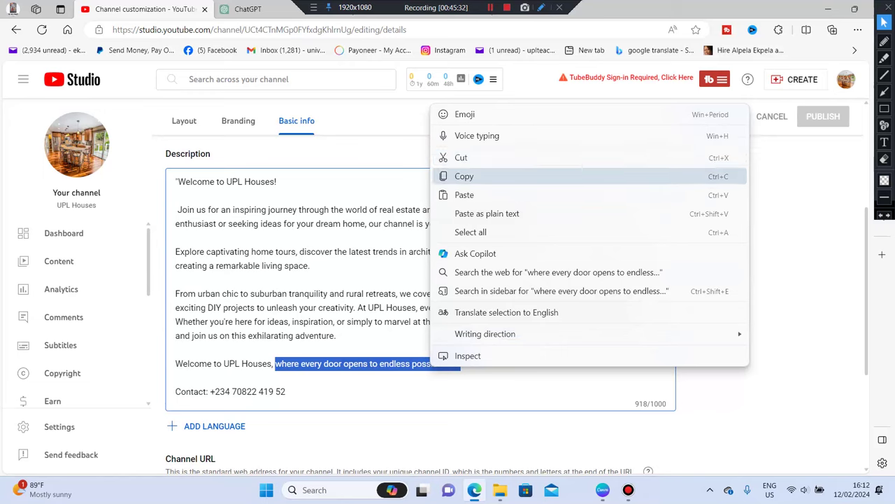
{"action": "left_click", "coordinate": [464, 176]}
{"action": "left_click", "coordinate": [602, 490]}
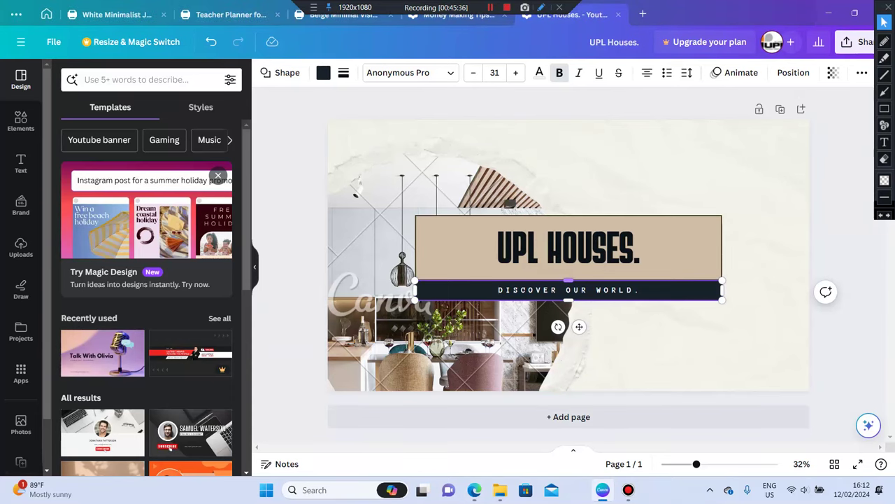
Paste the copied phrase over DISCOVER OUR WORLD and trim the subtitle to ENDLESS POSSIBILITIES
{"action": "key", "text": "shift+Right"}
{"action": "key", "text": "shift+Right"}
{"action": "key", "text": "shift+Right"}
{"action": "key", "text": "shift+Right"}
{"action": "key", "text": "shift+Right"}
{"action": "key", "text": "shift+Right"}
{"action": "key", "text": "shift+Right"}
{"action": "key", "text": "shift+Right"}
{"action": "key", "text": "shift+Right"}
{"action": "key", "text": "shift+Right"}
{"action": "key", "text": "shift+Right"}
{"action": "key", "text": "shift+Right"}
{"action": "key", "text": "shift+Right"}
{"action": "key", "text": "shift+Right"}
{"action": "key", "text": "shift+Right"}
{"action": "key", "text": "shift+Right"}
{"action": "key", "text": "shift+Right"}
{"action": "key", "text": "shift+Right"}
{"action": "right_click", "coordinate": [611, 288]}
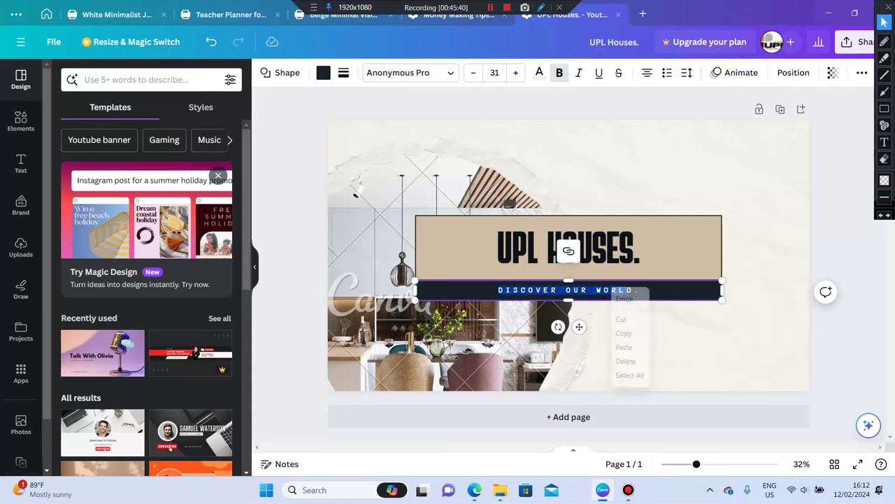
{"action": "left_click", "coordinate": [623, 346]}
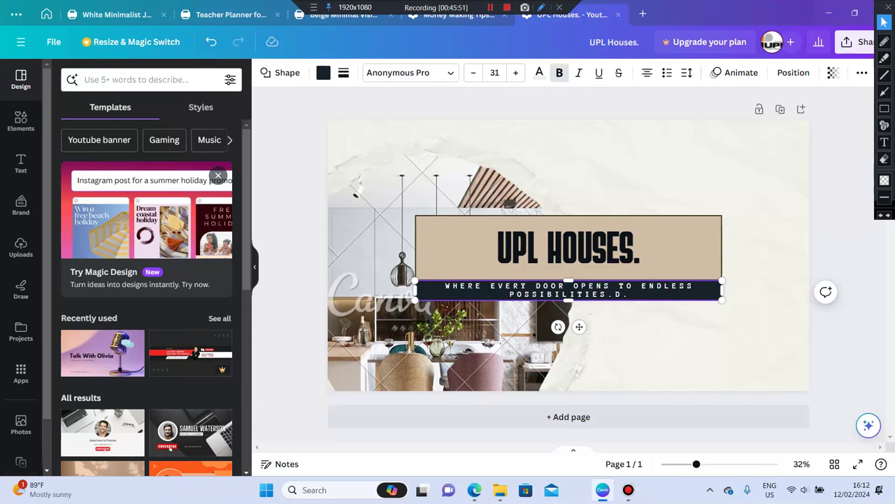
{"action": "key", "text": "BackSpace"}
{"action": "key", "text": "BackSpace"}
{"action": "key", "text": "BackSpace"}
{"action": "key", "text": "BackSpace"}
{"action": "key", "text": "BackSpace"}
{"action": "key", "text": "BackSpace"}
{"action": "key", "text": "BackSpace"}
{"action": "key", "text": "BackSpace"}
{"action": "key", "text": "BackSpace"}
{"action": "key", "text": "BackSpace"}
{"action": "key", "text": "BackSpace"}
{"action": "key", "text": "BackSpace"}
{"action": "key", "text": "BackSpace"}
{"action": "key", "text": "BackSpace"}
{"action": "key", "text": "BackSpace"}
{"action": "key", "text": "BackSpace"}
{"action": "key", "text": "BackSpace"}
{"action": "key", "text": "BackSpace"}
{"action": "key", "text": "BackSpace"}
{"action": "key", "text": "BackSpace"}
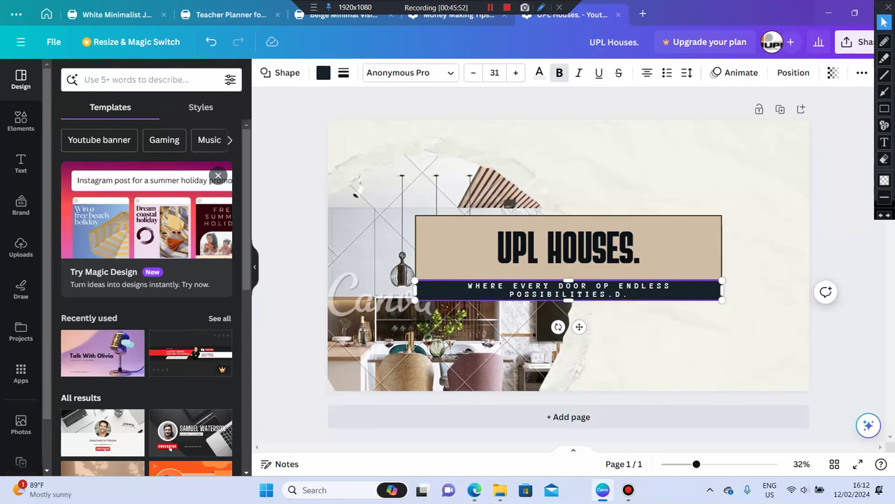
{"action": "key", "text": "BackSpace"}
{"action": "key", "text": "BackSpace"}
{"action": "key", "text": "BackSpace"}
{"action": "key", "text": "BackSpace"}
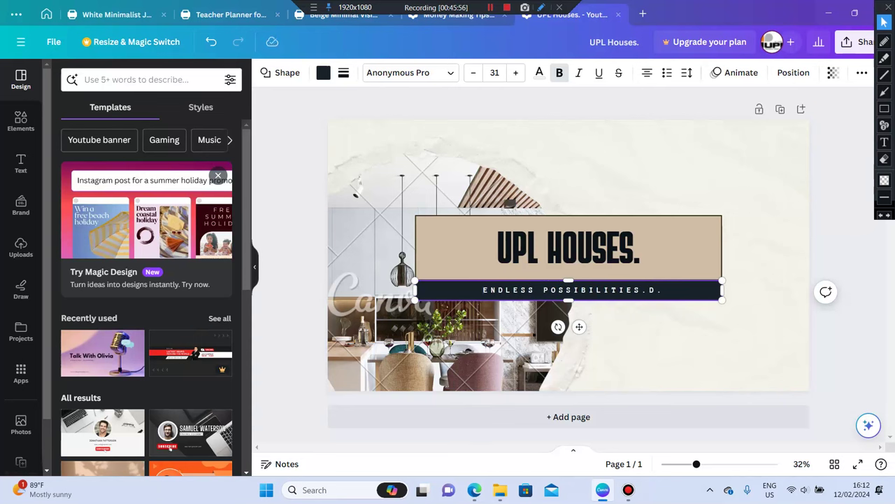
{"action": "key", "text": "BackSpace"}
{"action": "key", "text": "End"}
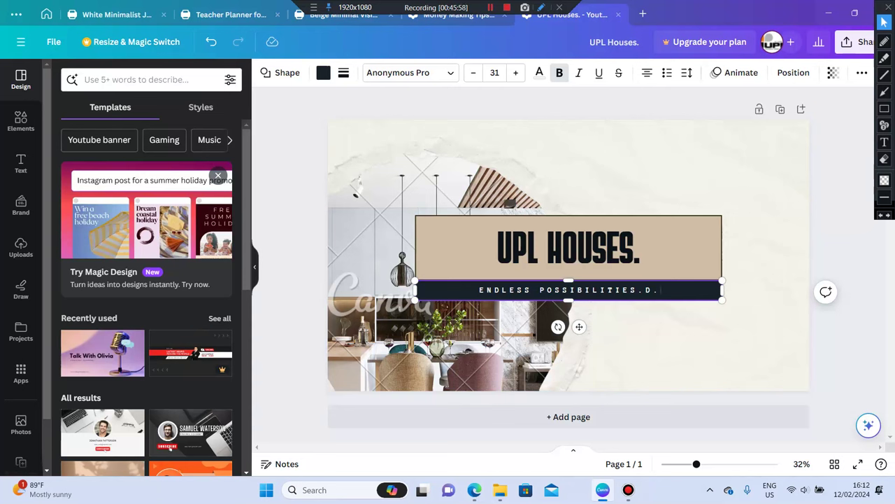
{"action": "key", "text": "BackSpace"}
{"action": "key", "text": "BackSpace"}
{"action": "key", "text": "BackSpace"}
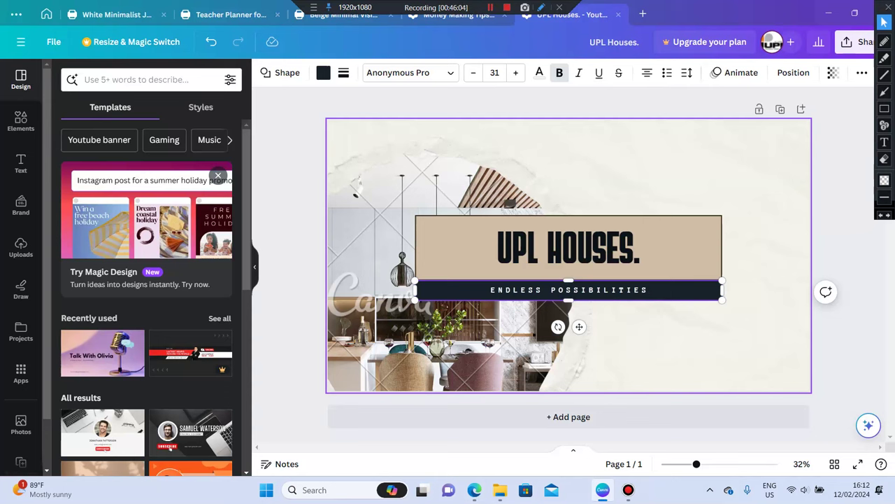
{"action": "left_click", "coordinate": [434, 350]}
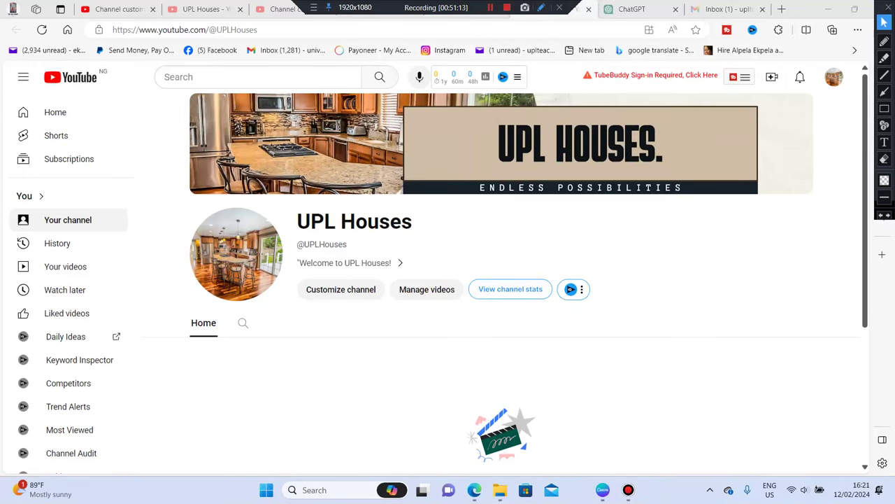
{"action": "scroll", "coordinate": [504, 280], "scroll_direction": "down", "scroll_amount": 2}
{"action": "scroll", "coordinate": [504, 280], "scroll_direction": "up", "scroll_amount": 2}
{"action": "left_click", "coordinate": [834, 77]}
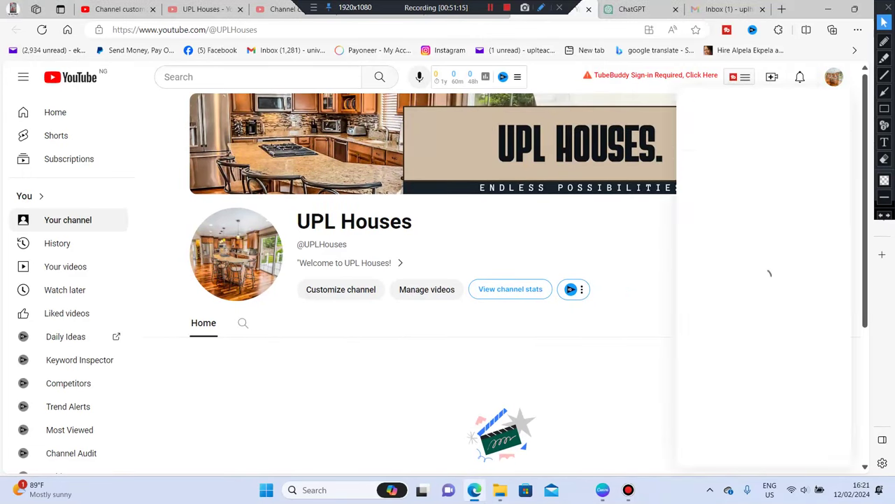
{"action": "left_click", "coordinate": [716, 114]}
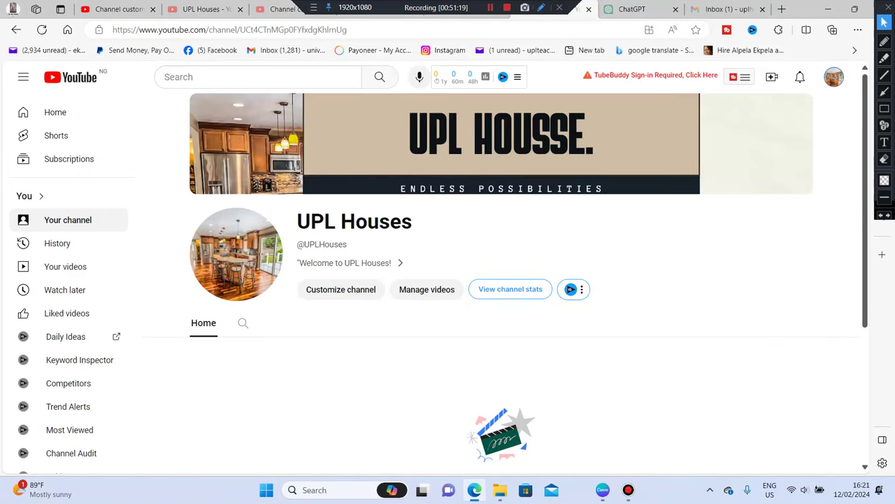
{"action": "left_click", "coordinate": [344, 262]}
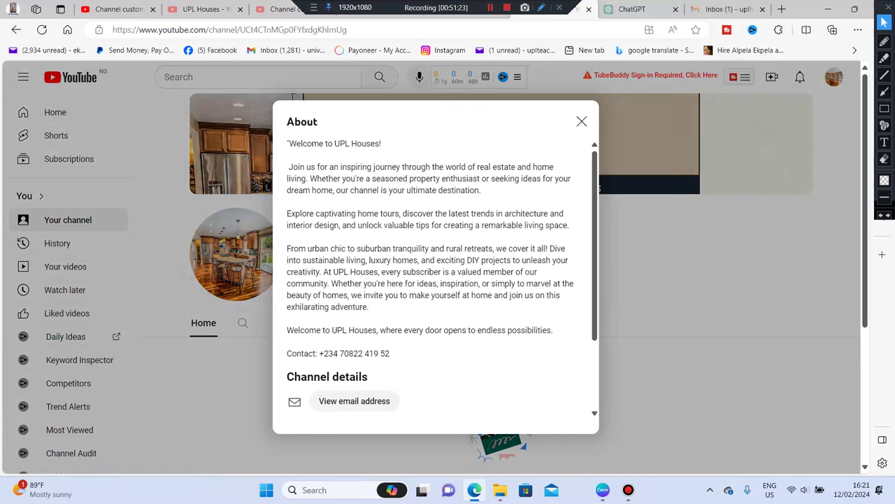
{"action": "scroll", "coordinate": [434, 280], "scroll_direction": "down", "scroll_amount": 1}
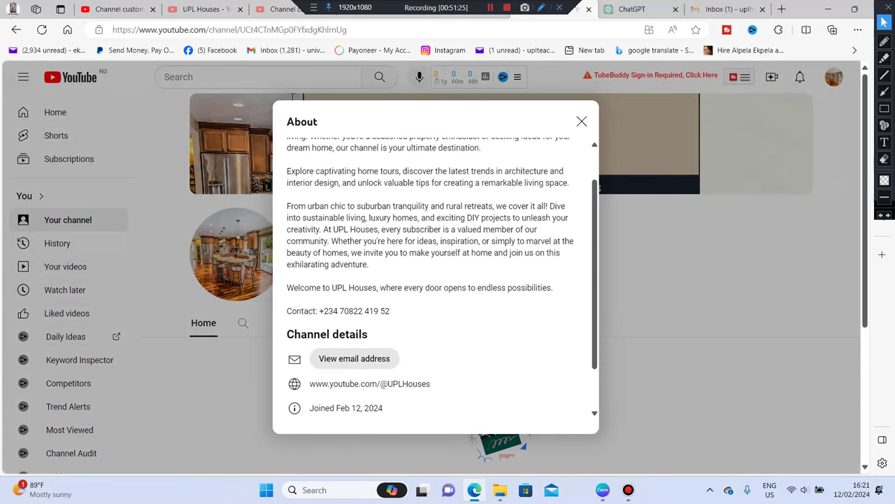
{"action": "scroll", "coordinate": [434, 280], "scroll_direction": "down", "scroll_amount": 1}
{"action": "left_click", "coordinate": [354, 316]}
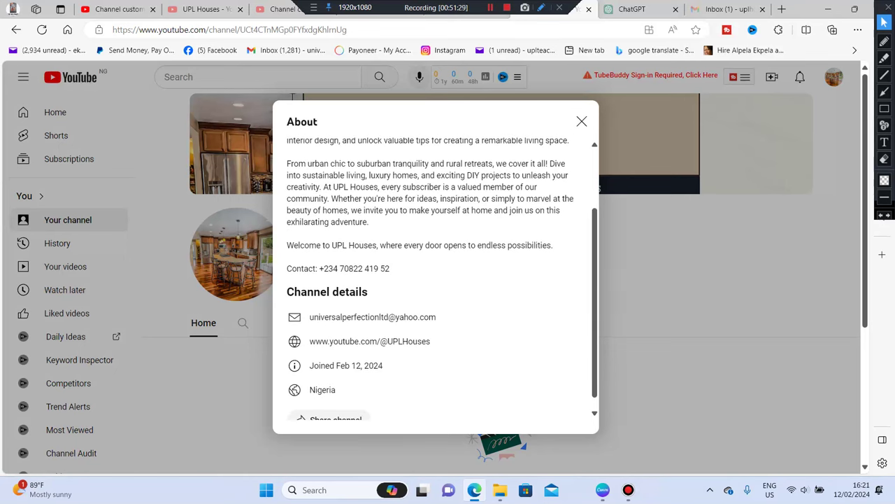
{"action": "scroll", "coordinate": [434, 280], "scroll_direction": "down", "scroll_amount": 1}
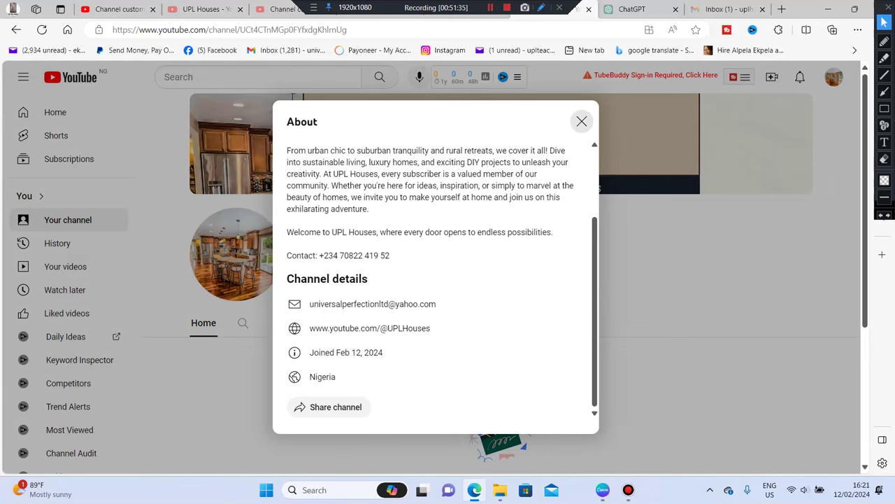
{"action": "left_click", "coordinate": [581, 121]}
{"action": "scroll", "coordinate": [581, 121], "scroll_direction": "down", "scroll_amount": 3}
{"action": "scroll", "coordinate": [501, 280], "scroll_direction": "up", "scroll_amount": 3}
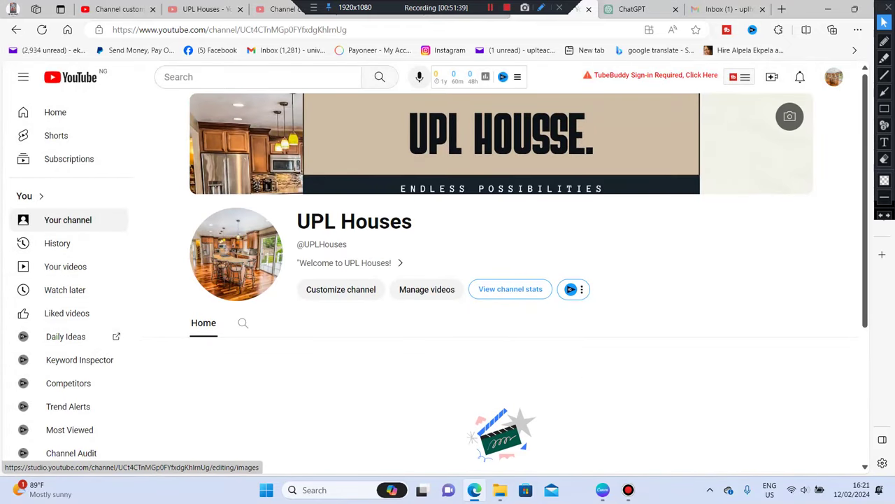
From a new tab, go through YouTube Studio and the UPL Houses channel page to Customize channel
{"action": "left_click", "coordinate": [426, 289]}
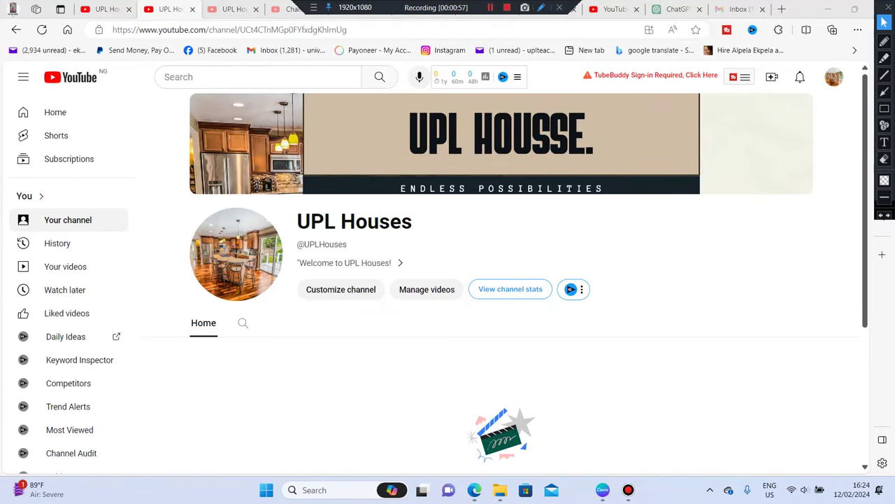
{"action": "left_click", "coordinate": [834, 77]}
{"action": "left_click", "coordinate": [702, 224]}
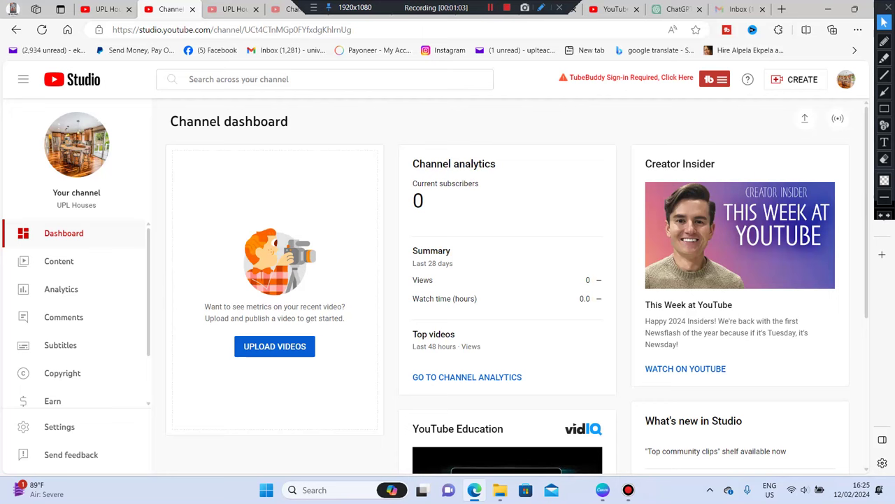
{"action": "scroll", "coordinate": [63, 280], "scroll_direction": "down", "scroll_amount": 3}
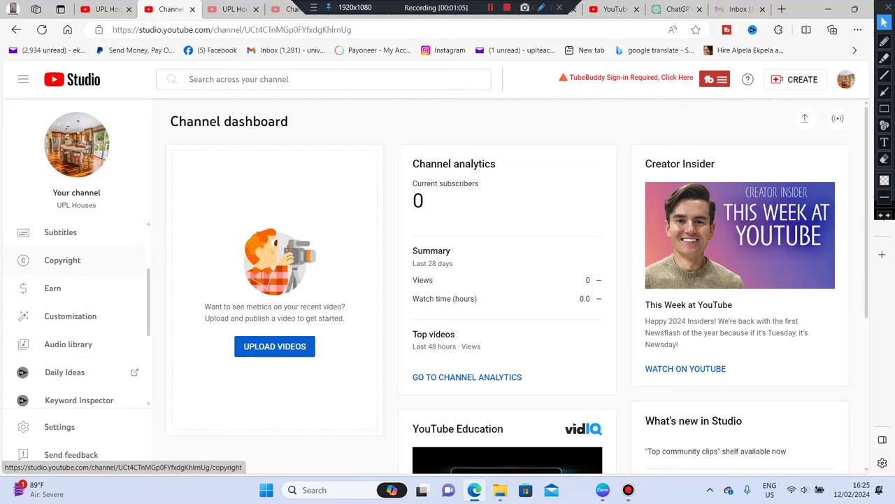
{"action": "scroll", "coordinate": [70, 315], "scroll_direction": "up", "scroll_amount": 3}
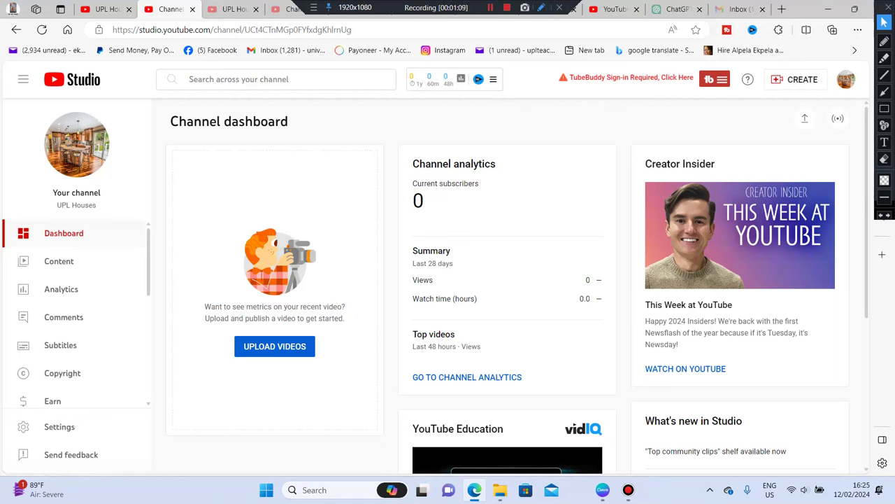
{"action": "left_click", "coordinate": [846, 79]}
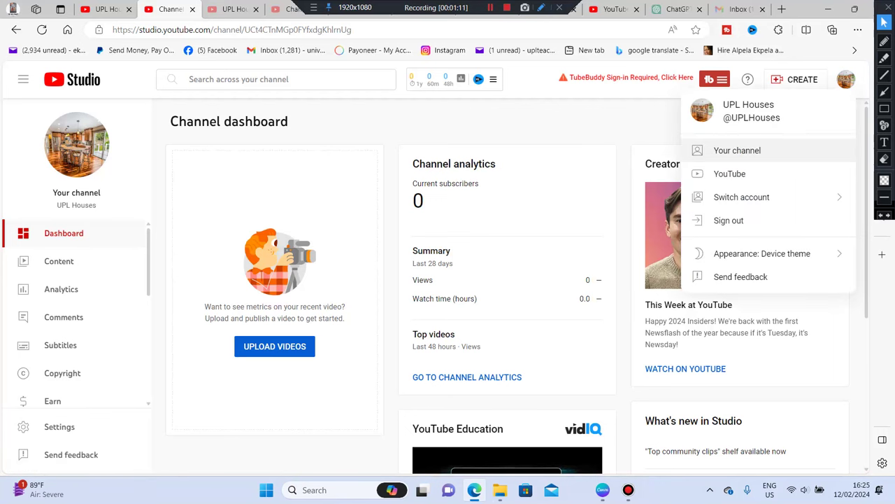
{"action": "left_click", "coordinate": [737, 150]}
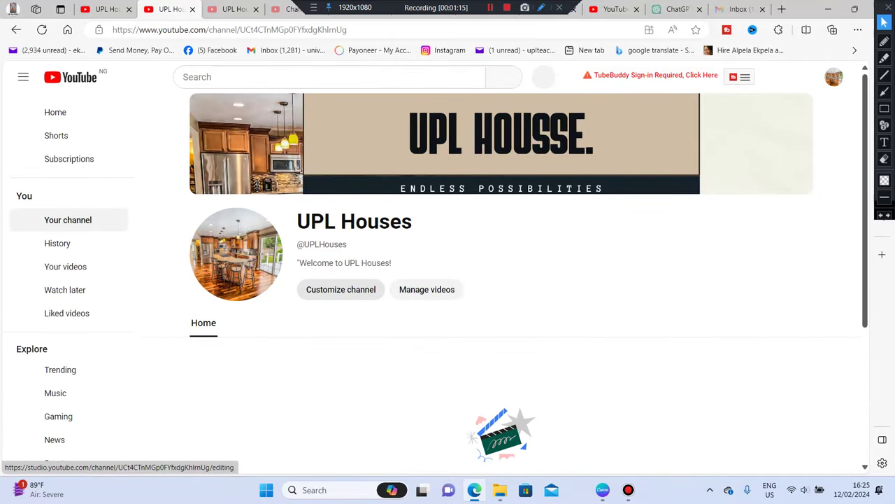
{"action": "left_click", "coordinate": [341, 289]}
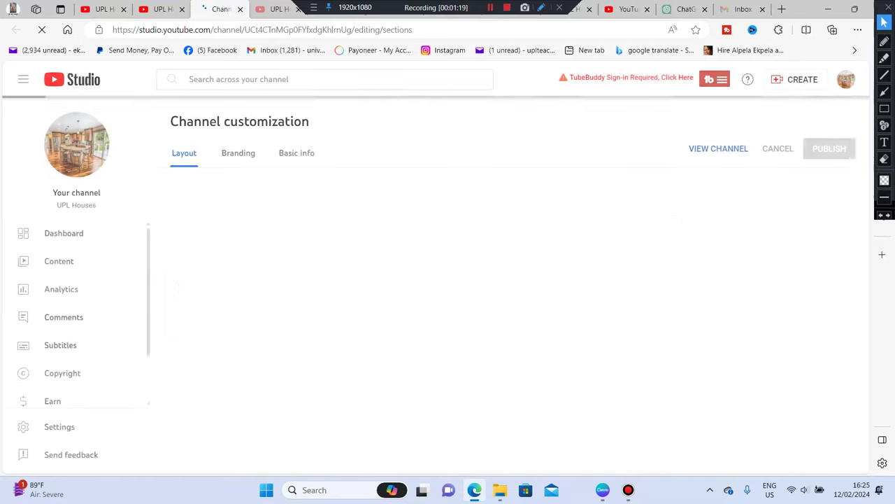
Add a new empty link row under Links on the Basic info tab
{"action": "left_click", "coordinate": [297, 153]}
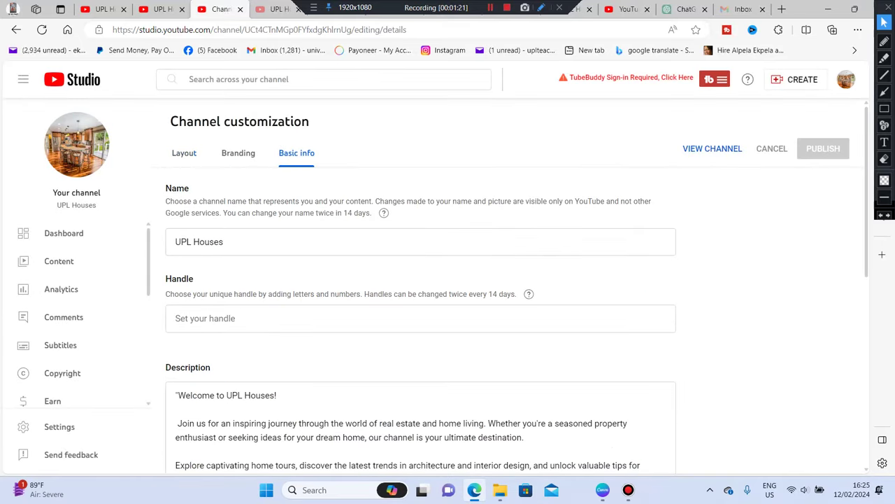
{"action": "scroll", "coordinate": [419, 294], "scroll_direction": "down", "scroll_amount": 6}
{"action": "scroll", "coordinate": [420, 303], "scroll_direction": "down", "scroll_amount": 1}
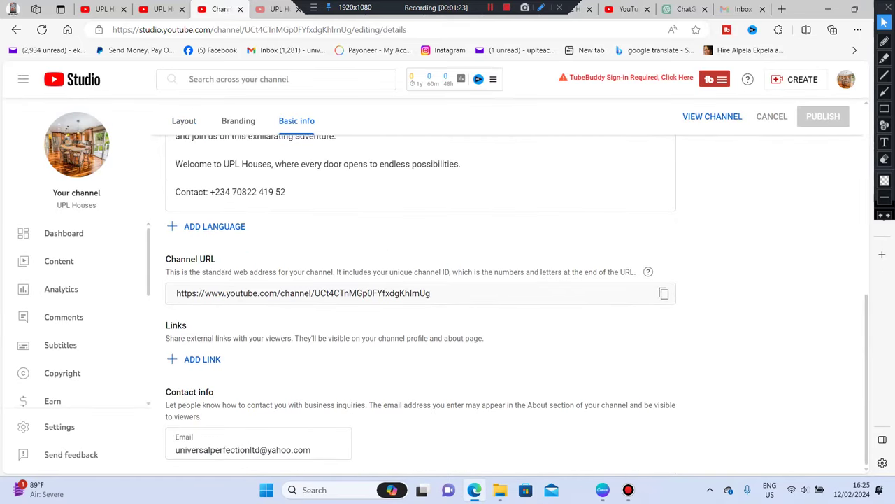
{"action": "left_click", "coordinate": [202, 359]}
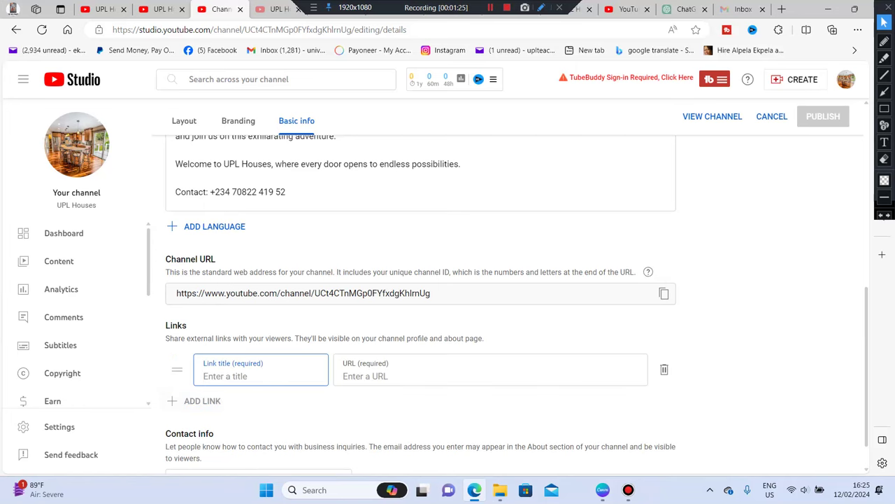
{"action": "scroll", "coordinate": [419, 293], "scroll_direction": "up", "scroll_amount": 10}
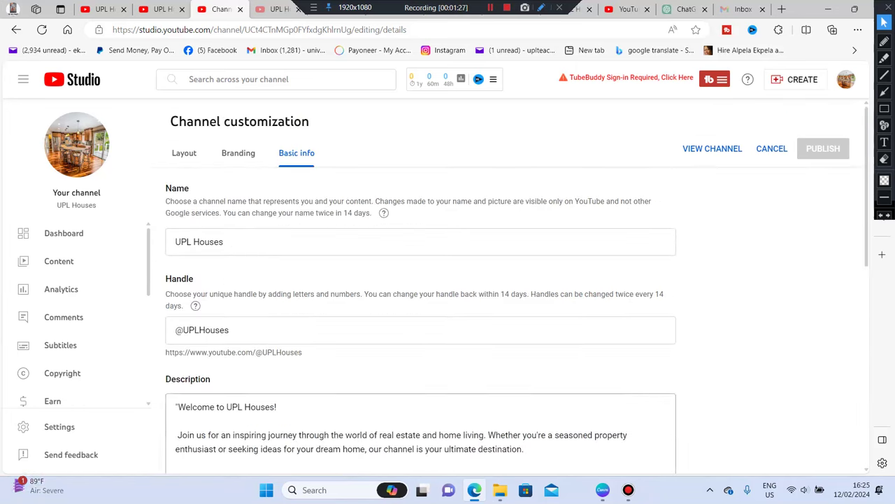
{"action": "scroll", "coordinate": [419, 301], "scroll_direction": "down", "scroll_amount": 5}
{"action": "scroll", "coordinate": [419, 301], "scroll_direction": "up", "scroll_amount": 5}
{"action": "scroll", "coordinate": [419, 300], "scroll_direction": "down", "scroll_amount": 2}
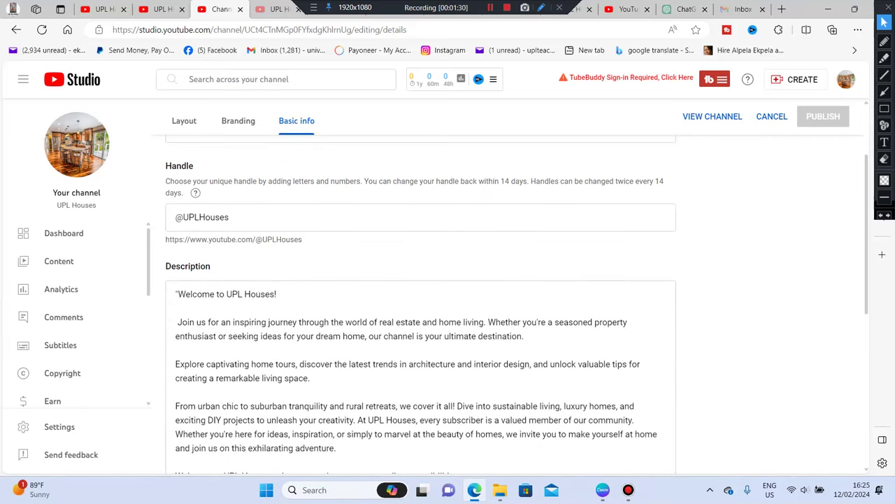
{"action": "left_click_drag", "start_coordinate": [165, 239], "coordinate": [302, 240]}
{"action": "key", "text": "ctrl+c"}
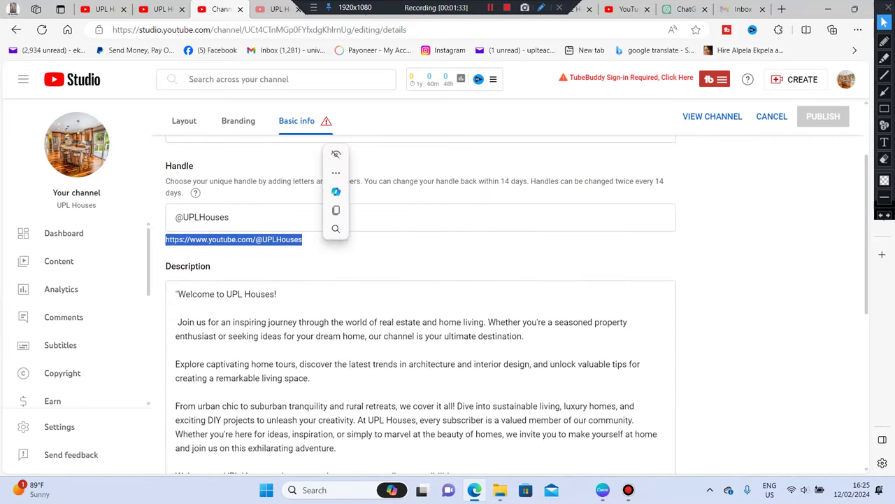
{"action": "right_click", "coordinate": [294, 239]}
Load the pasted handle URL in the address bar, leaving the unsaved customization page
{"action": "right_click", "coordinate": [415, 32]}
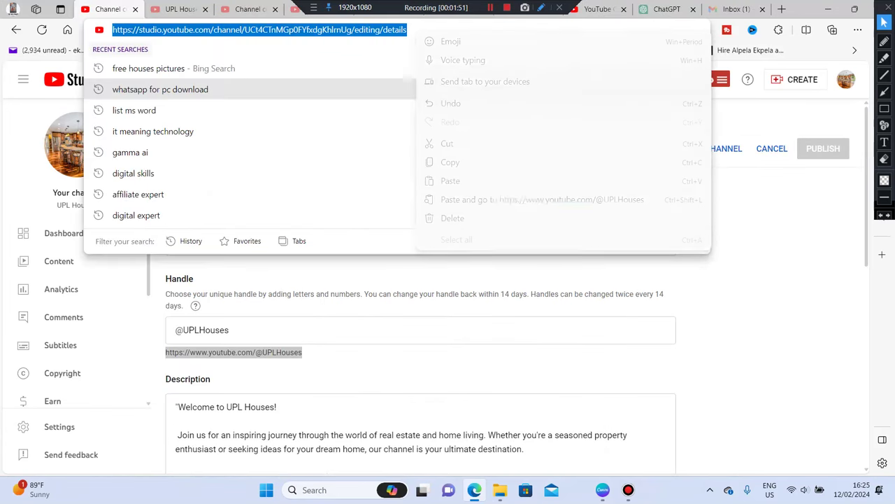
{"action": "left_click", "coordinate": [451, 180]}
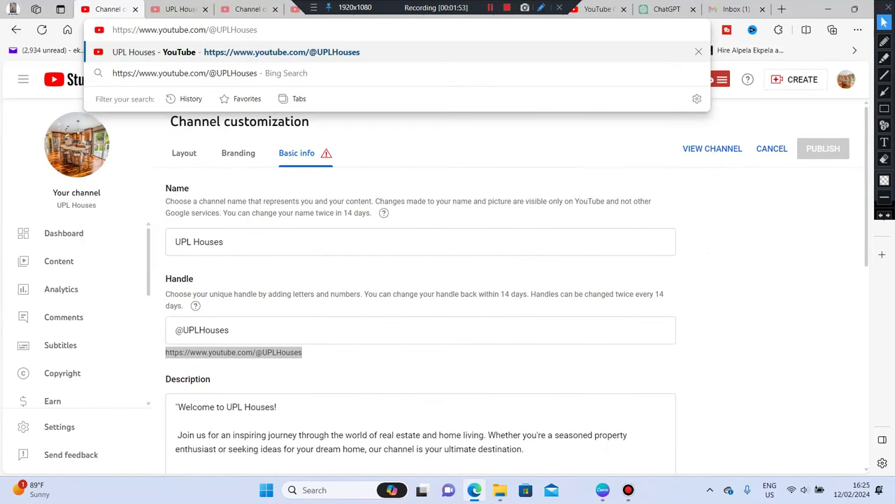
{"action": "key", "text": "Return"}
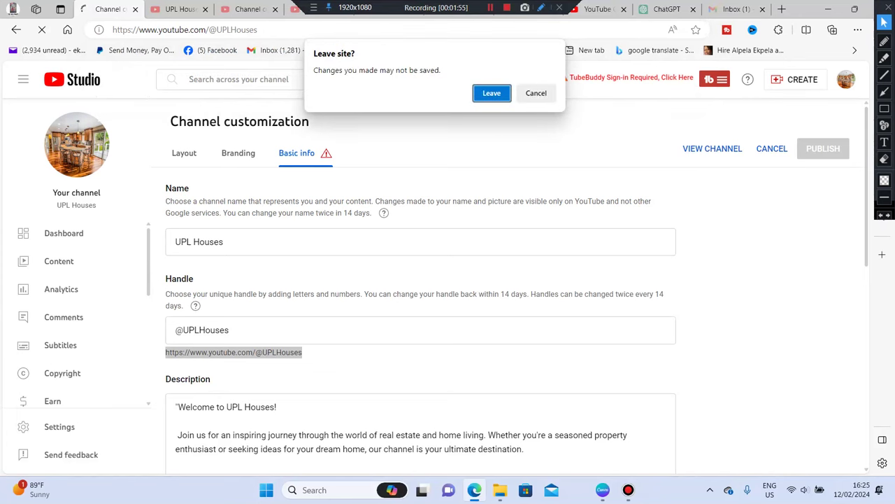
{"action": "key", "text": "Return"}
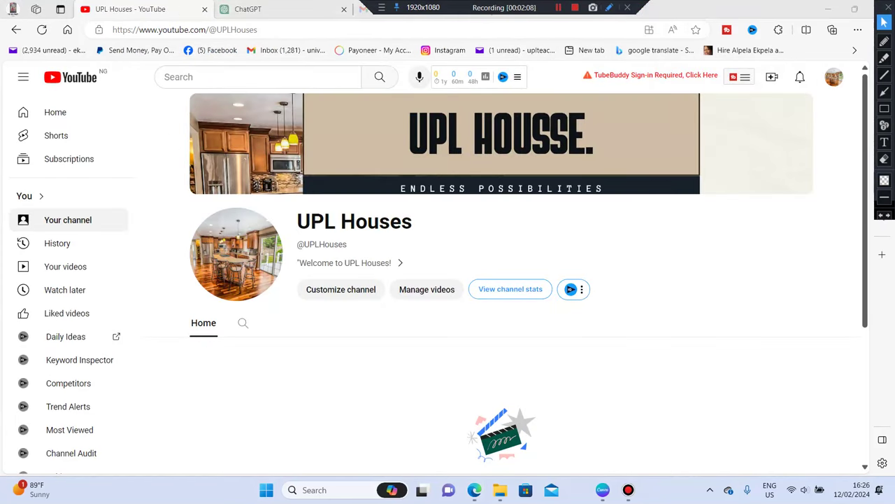
{"action": "key", "text": "ctrl+l"}
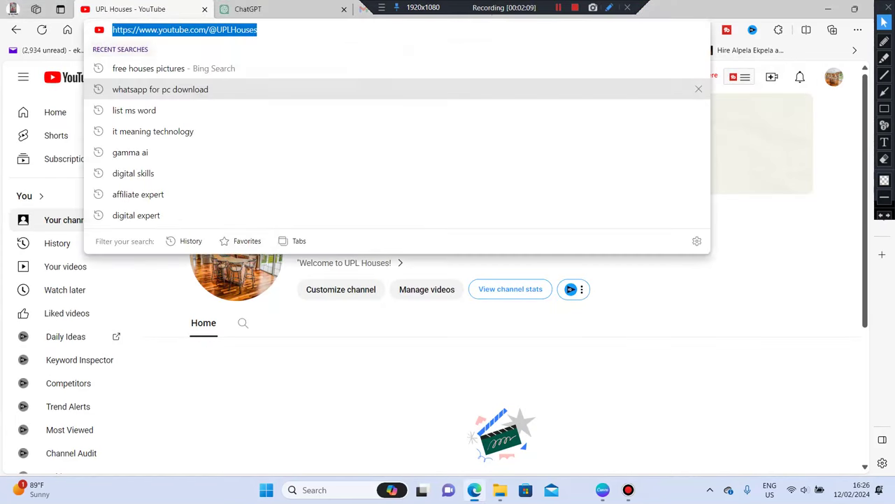
{"action": "left_click", "coordinate": [258, 29]}
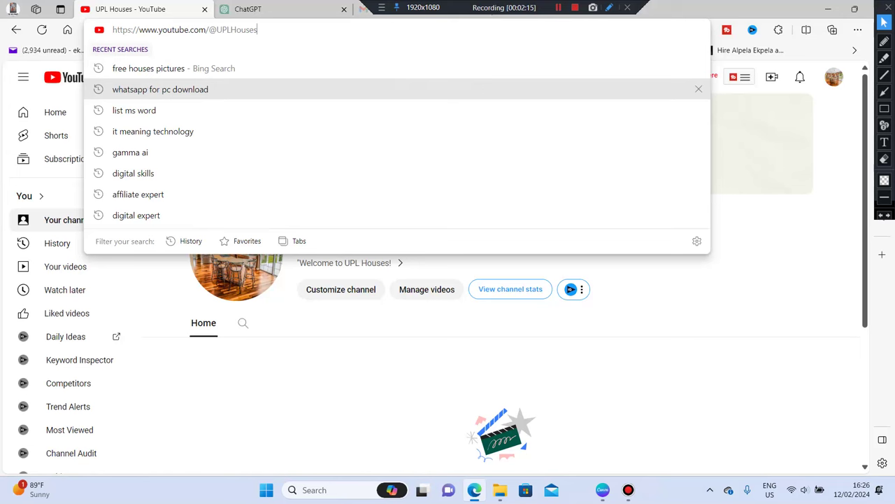
{"action": "type", "text": "/"}
{"action": "key", "text": "BackSpace"}
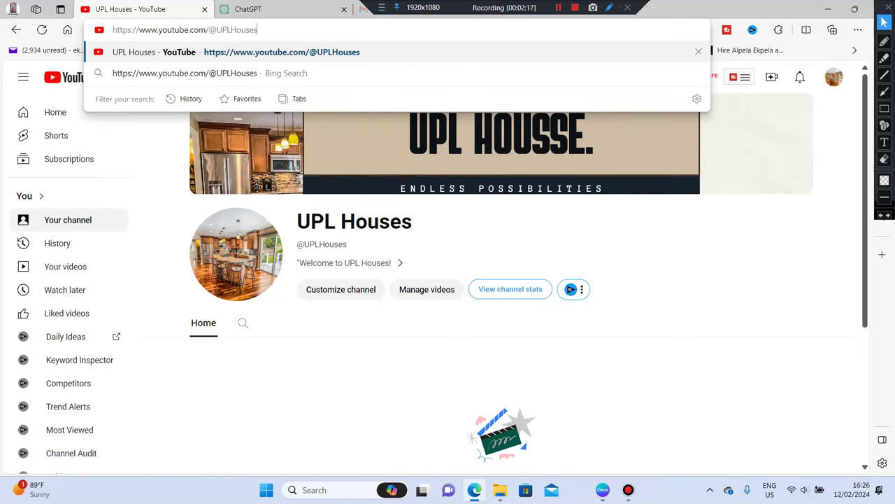
{"action": "key", "text": "Escape"}
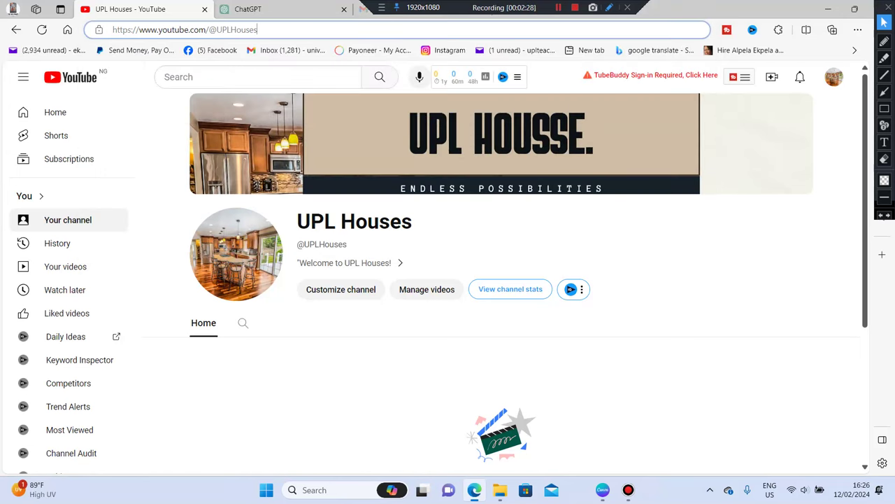
{"action": "type", "text": "?"}
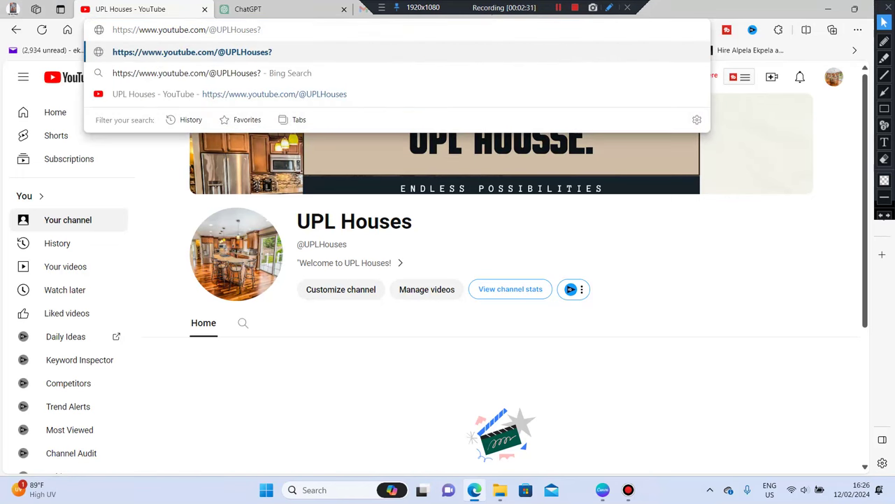
{"action": "type", "text": "sub"}
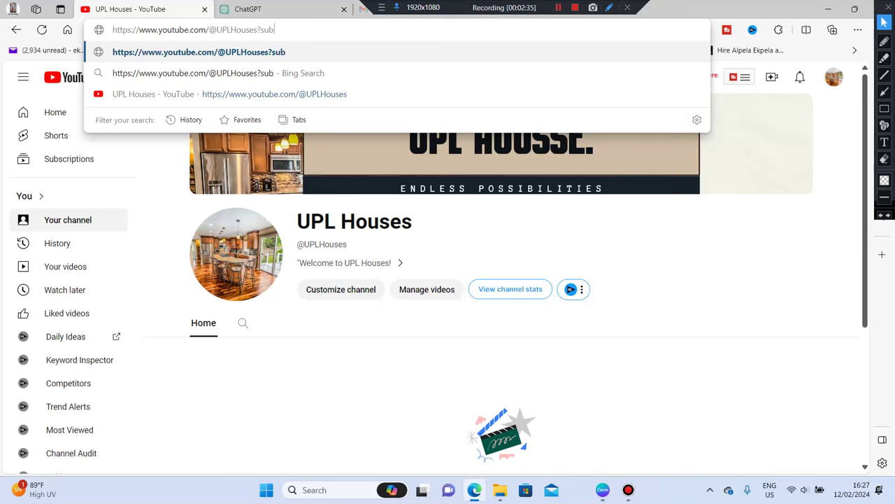
{"action": "type", "text": "-"}
{"action": "key", "text": "BackSpace"}
{"action": "type", "text": "_"}
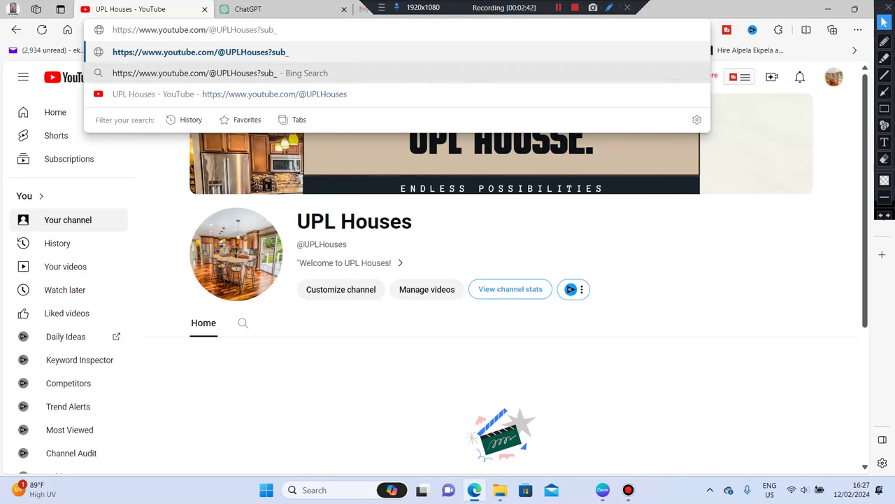
{"action": "type", "text": "con"}
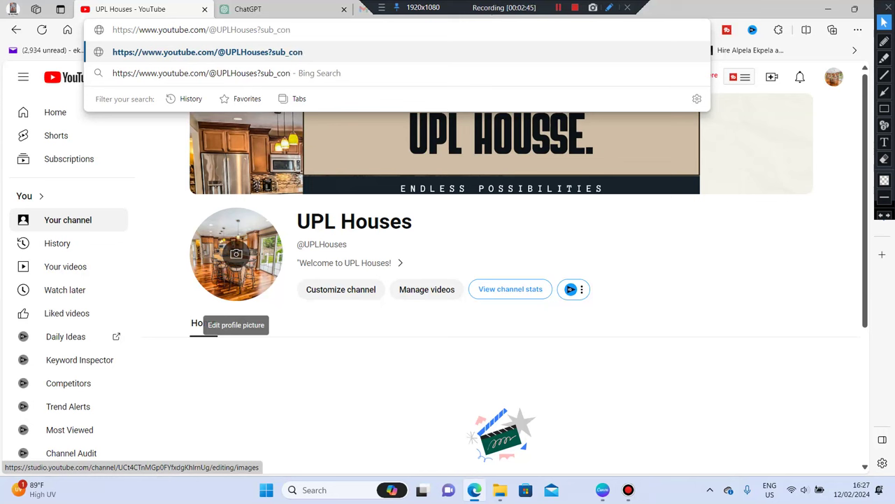
{"action": "type", "text": "firm"}
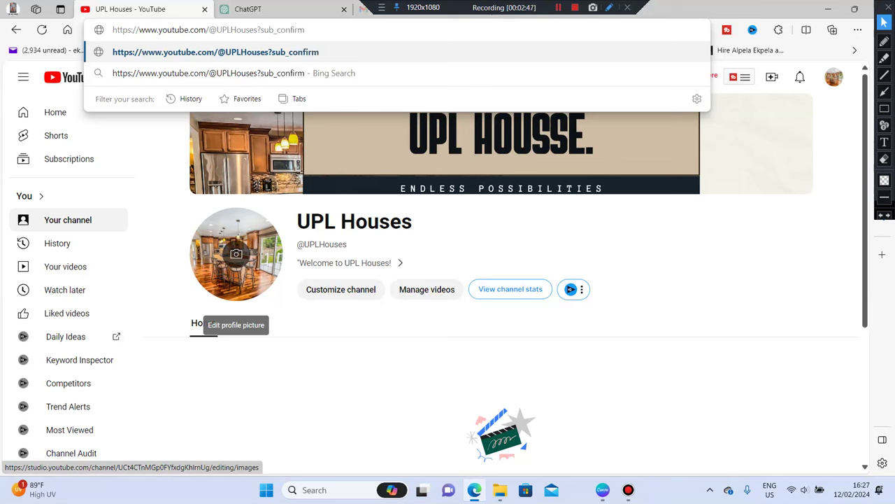
{"action": "type", "text": "ation"}
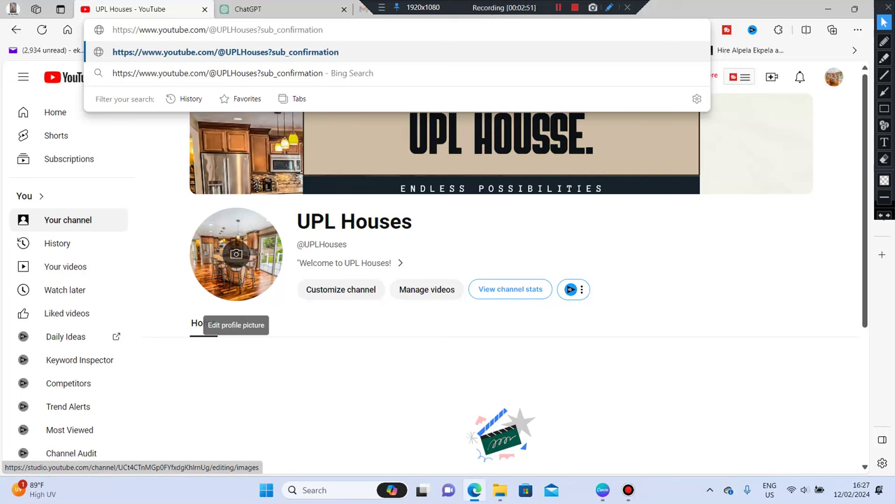
{"action": "type", "text": "+"}
{"action": "key", "text": "BackSpace"}
{"action": "type", "text": "=1"}
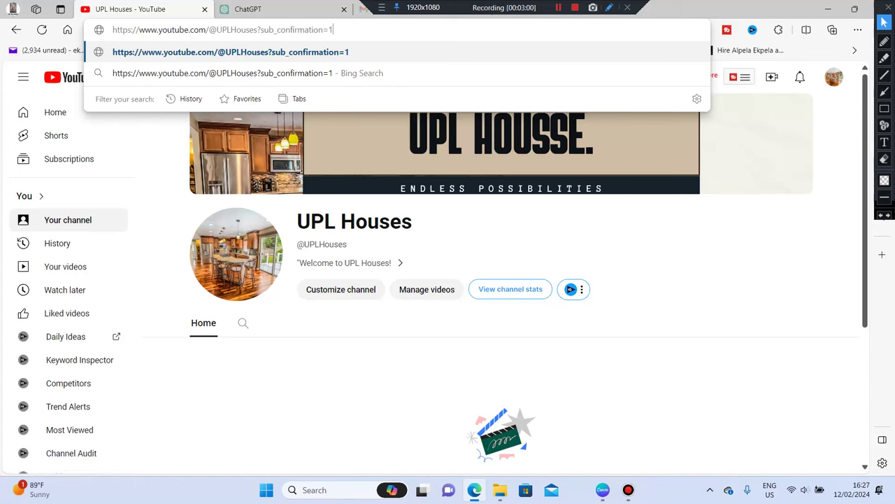
Copy the full sub_confirmation subscribe URL from the address bar
{"action": "left_click", "coordinate": [559, 7]}
{"action": "left_click", "coordinate": [559, 7]}
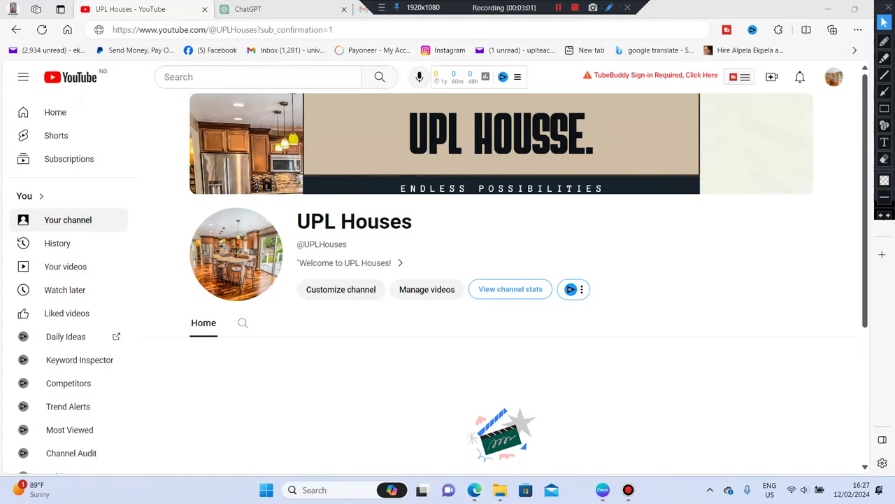
{"action": "left_click_drag", "start_coordinate": [335, 30], "coordinate": [112, 29]}
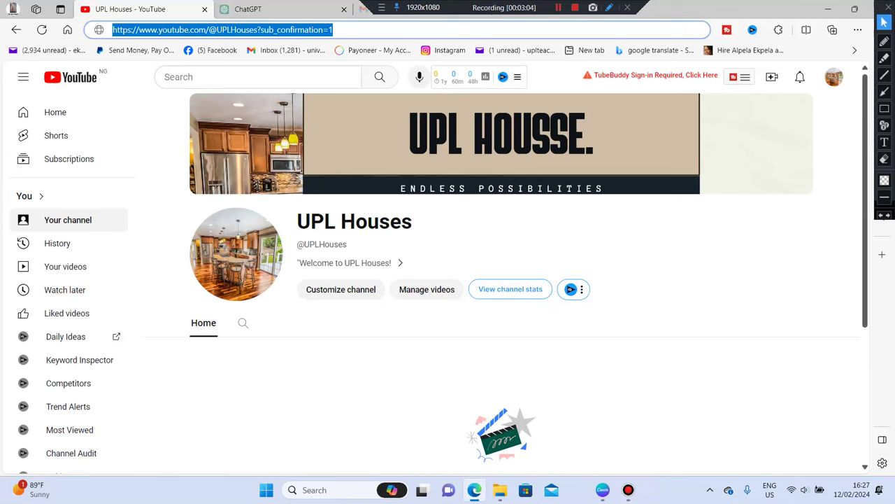
{"action": "right_click", "coordinate": [147, 29]}
{"action": "left_click", "coordinate": [179, 159]}
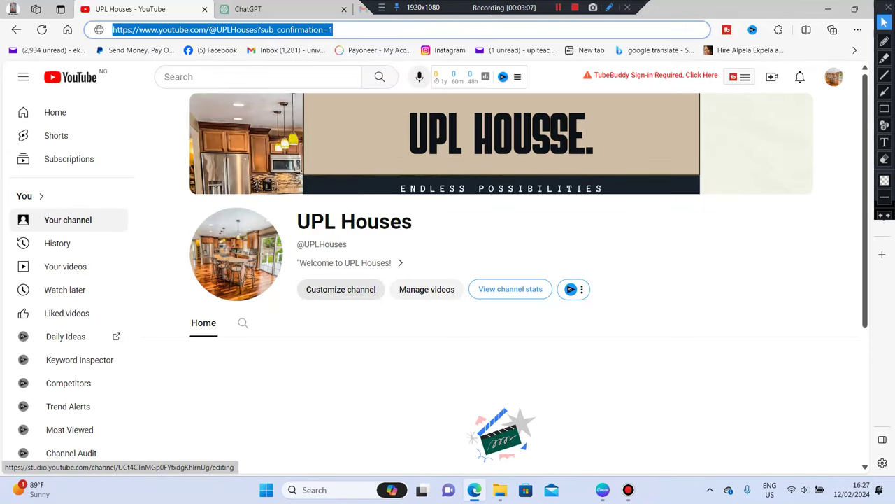
Reopen channel customization in a new tab on the Basic info tab
{"action": "left_click", "coordinate": [341, 288]}
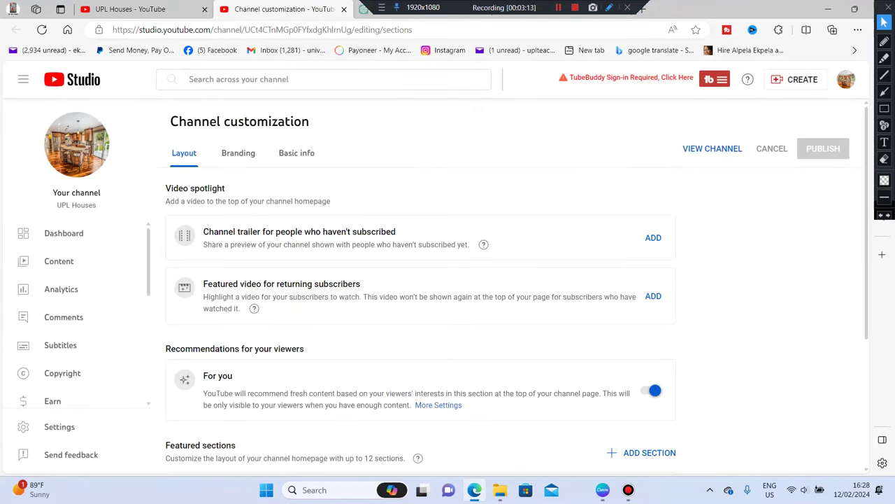
{"action": "scroll", "coordinate": [419, 315], "scroll_direction": "down", "scroll_amount": 2}
{"action": "scroll", "coordinate": [419, 315], "scroll_direction": "up", "scroll_amount": 2}
{"action": "left_click", "coordinate": [297, 153]}
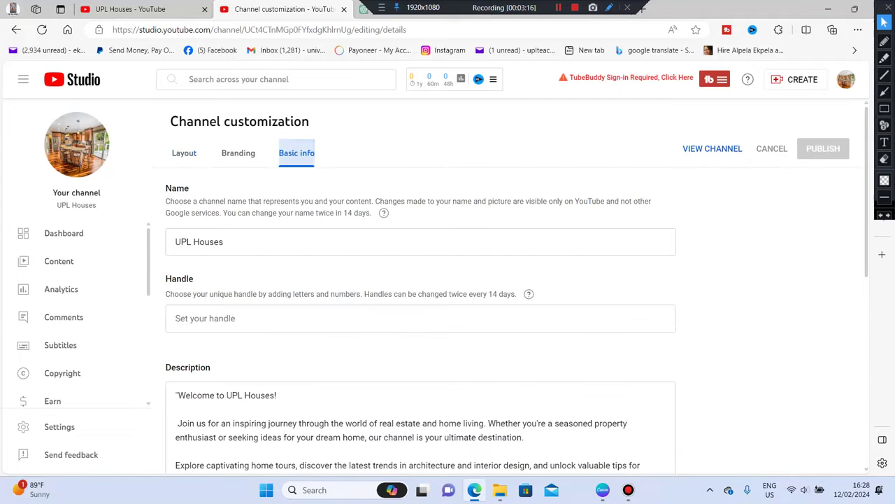
{"action": "scroll", "coordinate": [420, 315], "scroll_direction": "down", "scroll_amount": 2}
{"action": "scroll", "coordinate": [419, 315], "scroll_direction": "up", "scroll_amount": 2}
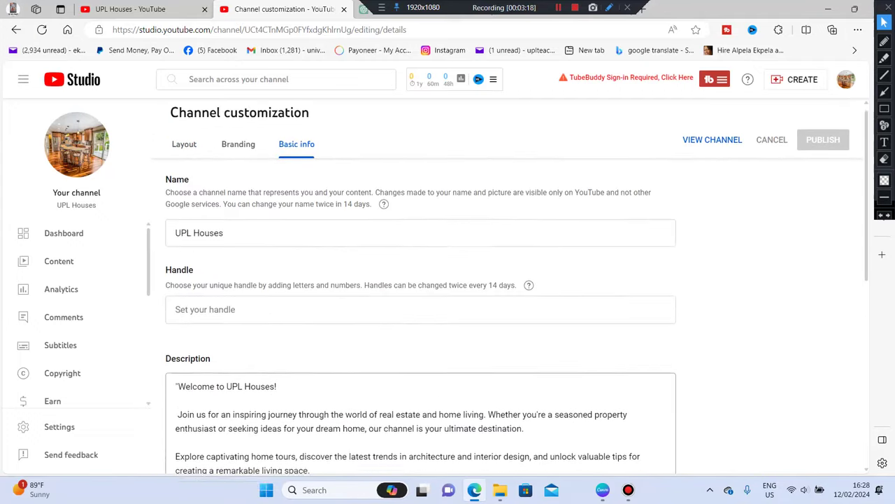
{"action": "scroll", "coordinate": [420, 315], "scroll_direction": "down", "scroll_amount": 5}
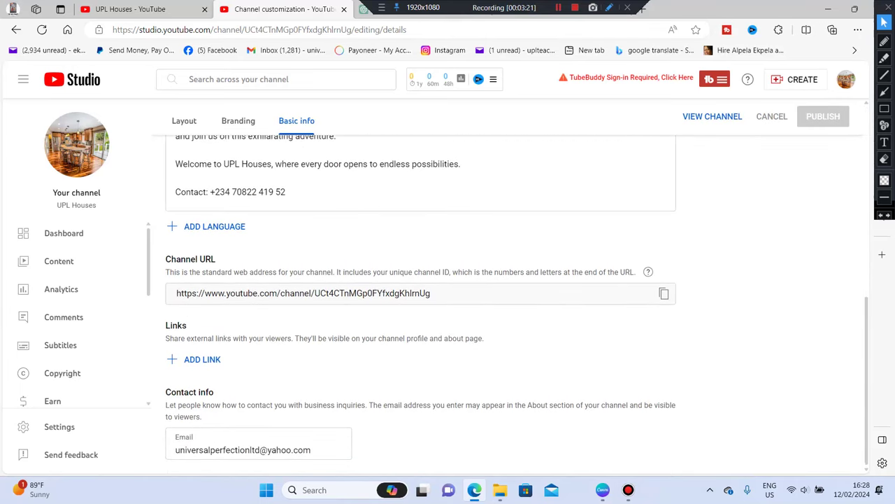
Add a link titled Subscribe with the pasted sub_confirmation URL and publish
{"action": "left_click", "coordinate": [202, 359]}
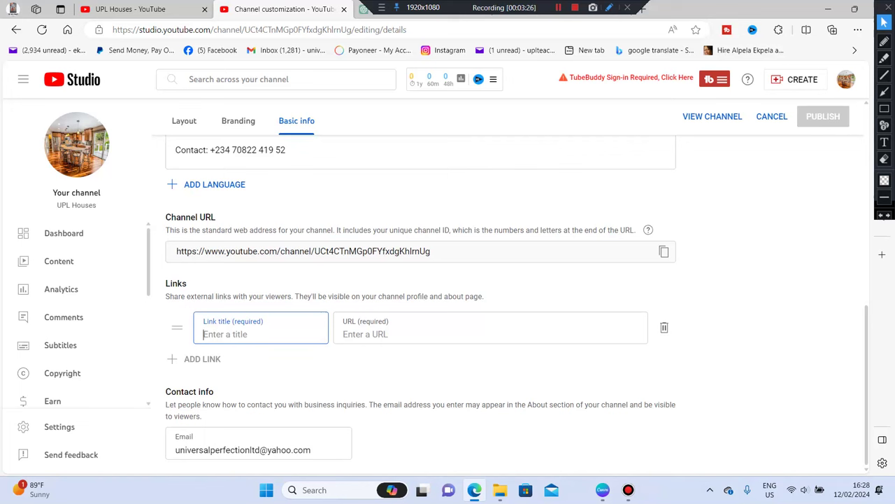
{"action": "type", "text": "Subscribe"}
{"action": "left_click", "coordinate": [419, 334]}
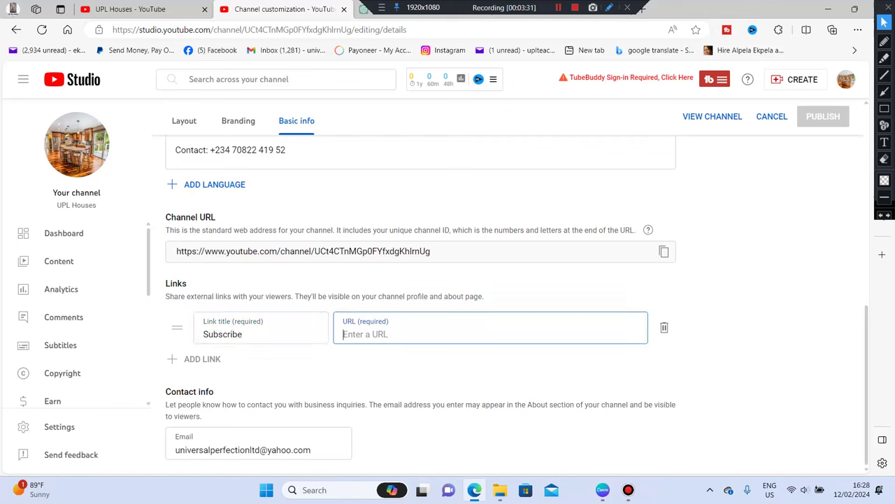
{"action": "right_click", "coordinate": [390, 330]}
{"action": "left_click", "coordinate": [420, 217]}
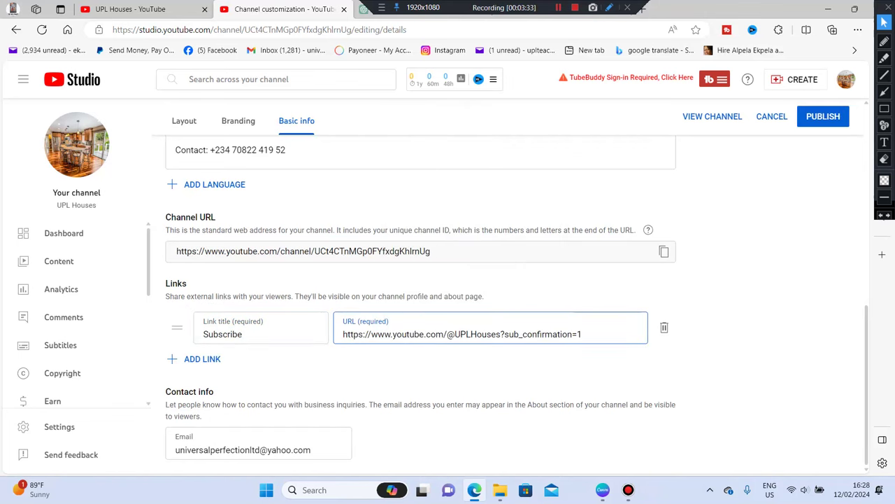
{"action": "left_click", "coordinate": [823, 116]}
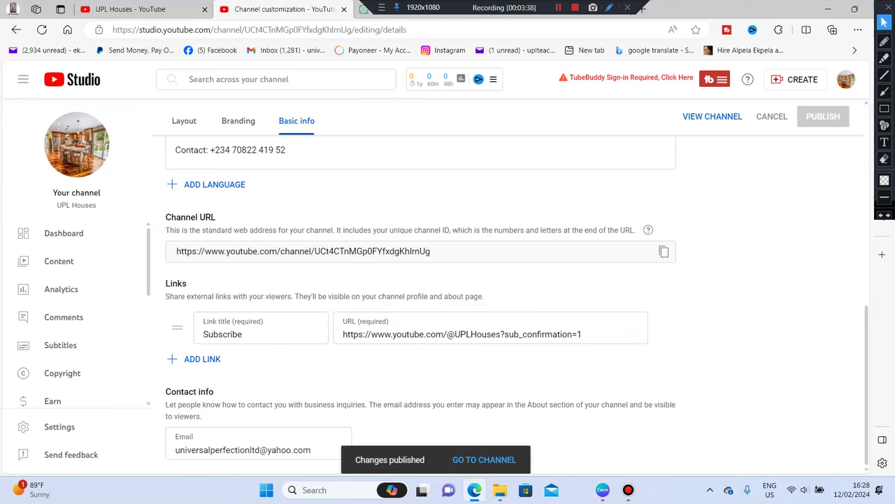
View the channel, test its sub_confirmation header link, and dismiss the self-subscription error
{"action": "left_click", "coordinate": [712, 117]}
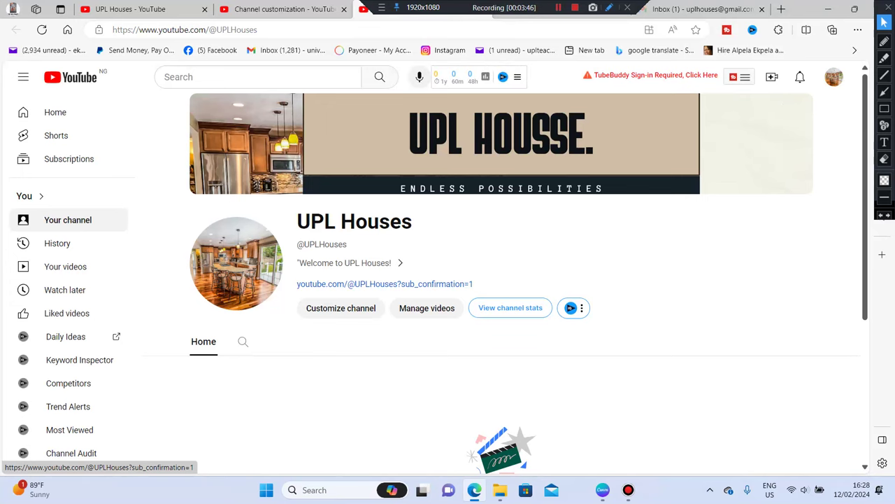
{"action": "left_click", "coordinate": [385, 283]}
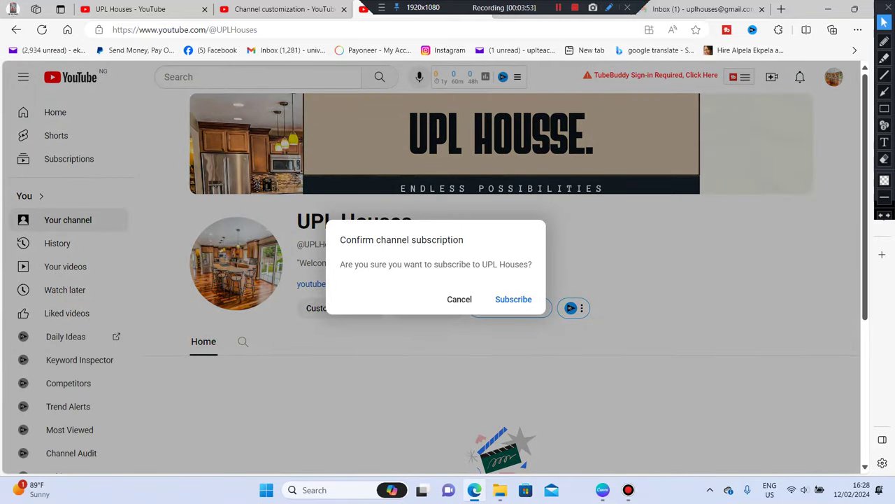
{"action": "left_click", "coordinate": [514, 298]}
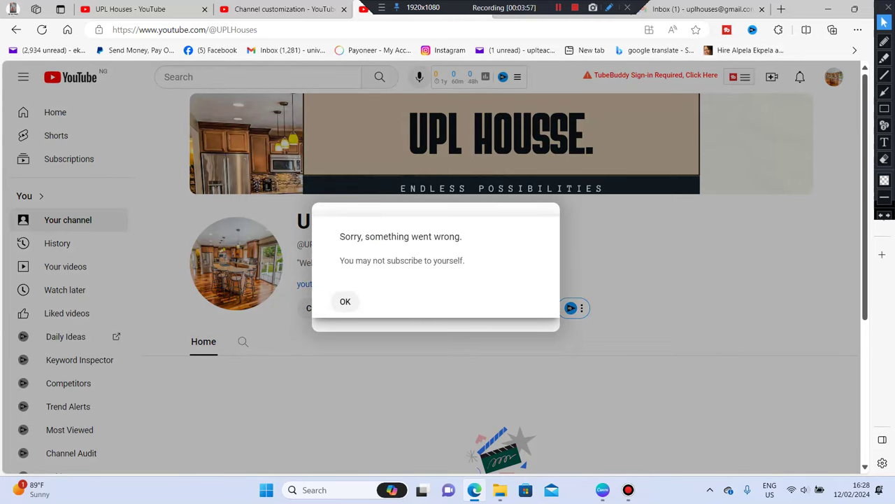
{"action": "key", "text": "Return"}
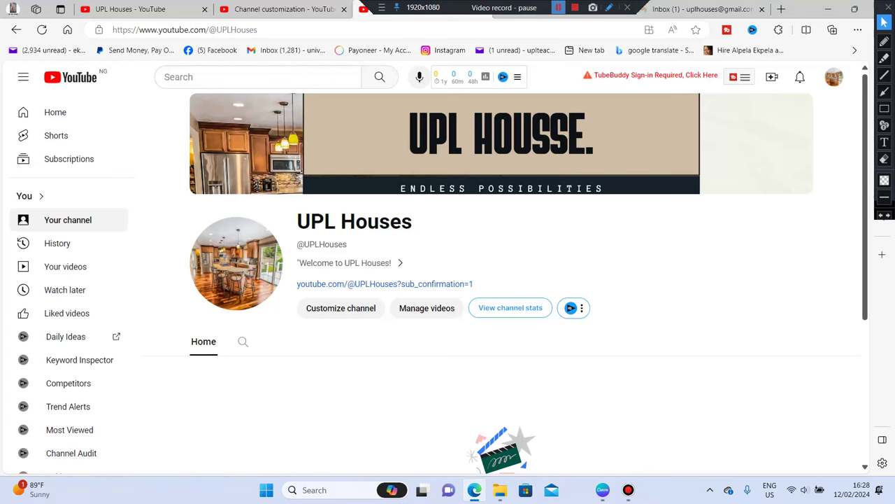
{"action": "scroll", "coordinate": [501, 280], "scroll_direction": "down", "scroll_amount": 3}
{"action": "scroll", "coordinate": [501, 280], "scroll_direction": "up", "scroll_amount": 3}
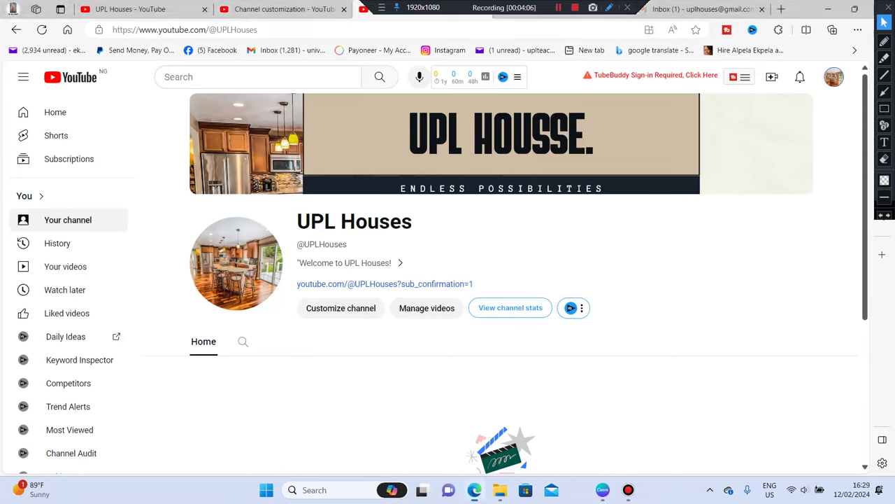
Copy the channel page address and load it in a fresh browser tab
{"action": "left_click", "coordinate": [834, 77]}
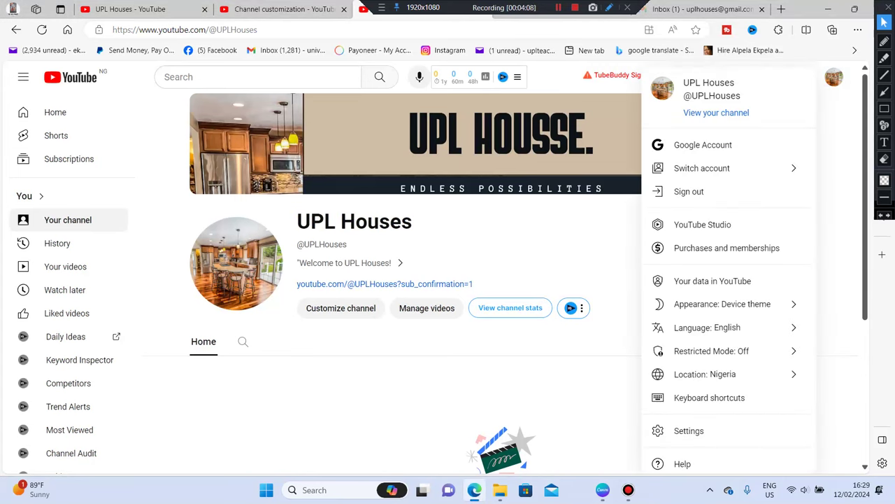
{"action": "key", "text": "ctrl+l"}
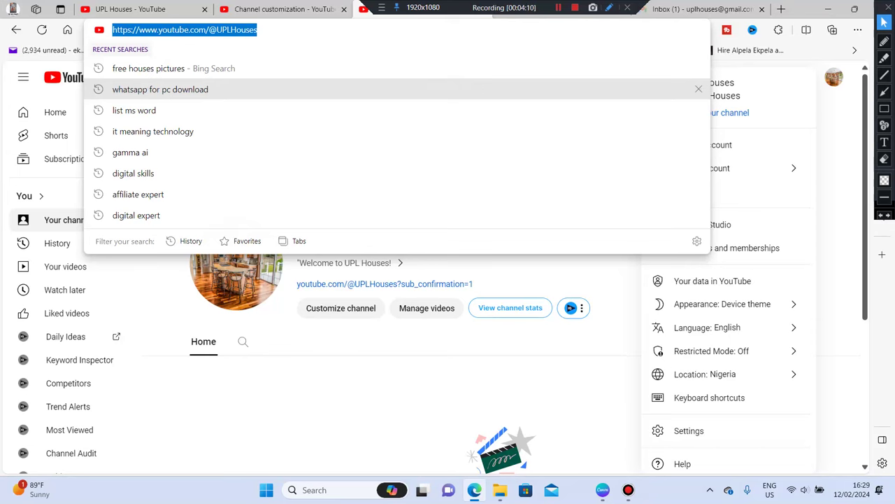
{"action": "right_click", "coordinate": [190, 30]}
{"action": "left_click", "coordinate": [224, 162]}
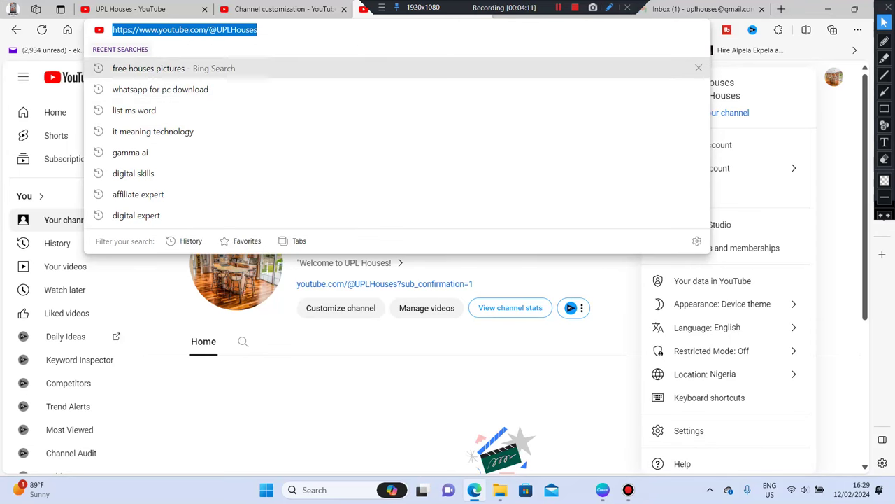
{"action": "left_click", "coordinate": [781, 9]}
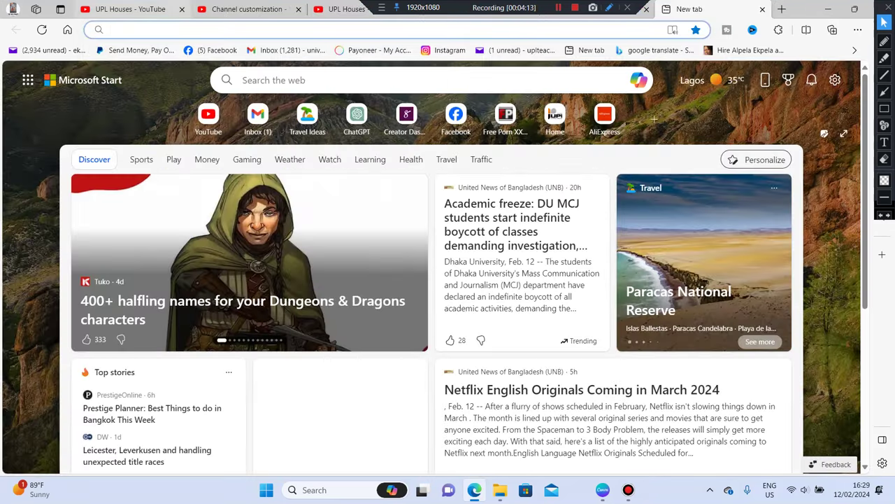
{"action": "right_click", "coordinate": [129, 29]}
{"action": "left_click", "coordinate": [161, 154]}
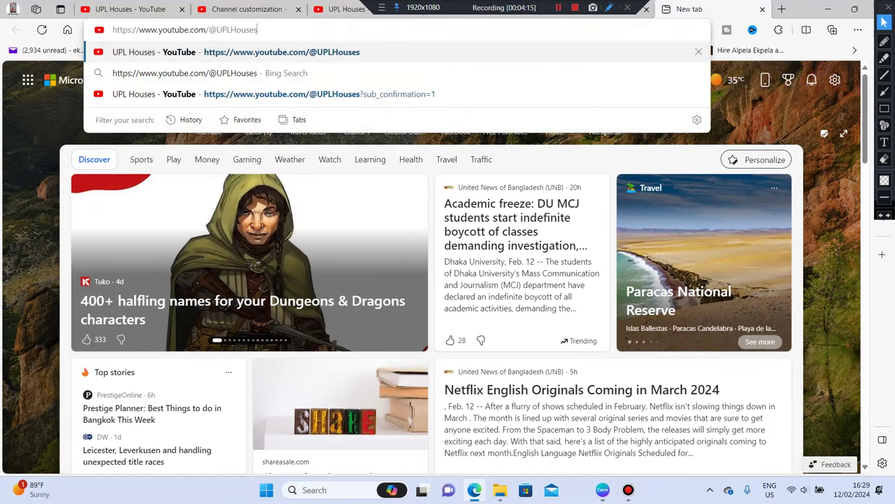
{"action": "key", "text": "Return"}
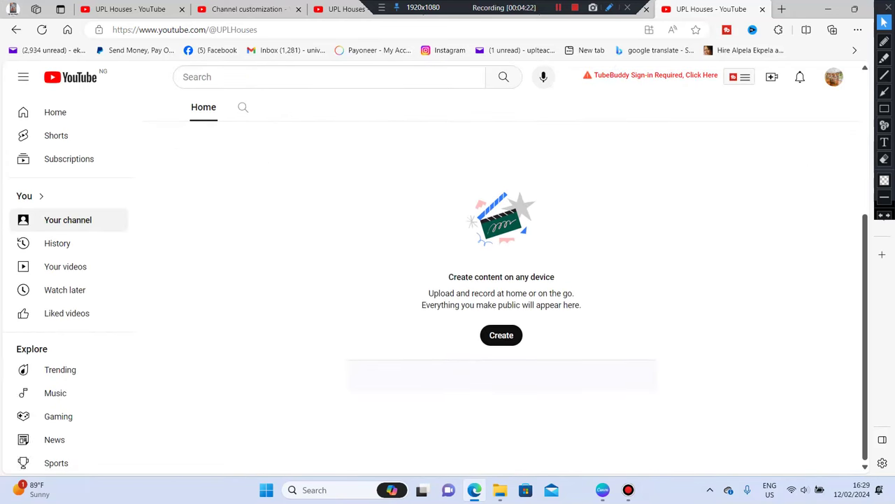
Open the sub_confirmation header link and dismiss the subscription confirmation
{"action": "left_click", "coordinate": [385, 284]}
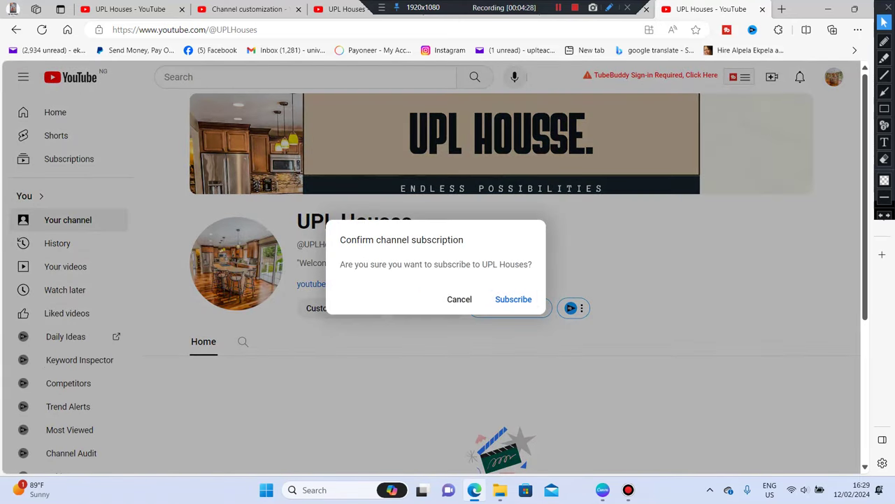
{"action": "key", "text": "Escape"}
{"action": "scroll", "coordinate": [503, 280], "scroll_direction": "down", "scroll_amount": 3}
{"action": "scroll", "coordinate": [503, 280], "scroll_direction": "up", "scroll_amount": 3}
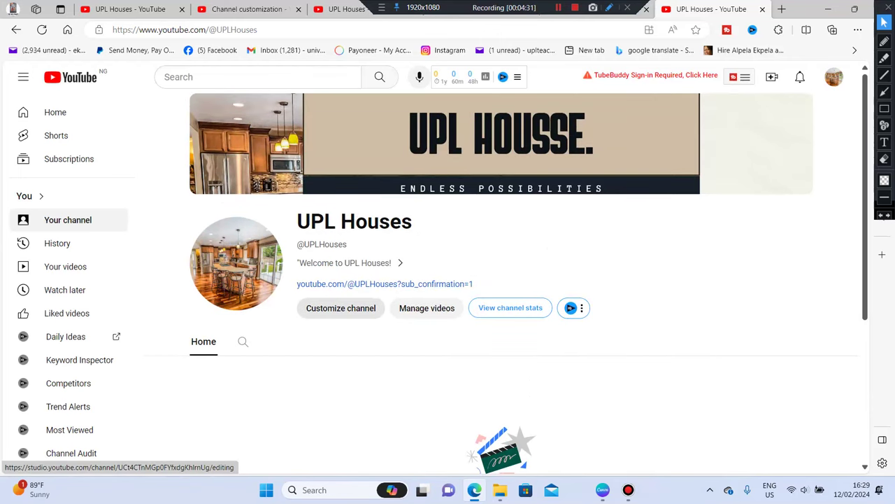
Check the Subscribe link under Basic info Links, then reopen the channel through its header link
{"action": "left_click", "coordinate": [341, 308]}
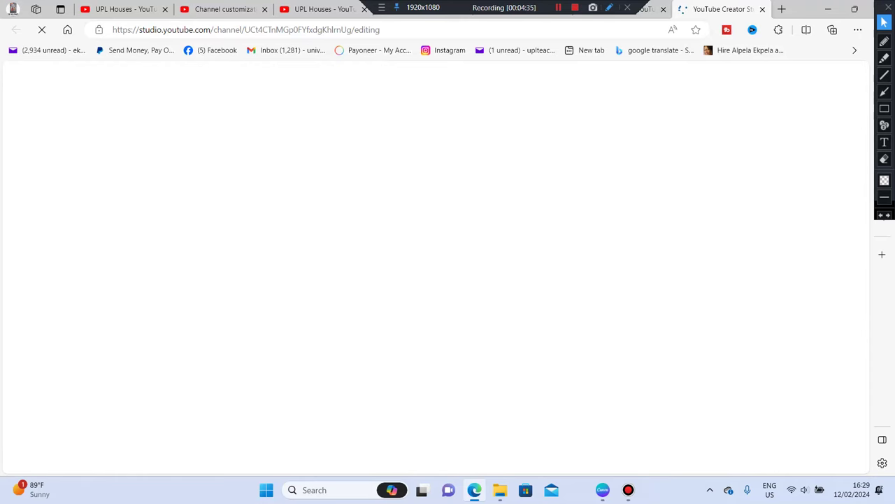
{"action": "scroll", "coordinate": [419, 293], "scroll_direction": "down", "scroll_amount": 3}
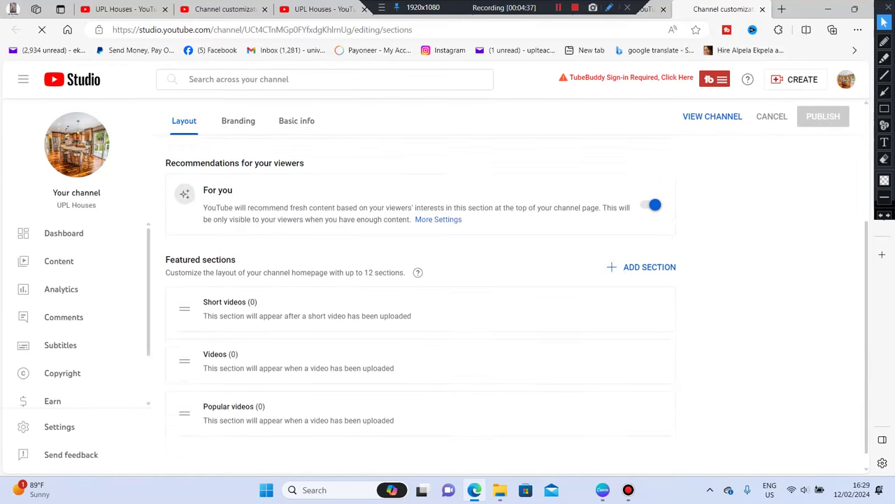
{"action": "scroll", "coordinate": [419, 280], "scroll_direction": "up", "scroll_amount": 3}
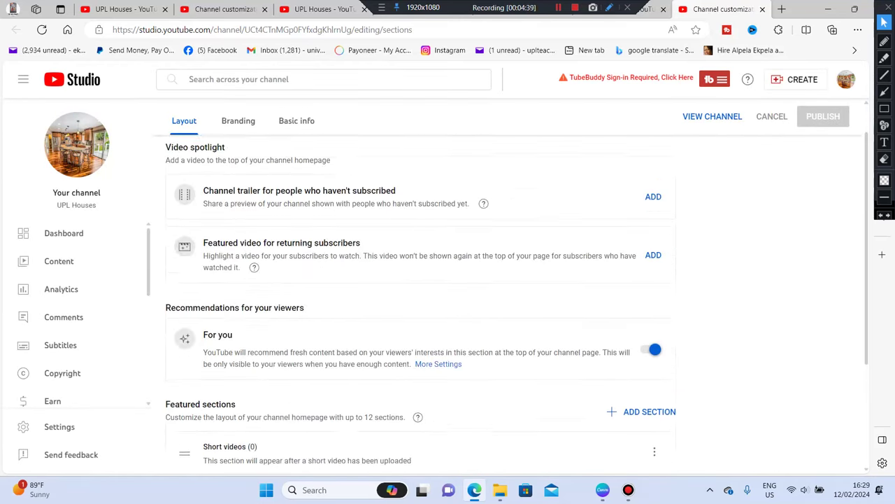
{"action": "left_click", "coordinate": [297, 150]}
{"action": "scroll", "coordinate": [419, 301], "scroll_direction": "down", "scroll_amount": 7}
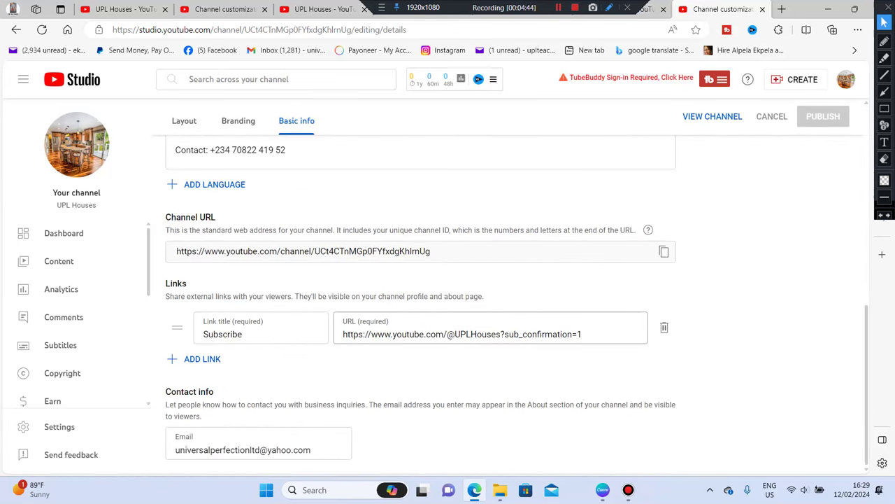
{"action": "scroll", "coordinate": [489, 329], "scroll_direction": "up", "scroll_amount": 5}
{"action": "left_click", "coordinate": [712, 116]}
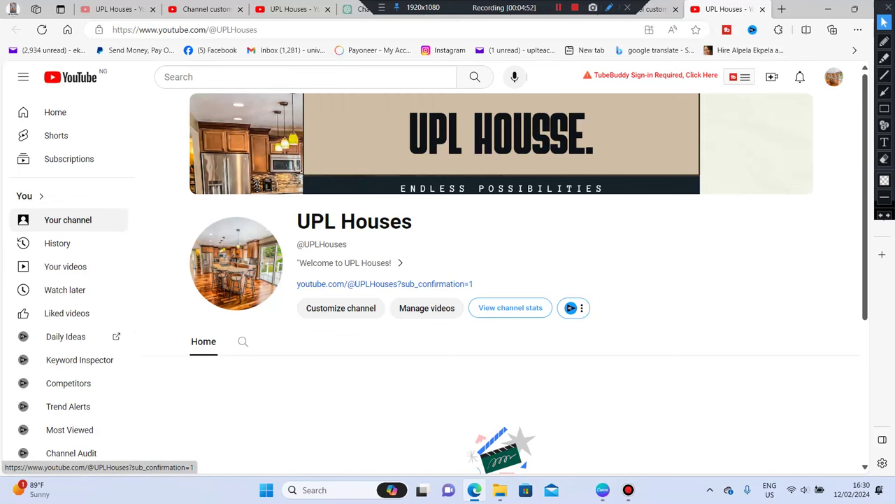
{"action": "left_click", "coordinate": [385, 283]}
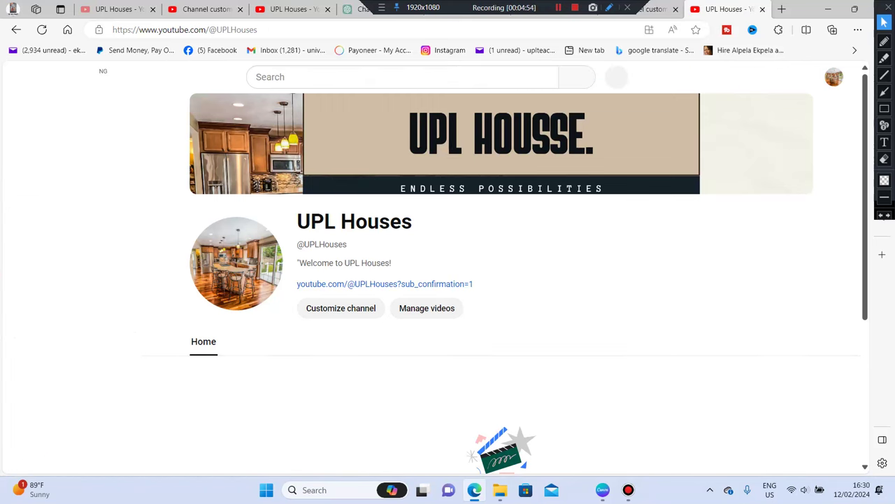
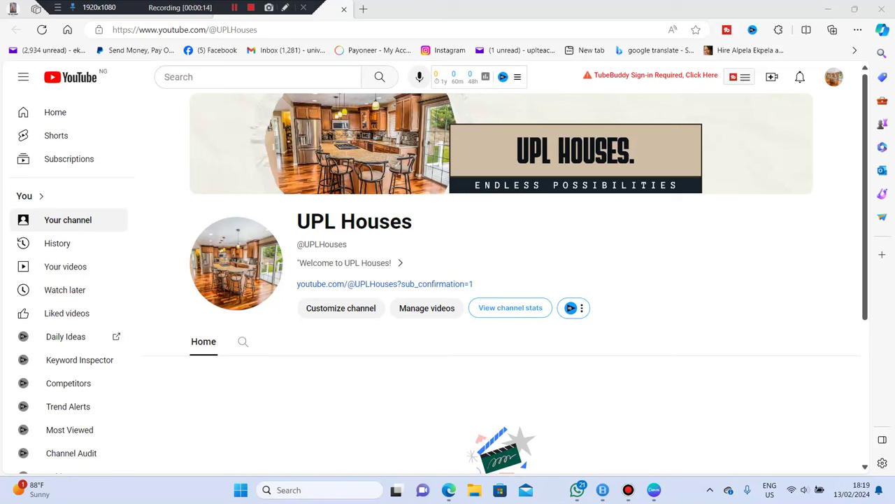
Start a new video upload from the Create menu to reach the Upload videos dialog
{"action": "left_click", "coordinate": [772, 77]}
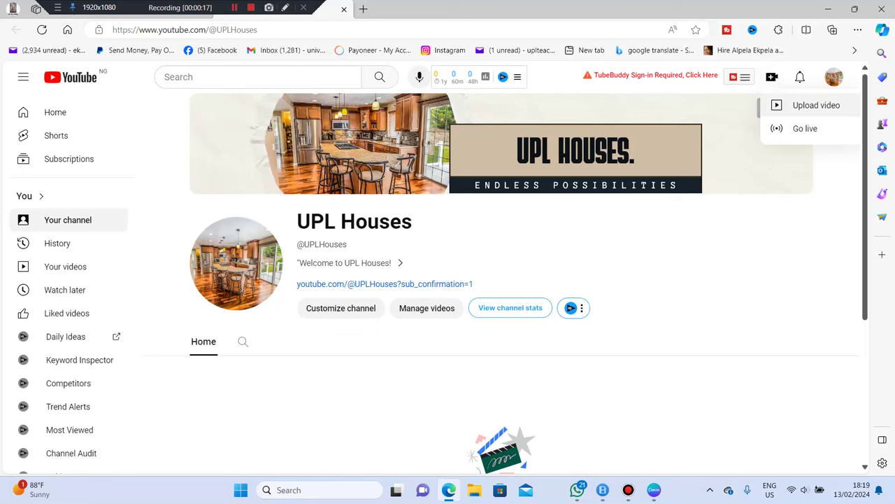
{"action": "left_click", "coordinate": [811, 105]}
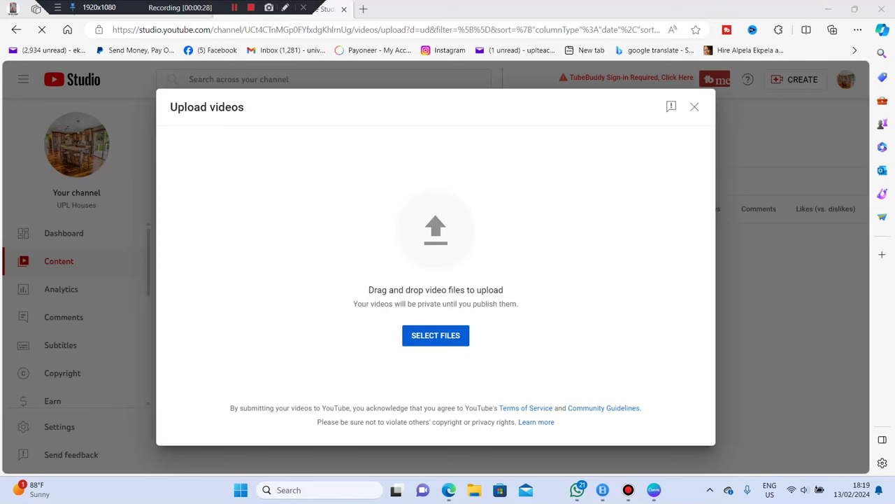
Upload the 'end intro' video file from the Downloads folder
{"action": "left_click", "coordinate": [435, 335]}
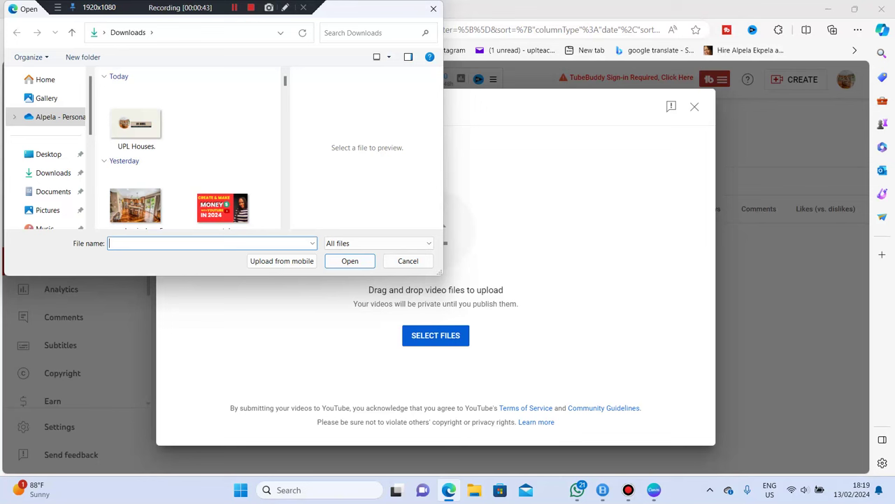
{"action": "scroll", "coordinate": [189, 147], "scroll_direction": "down", "scroll_amount": 3}
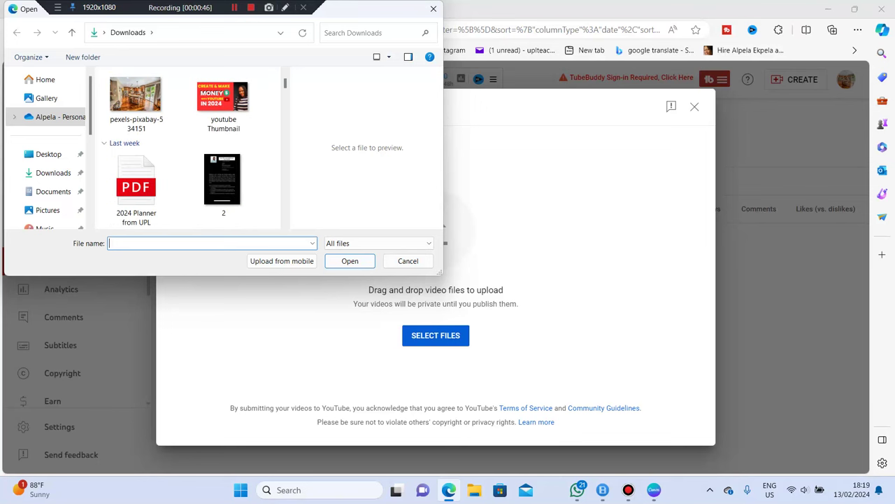
{"action": "scroll", "coordinate": [187, 147], "scroll_direction": "down", "scroll_amount": 4}
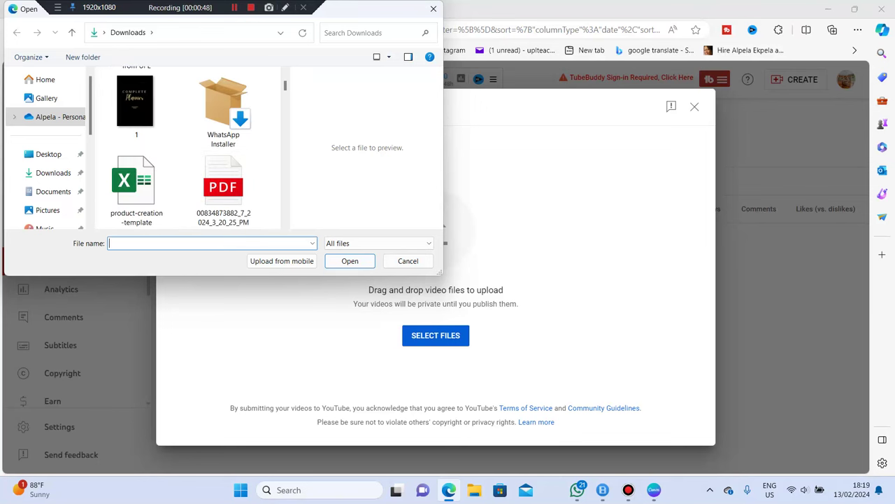
{"action": "scroll", "coordinate": [187, 147], "scroll_direction": "down", "scroll_amount": 6}
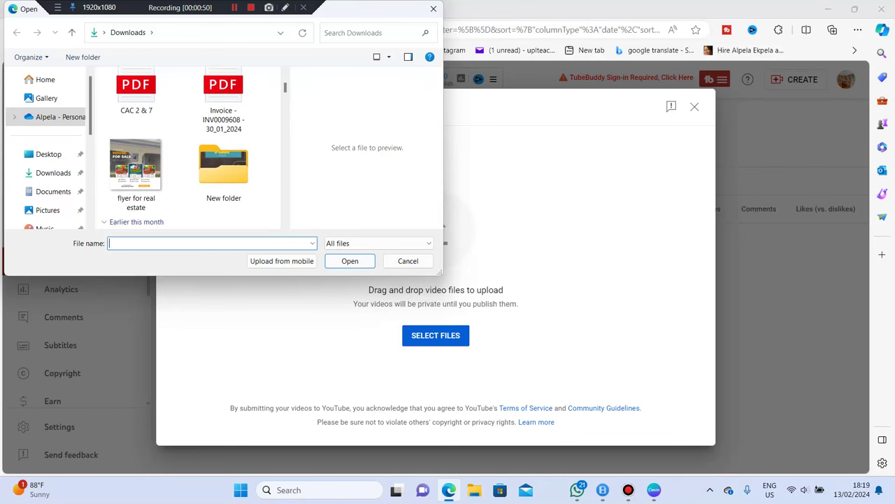
{"action": "scroll", "coordinate": [187, 147], "scroll_direction": "down", "scroll_amount": 6}
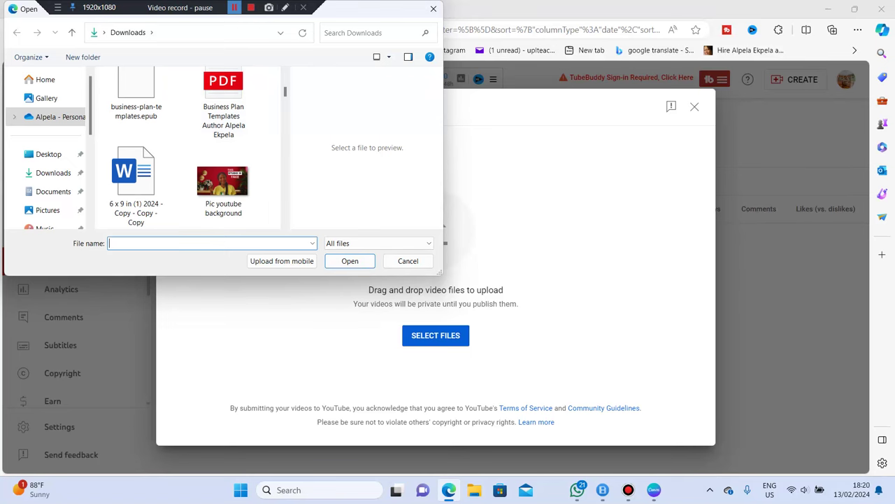
{"action": "scroll", "coordinate": [187, 146], "scroll_direction": "down", "scroll_amount": 3}
{"action": "left_click", "coordinate": [136, 115]}
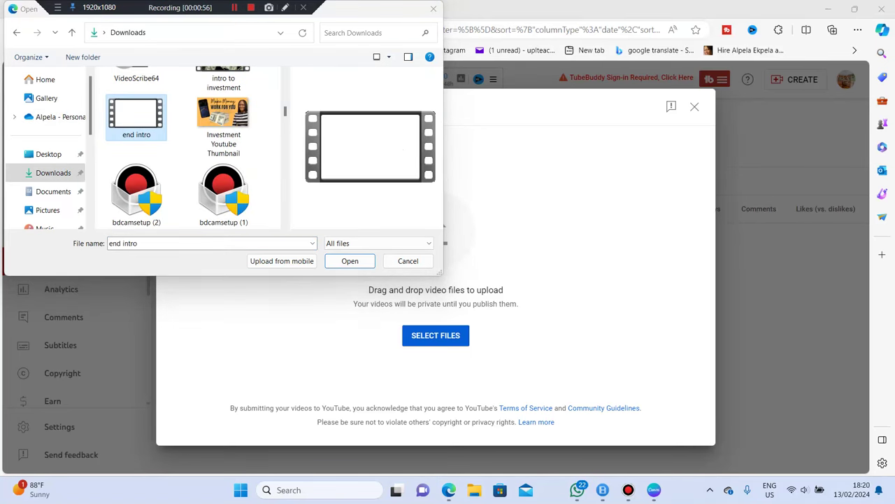
{"action": "left_click", "coordinate": [364, 261]}
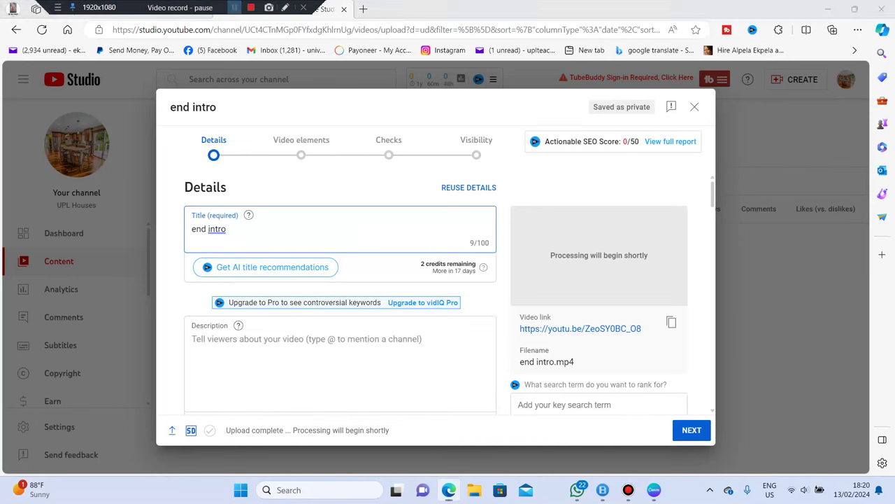
Scroll the end intro Details form down to the Thumbnail section
{"action": "scroll", "coordinate": [434, 294], "scroll_direction": "down", "scroll_amount": 1}
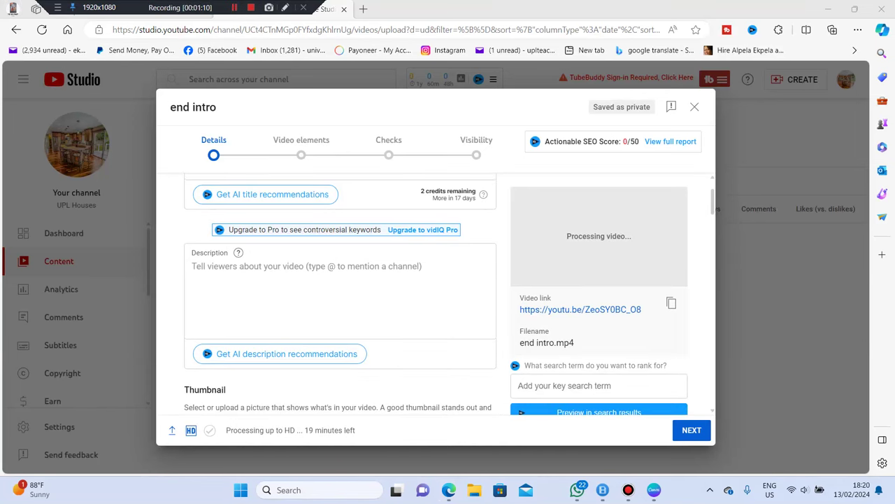
{"action": "scroll", "coordinate": [238, 251], "scroll_direction": "down", "scroll_amount": 1}
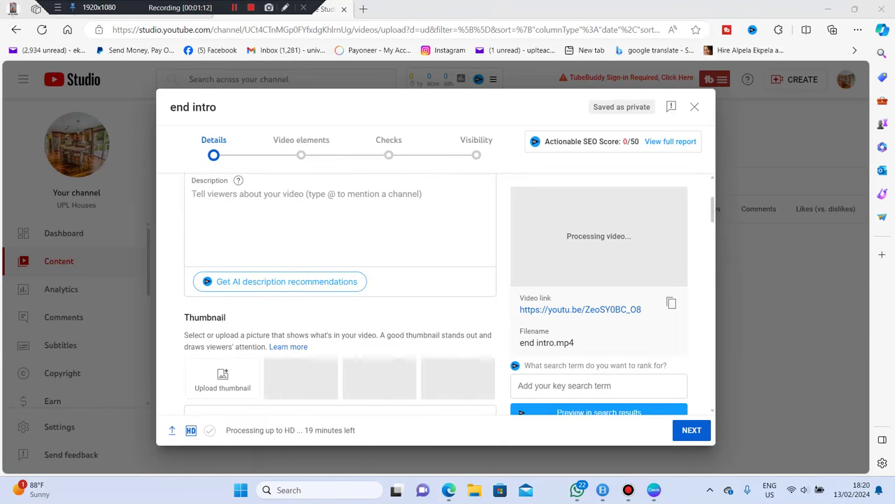
{"action": "scroll", "coordinate": [340, 294], "scroll_direction": "down", "scroll_amount": 1}
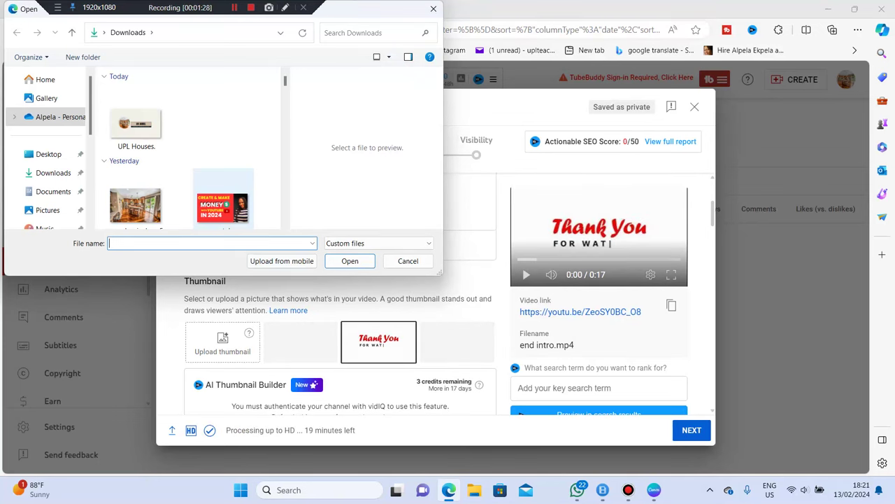
Set the 'youtube Thumbnail' image as the video's custom thumbnail
{"action": "left_click", "coordinate": [223, 207]}
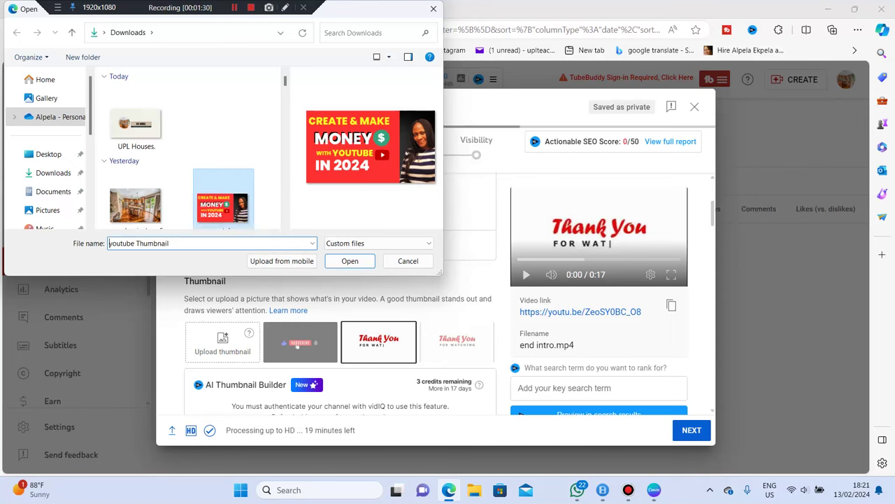
{"action": "key", "text": "Return"}
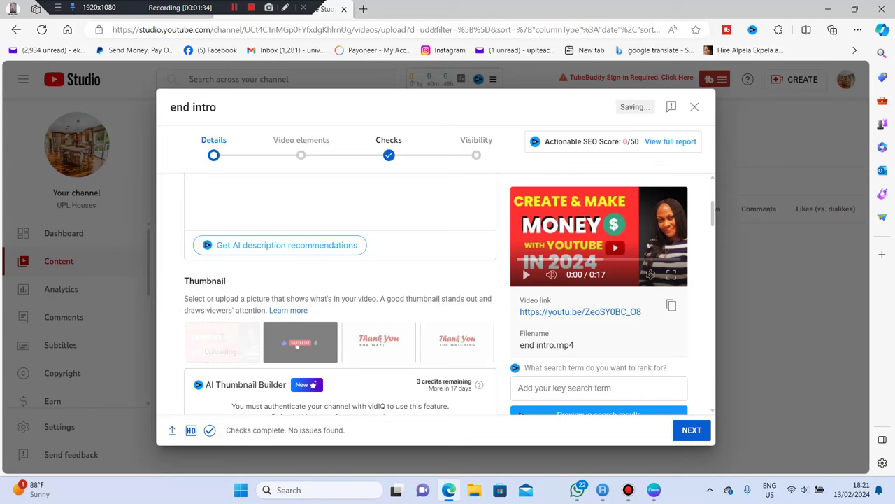
{"action": "scroll", "coordinate": [339, 328], "scroll_direction": "down", "scroll_amount": 2}
{"action": "scroll", "coordinate": [297, 238], "scroll_direction": "down", "scroll_amount": 2}
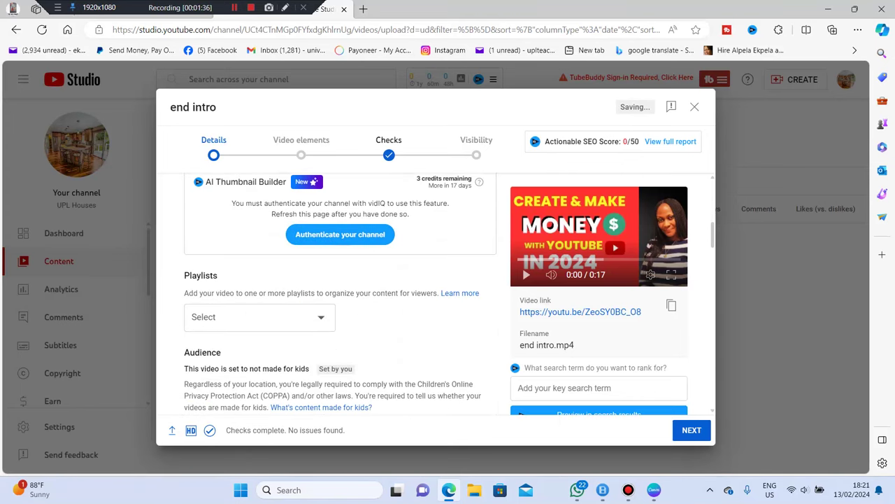
{"action": "left_click", "coordinate": [307, 302]}
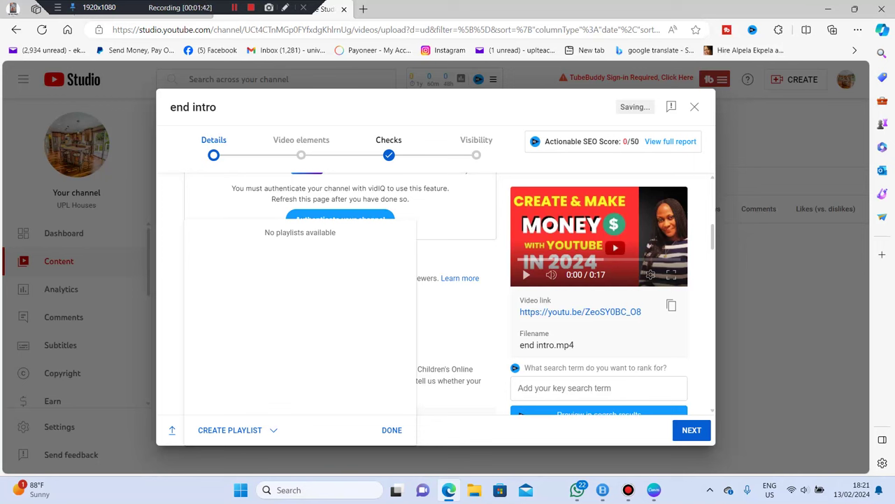
{"action": "key", "text": "Escape"}
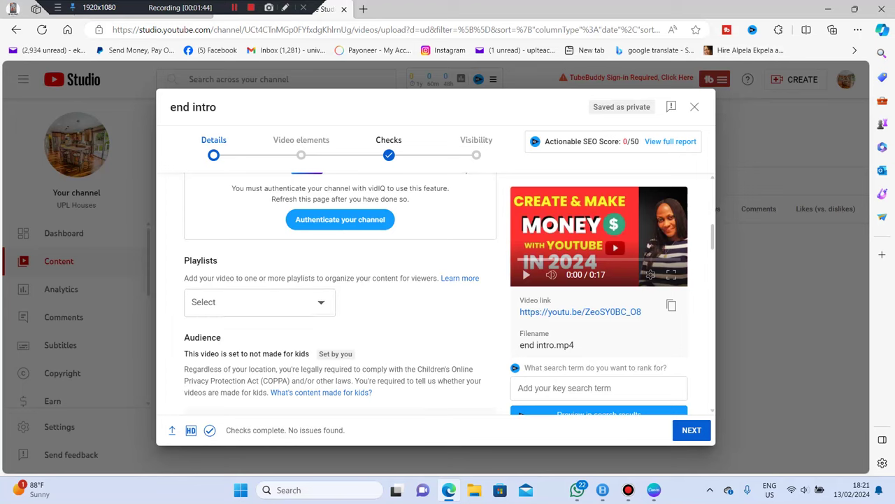
{"action": "scroll", "coordinate": [340, 294], "scroll_direction": "down", "scroll_amount": 3}
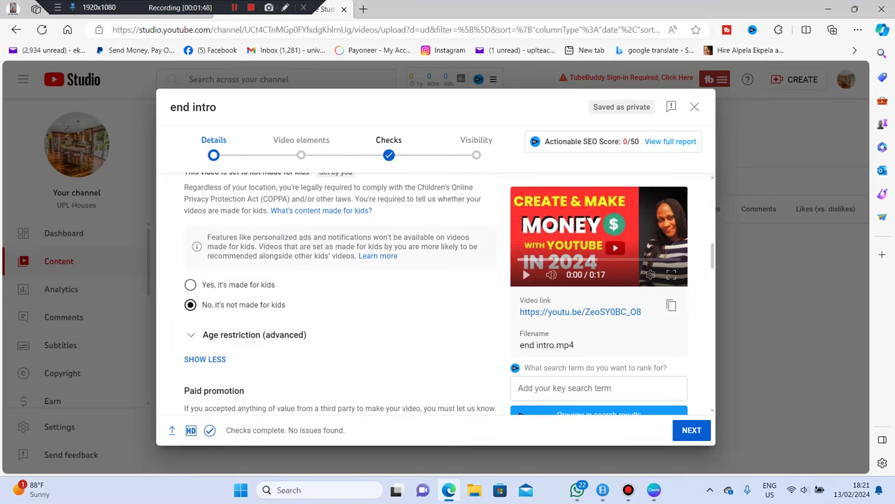
{"action": "scroll", "coordinate": [340, 292], "scroll_direction": "down", "scroll_amount": 6}
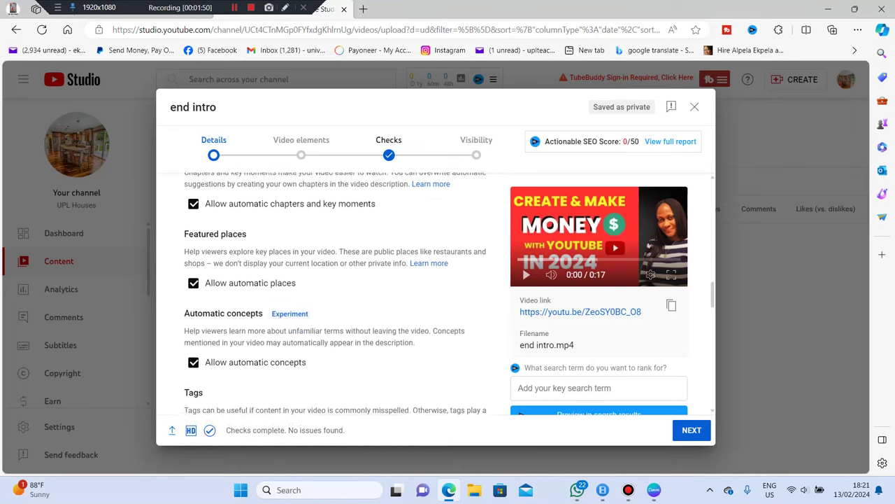
{"action": "scroll", "coordinate": [340, 294], "scroll_direction": "down", "scroll_amount": 2}
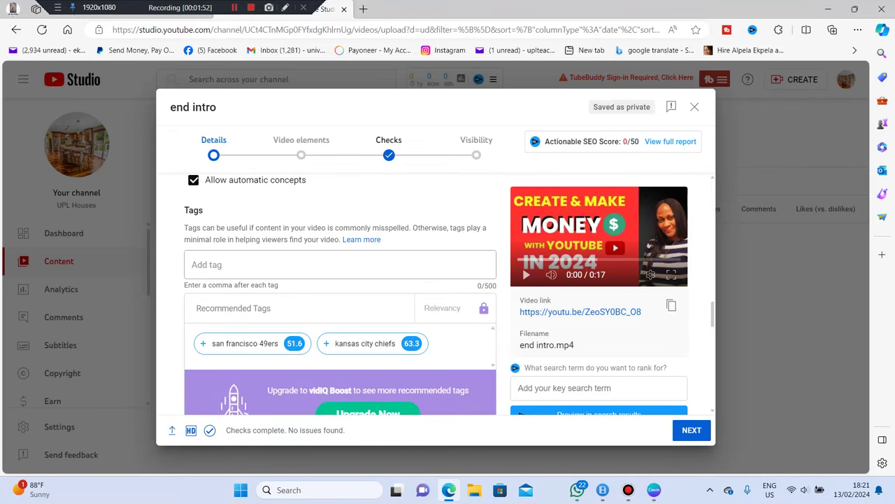
{"action": "scroll", "coordinate": [340, 293], "scroll_direction": "down", "scroll_amount": 5}
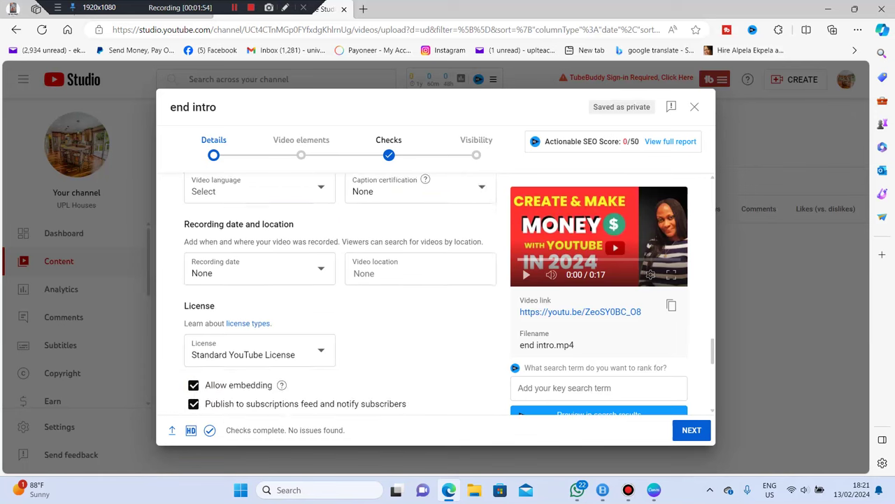
{"action": "scroll", "coordinate": [340, 294], "scroll_direction": "down", "scroll_amount": 2}
{"action": "scroll", "coordinate": [340, 293], "scroll_direction": "up", "scroll_amount": 6}
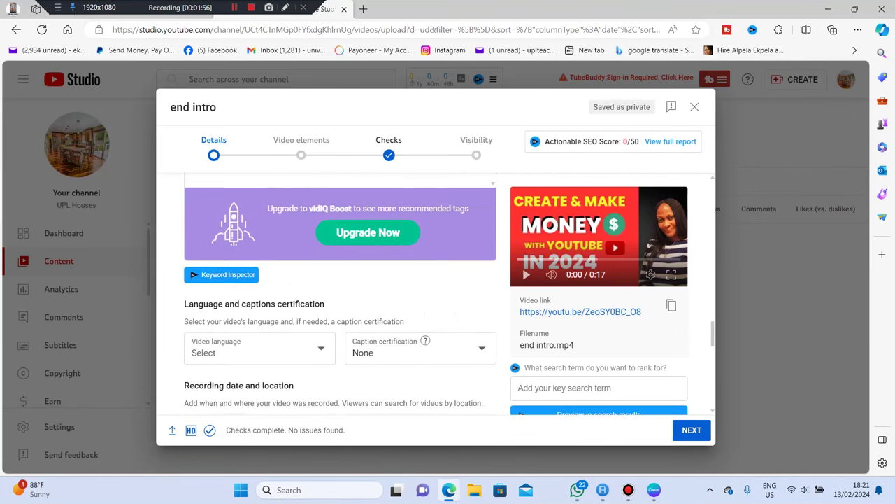
{"action": "scroll", "coordinate": [340, 293], "scroll_direction": "up", "scroll_amount": 2}
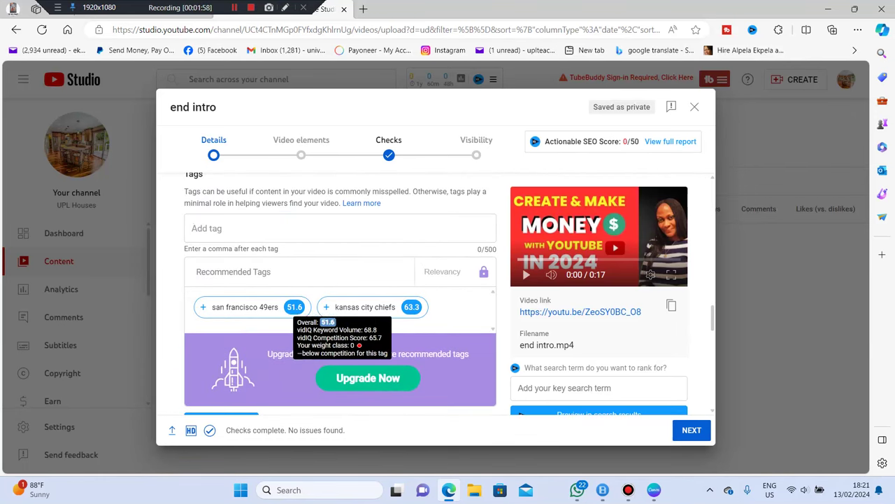
{"action": "mouse_move", "coordinate": [411, 307]}
{"action": "scroll", "coordinate": [411, 307], "scroll_direction": "up", "scroll_amount": 8}
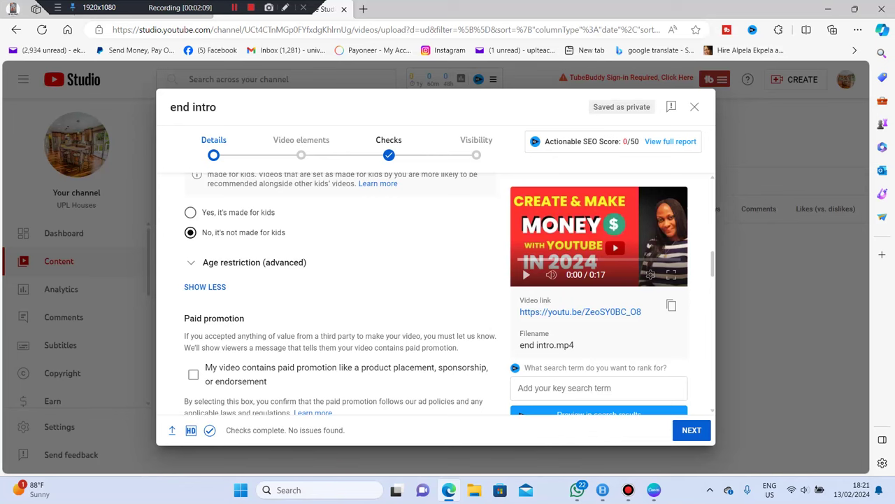
{"action": "scroll", "coordinate": [340, 294], "scroll_direction": "down", "scroll_amount": 15}
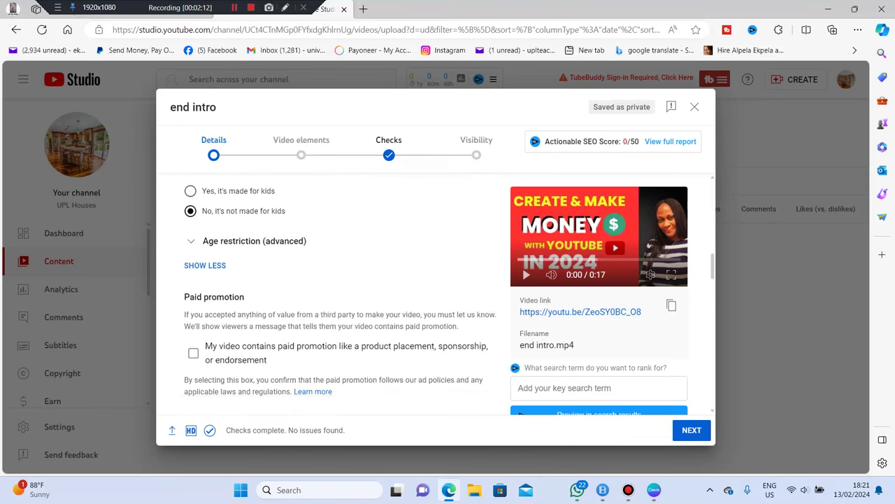
{"action": "scroll", "coordinate": [340, 293], "scroll_direction": "down", "scroll_amount": 5}
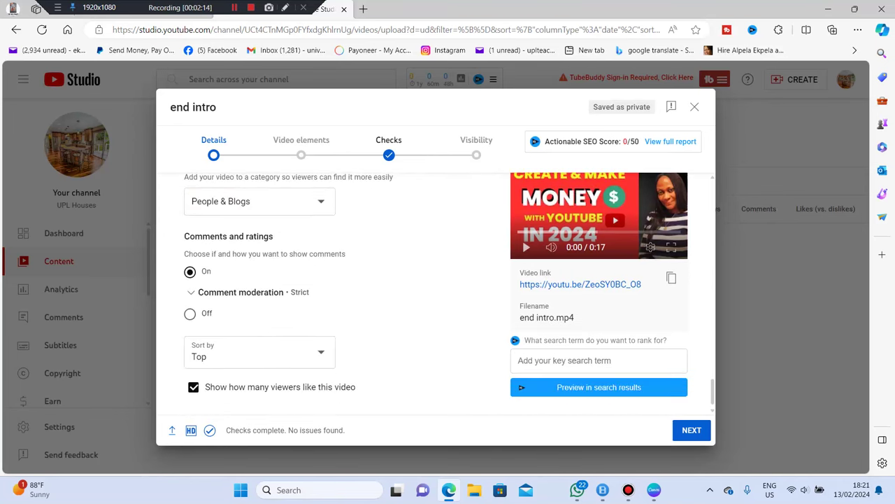
{"action": "scroll", "coordinate": [340, 294], "scroll_direction": "up", "scroll_amount": 6}
{"action": "scroll", "coordinate": [297, 188], "scroll_direction": "up", "scroll_amount": 15}
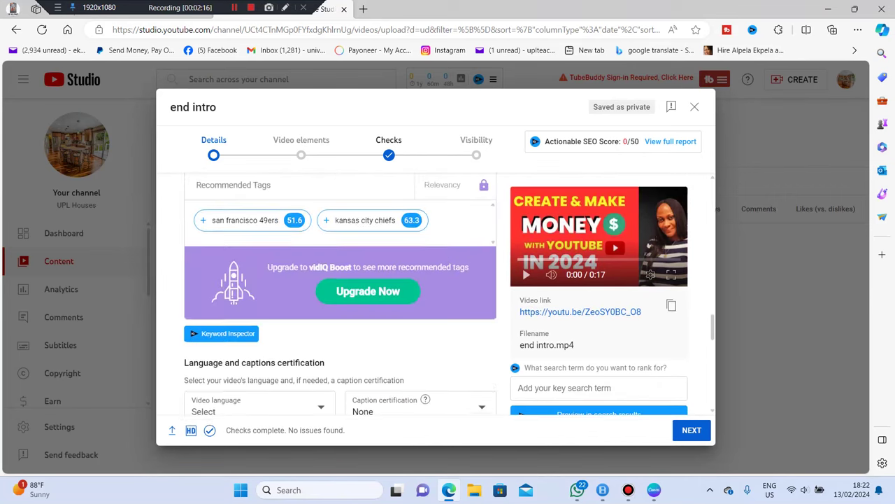
{"action": "scroll", "coordinate": [297, 188], "scroll_direction": "up", "scroll_amount": 5}
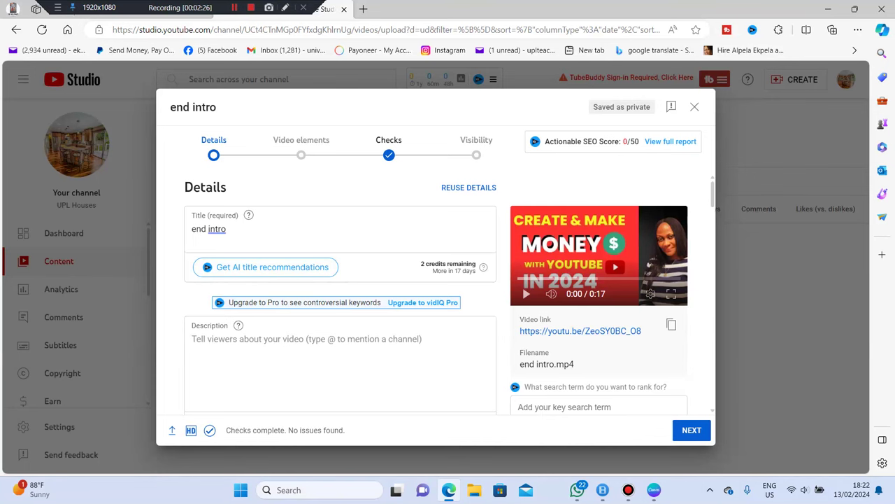
Advance through Video elements and Checks to the Visibility step
{"action": "left_click", "coordinate": [691, 429]}
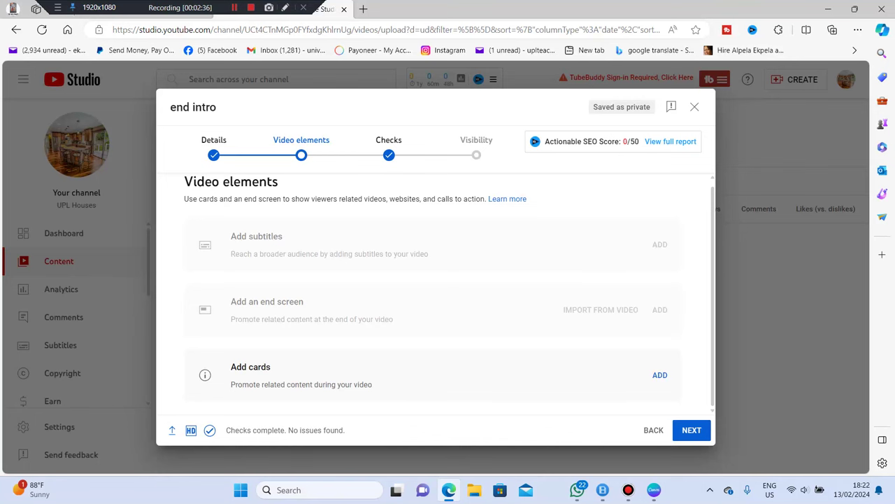
{"action": "left_click", "coordinate": [691, 430]}
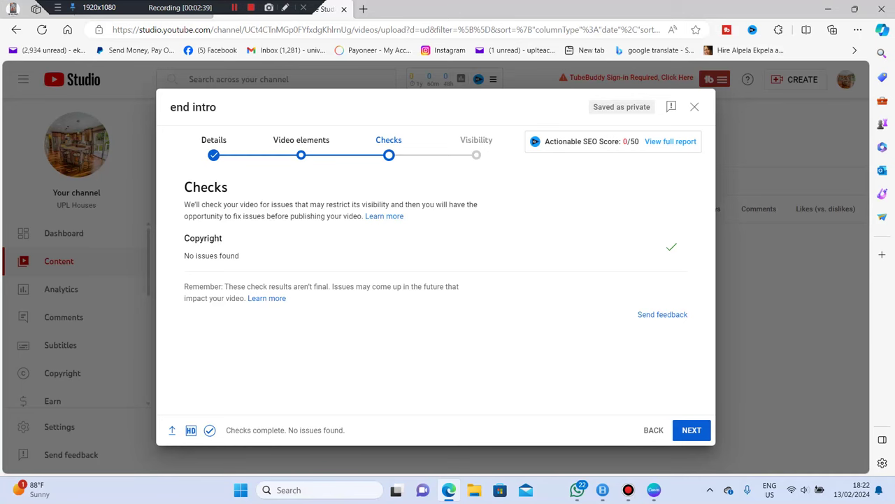
{"action": "left_click", "coordinate": [691, 430]}
{"action": "scroll", "coordinate": [436, 293], "scroll_direction": "down", "scroll_amount": 1}
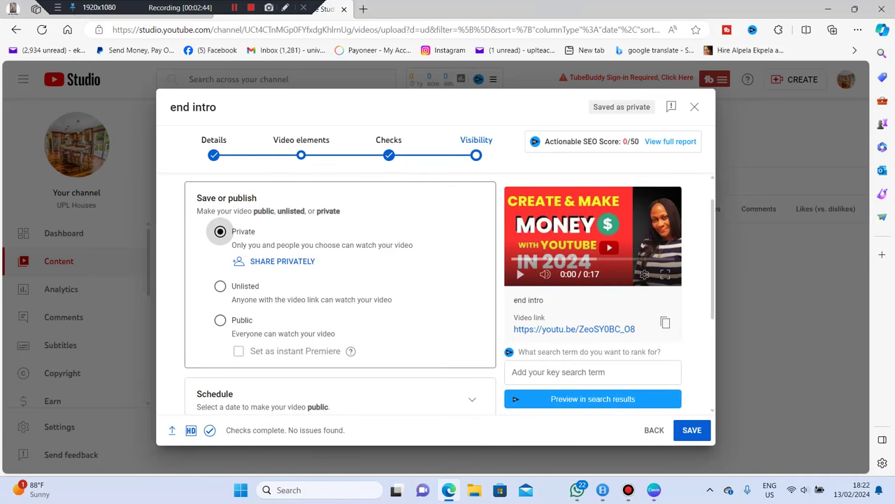
Expand the Schedule options on the Visibility step
{"action": "scroll", "coordinate": [340, 294], "scroll_direction": "down", "scroll_amount": 3}
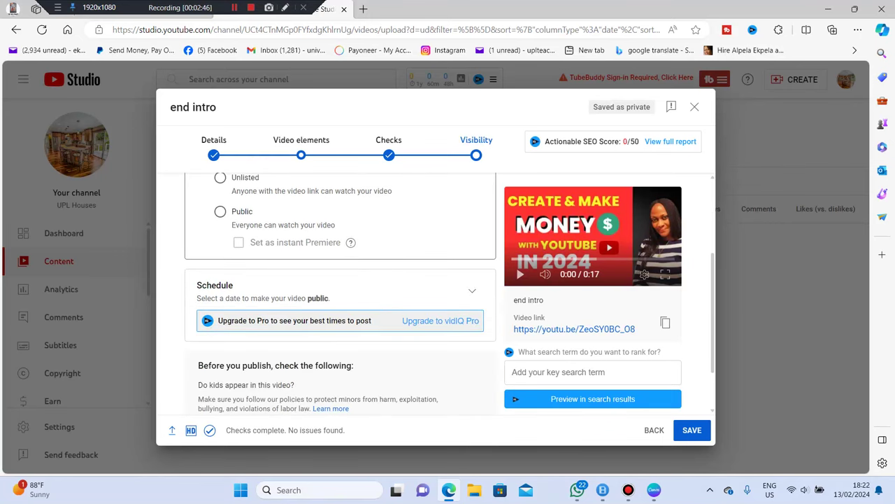
{"action": "scroll", "coordinate": [340, 294], "scroll_direction": "up", "scroll_amount": 4}
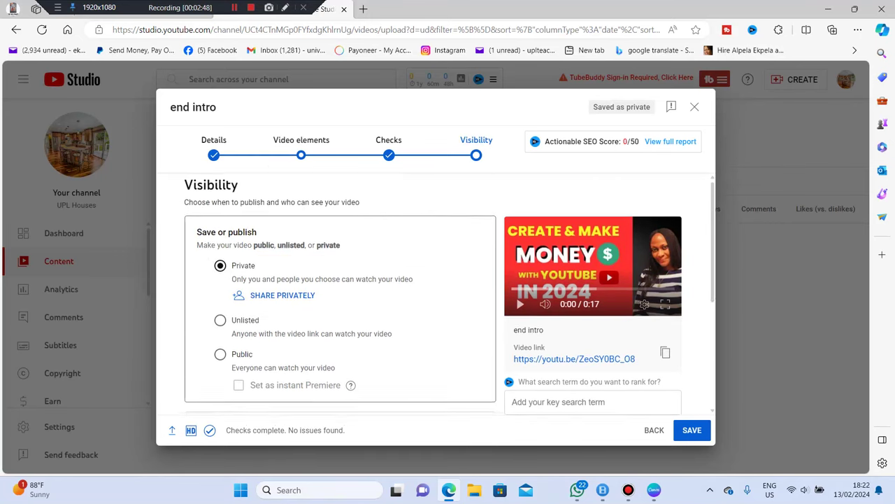
{"action": "scroll", "coordinate": [340, 293], "scroll_direction": "down", "scroll_amount": 3}
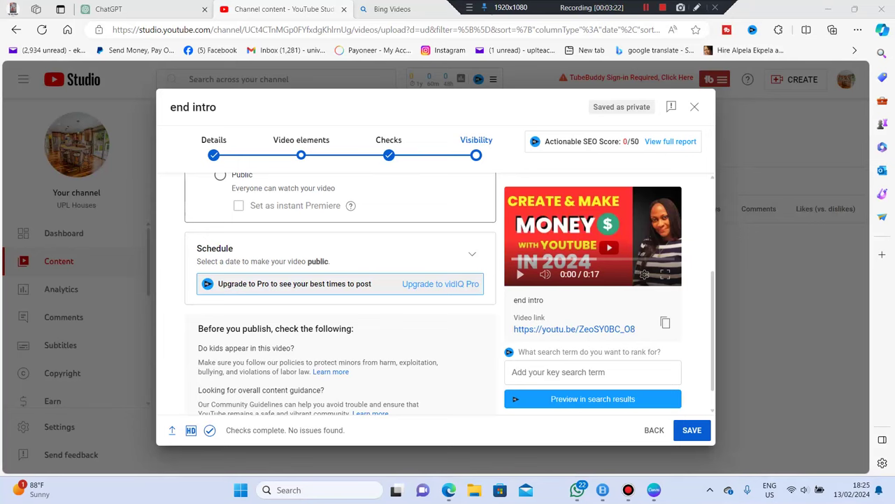
{"action": "scroll", "coordinate": [340, 294], "scroll_direction": "up", "scroll_amount": 2}
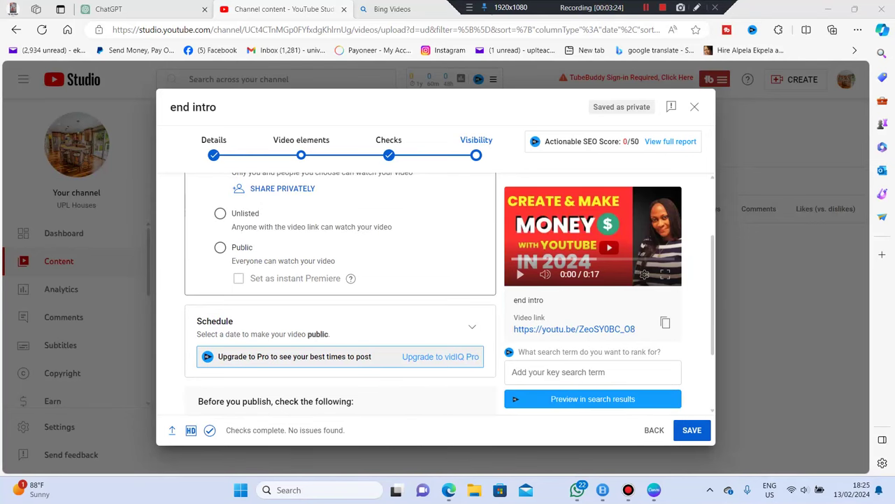
{"action": "scroll", "coordinate": [471, 294], "scroll_direction": "down", "scroll_amount": 1}
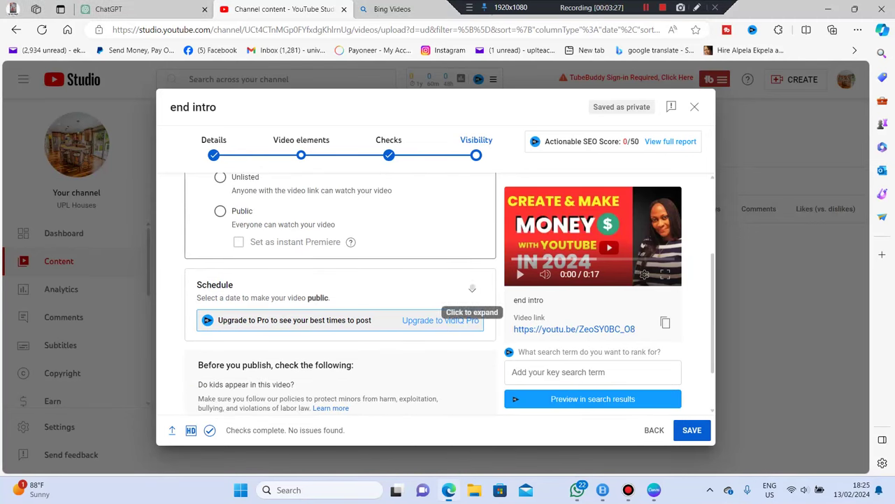
{"action": "left_click", "coordinate": [472, 288]}
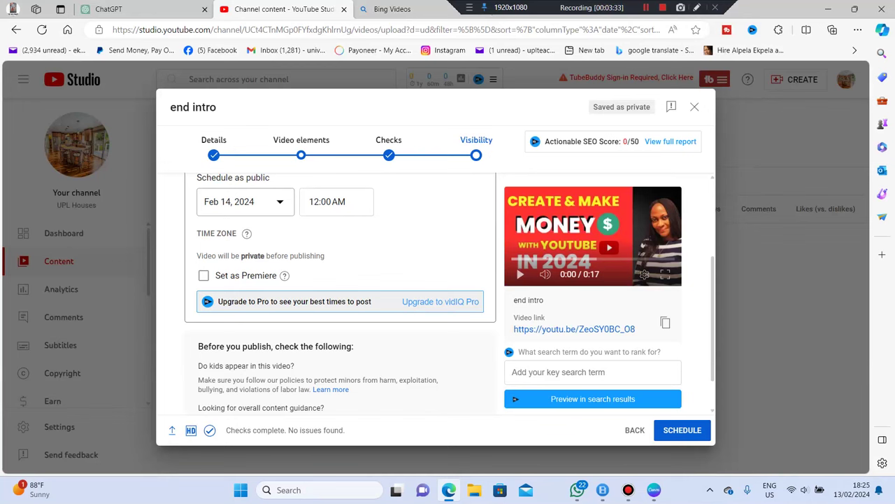
Review the scheduled public release for Feb 14, 2024 at 12:00 AM
{"action": "scroll", "coordinate": [340, 294], "scroll_direction": "down", "scroll_amount": 1}
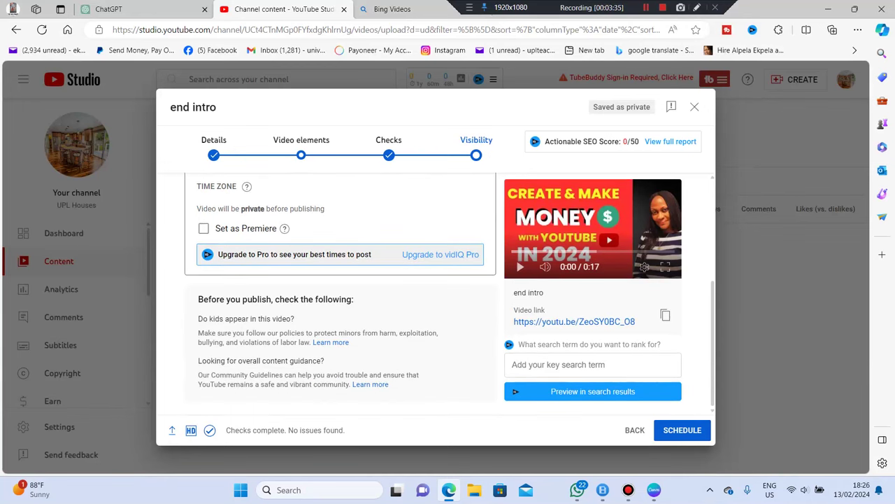
{"action": "scroll", "coordinate": [340, 294], "scroll_direction": "up", "scroll_amount": 1}
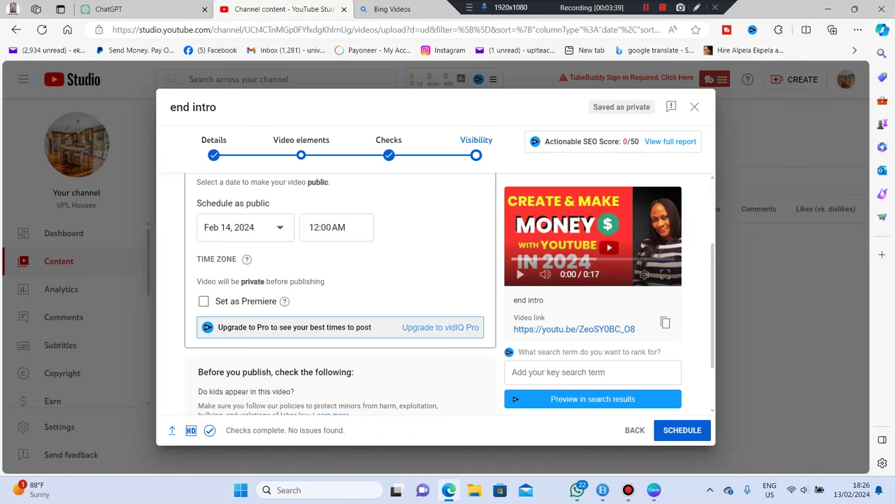
{"action": "scroll", "coordinate": [340, 294], "scroll_direction": "down", "scroll_amount": 1}
{"action": "scroll", "coordinate": [339, 294], "scroll_direction": "down", "scroll_amount": 1}
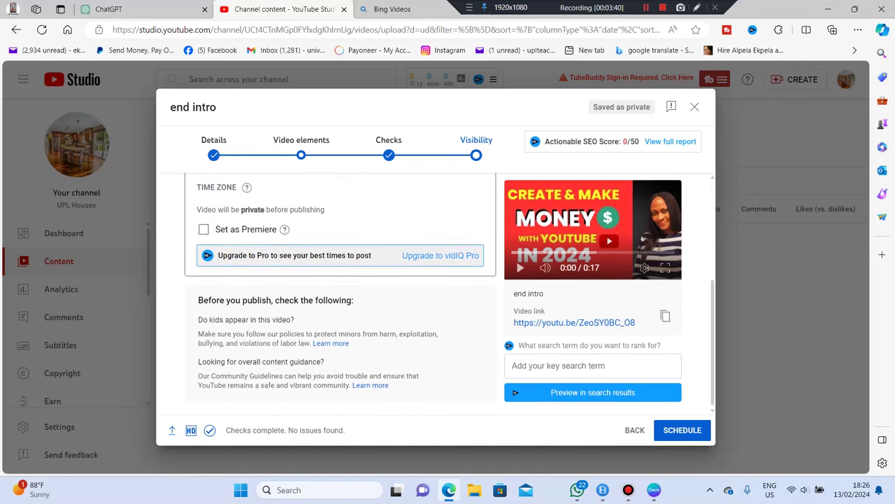
{"action": "scroll", "coordinate": [340, 294], "scroll_direction": "up", "scroll_amount": 3}
{"action": "scroll", "coordinate": [340, 293], "scroll_direction": "down", "scroll_amount": 1}
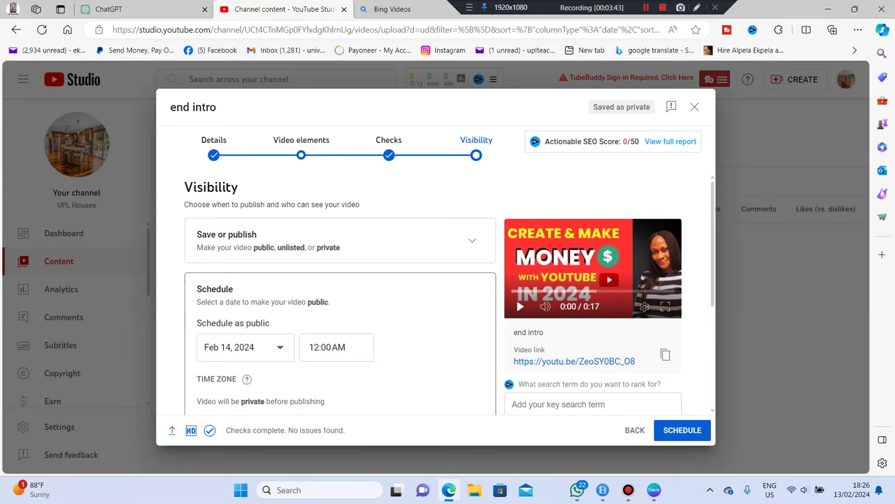
{"action": "scroll", "coordinate": [340, 294], "scroll_direction": "down", "scroll_amount": 3}
{"action": "scroll", "coordinate": [339, 294], "scroll_direction": "up", "scroll_amount": 3}
Save end intro as a draft, delete it forever, then open Your channel
{"action": "left_click", "coordinate": [695, 107]}
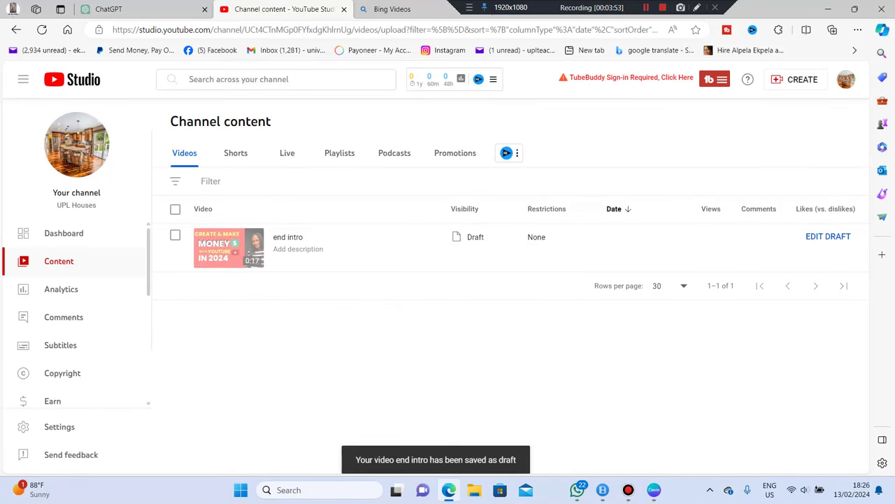
{"action": "mouse_move", "coordinate": [280, 257]}
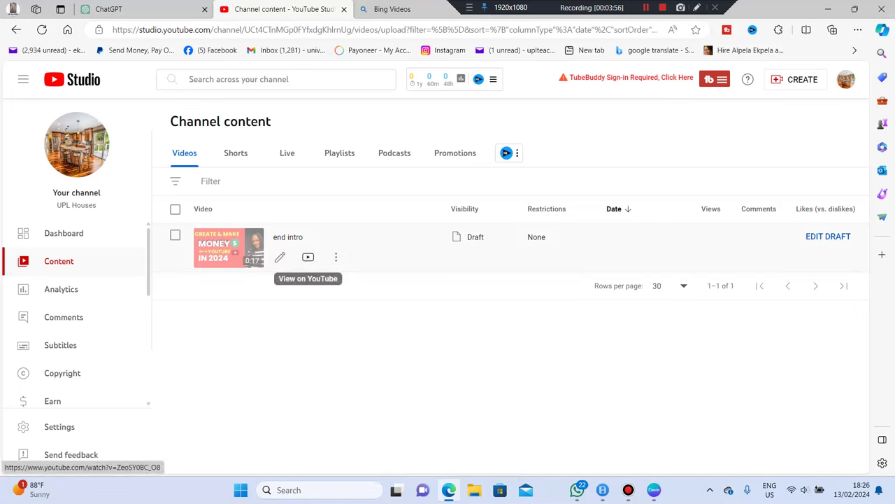
{"action": "left_click", "coordinate": [336, 257]}
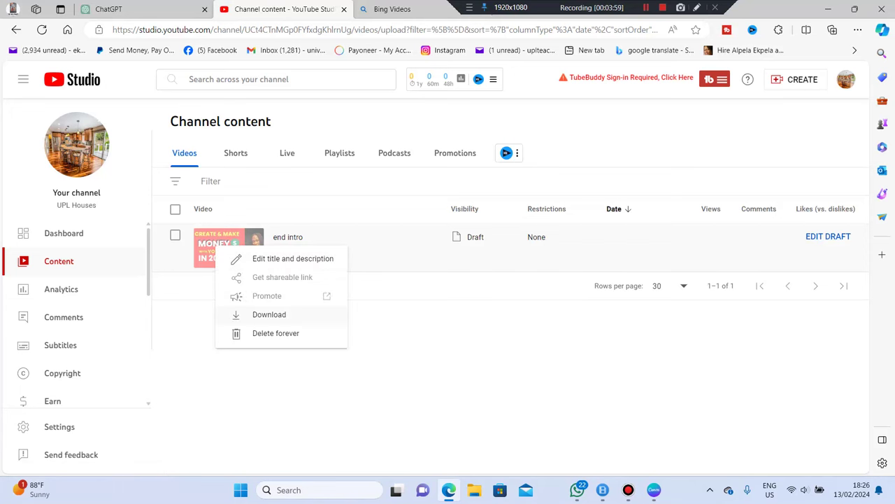
{"action": "left_click", "coordinate": [276, 332]}
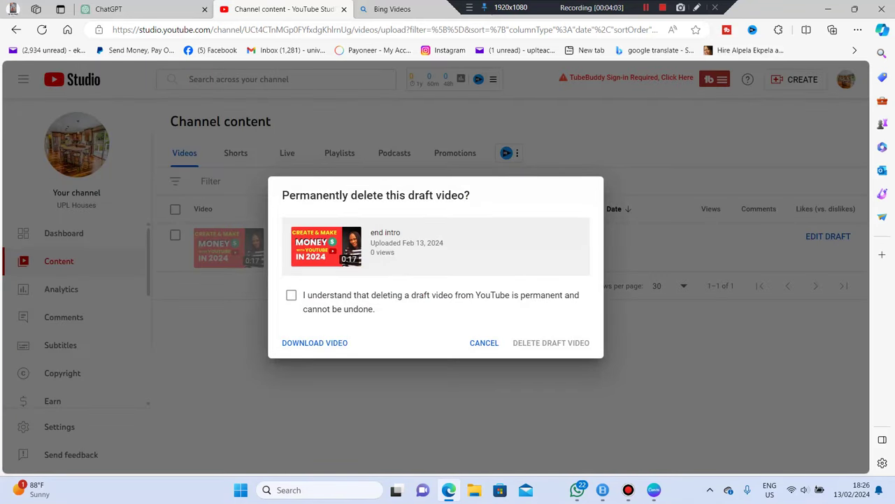
{"action": "left_click", "coordinate": [291, 295]}
{"action": "left_click", "coordinate": [552, 343]}
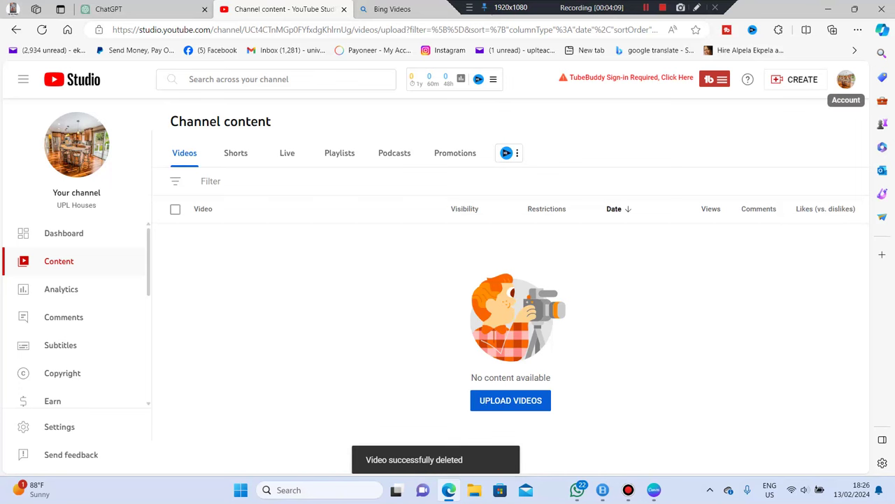
{"action": "left_click", "coordinate": [846, 79]}
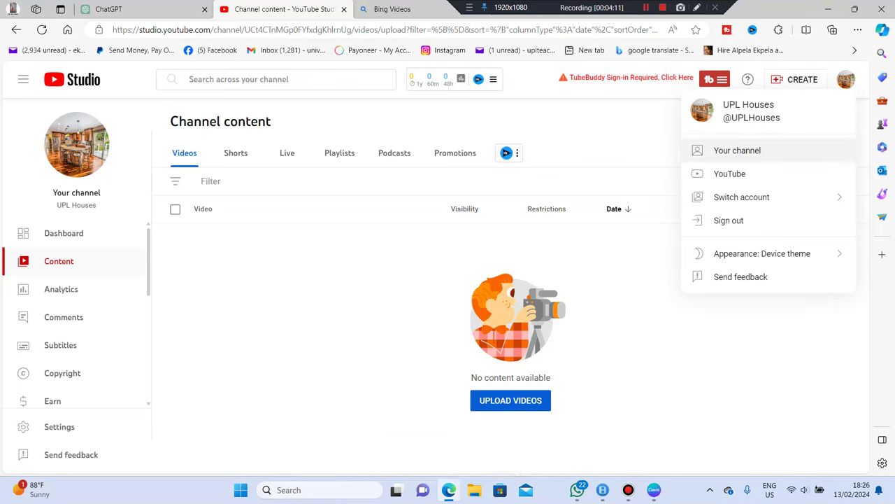
{"action": "left_click", "coordinate": [738, 150]}
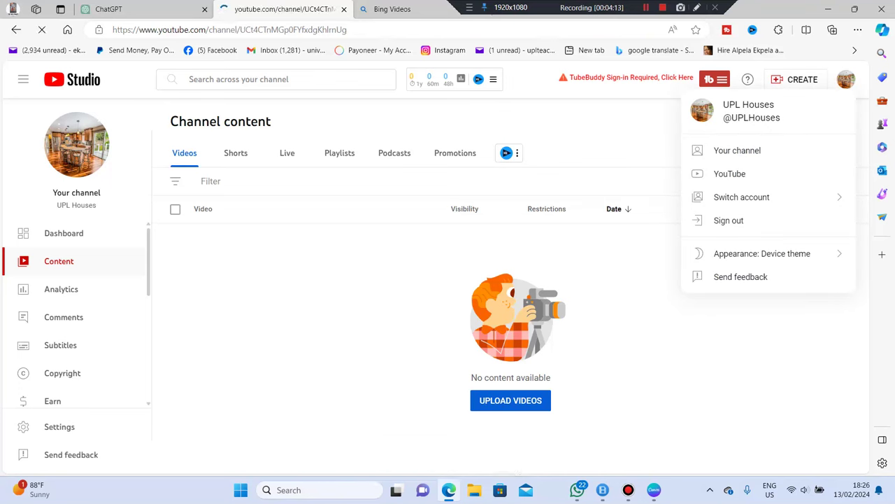